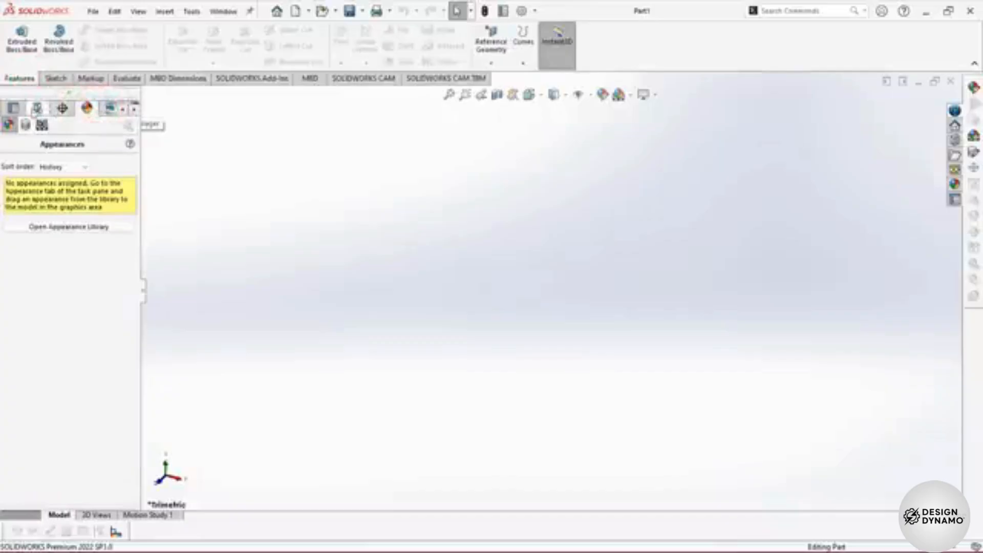
Show the part's feature tree and look through the list of available toolbars.
click(16, 108)
click(122, 109)
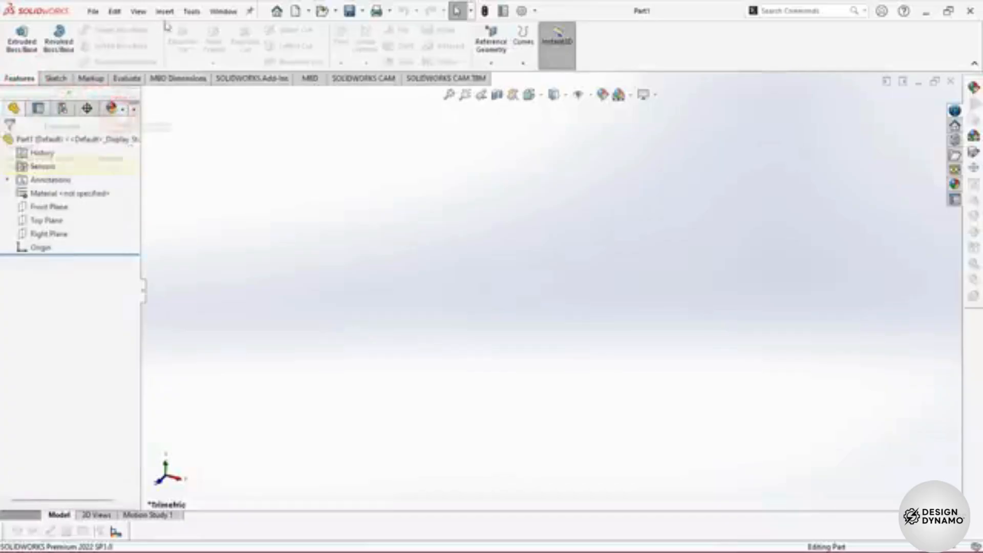
click(138, 11)
mouse_move(169, 140)
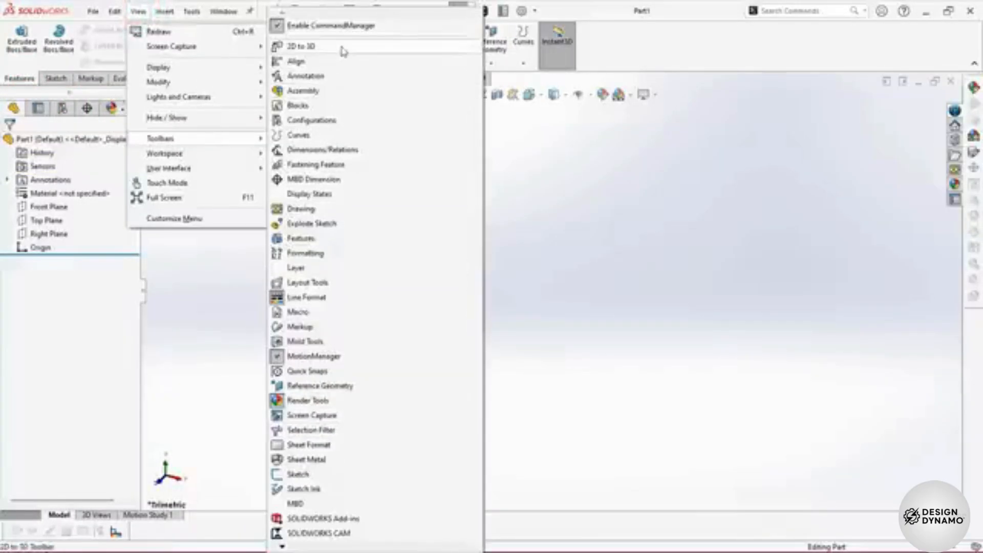
click(653, 316)
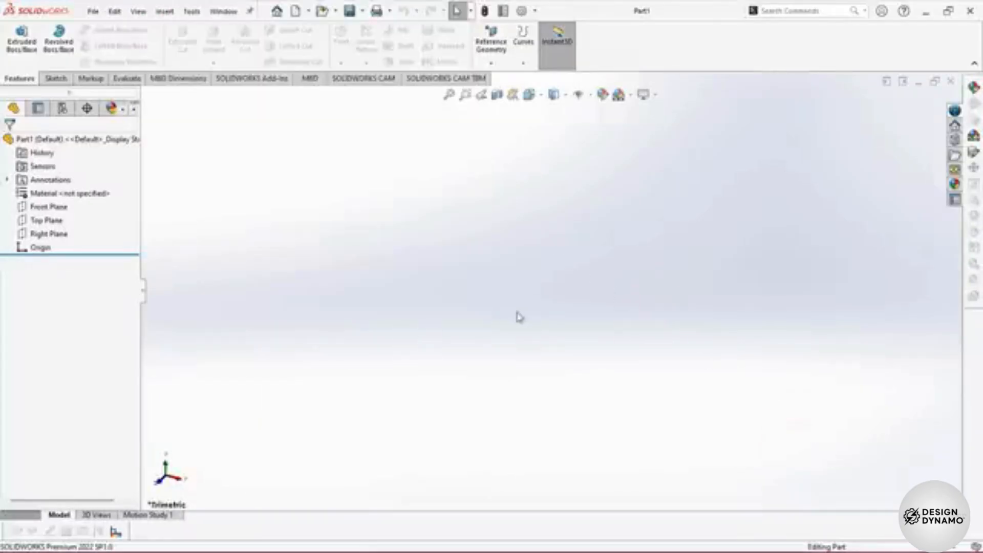
click(546, 50)
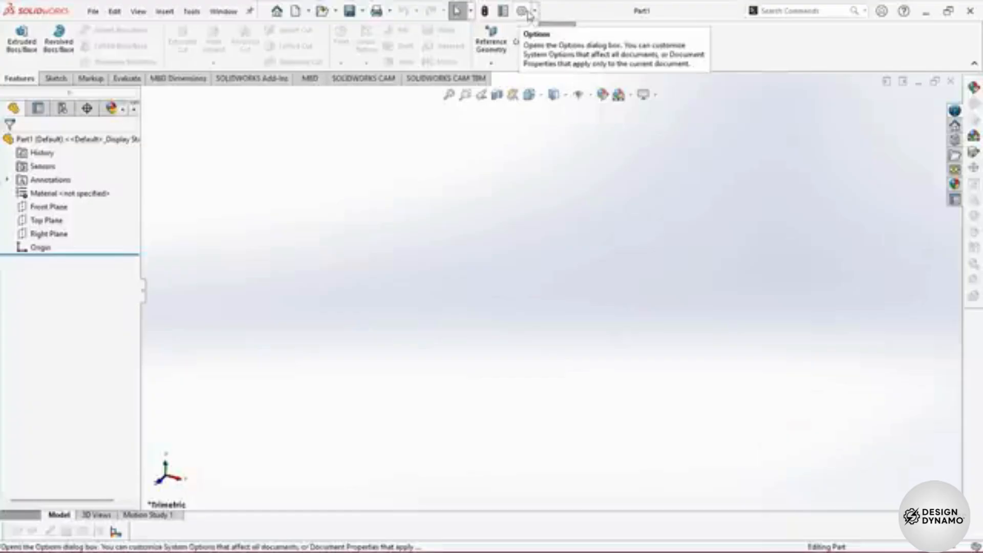
Set the interface background to Dark in the system color options.
click(523, 11)
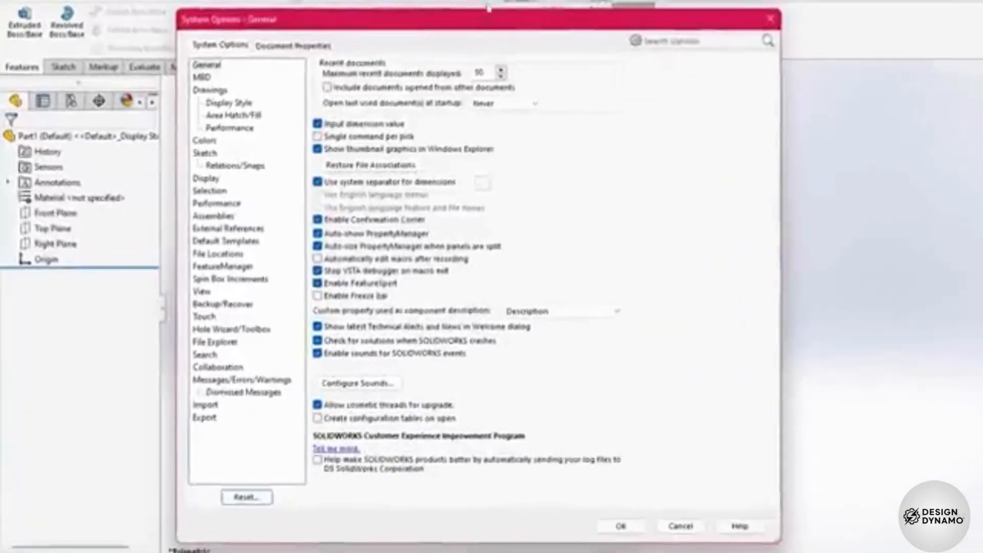
click(317, 45)
click(219, 47)
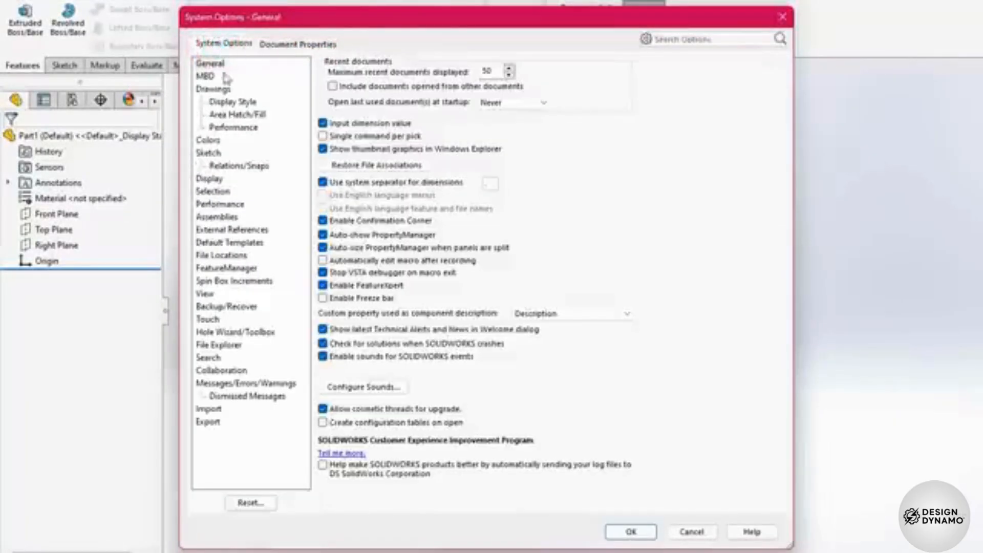
click(212, 142)
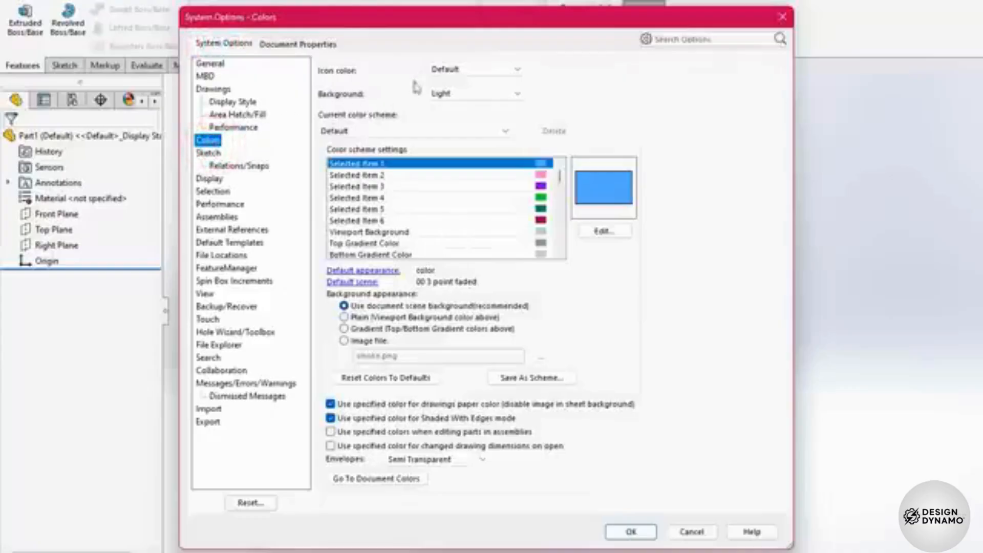
click(507, 94)
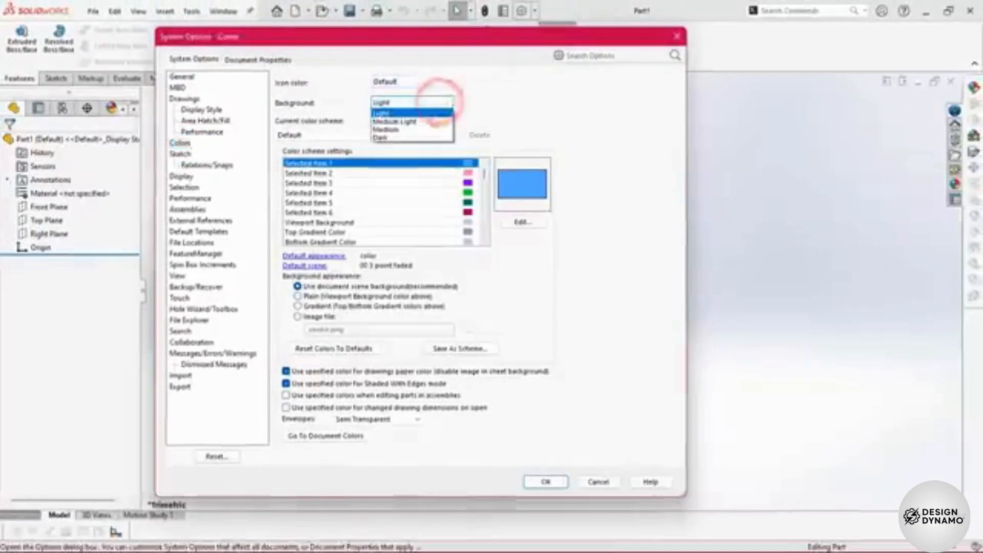
click(415, 138)
click(547, 481)
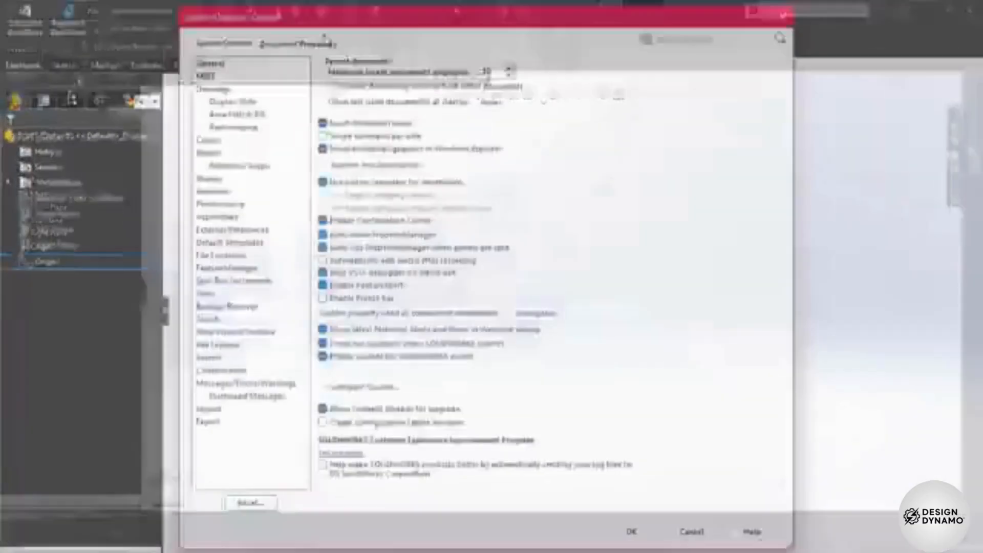
Review the document's unit system, primary dimension precision and dual dimension precision settings.
click(307, 42)
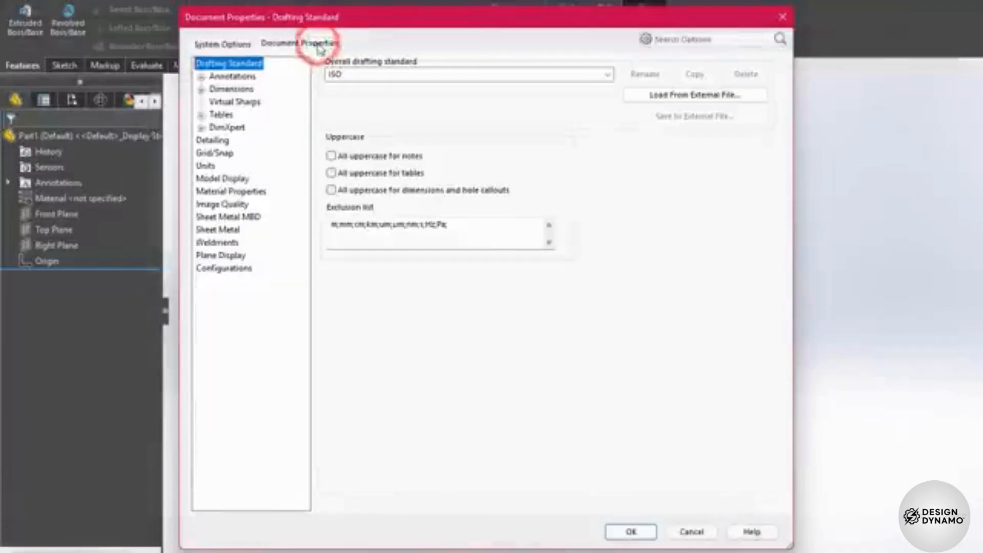
click(205, 166)
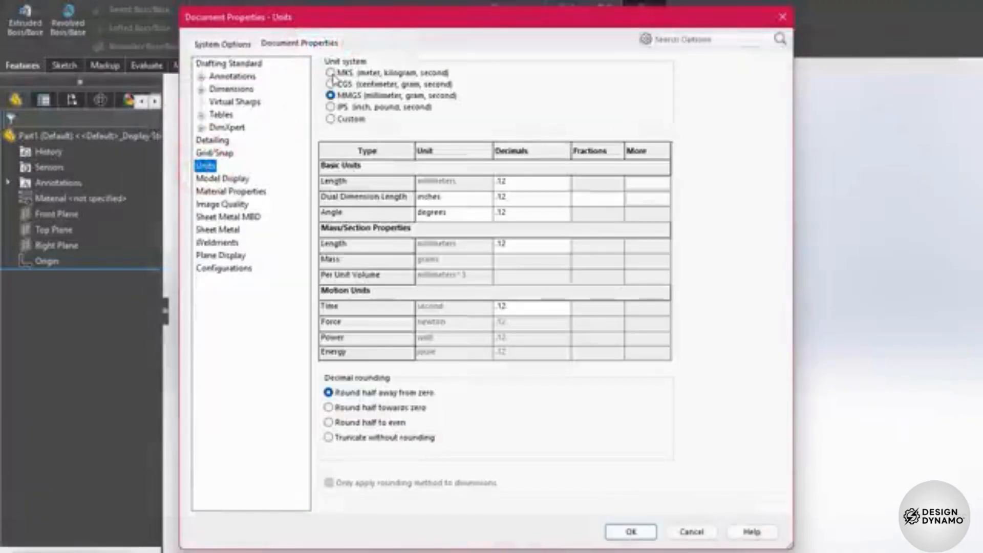
click(231, 90)
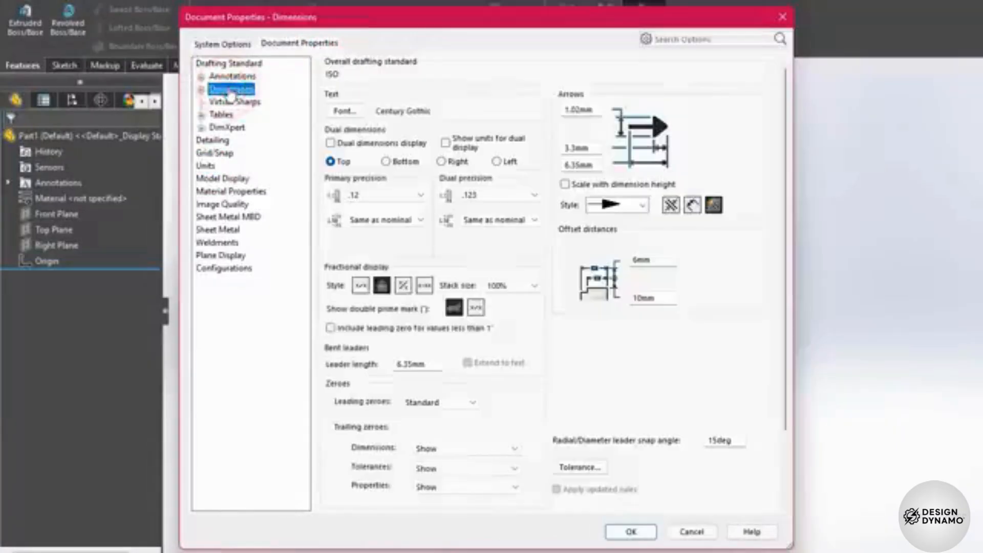
click(420, 195)
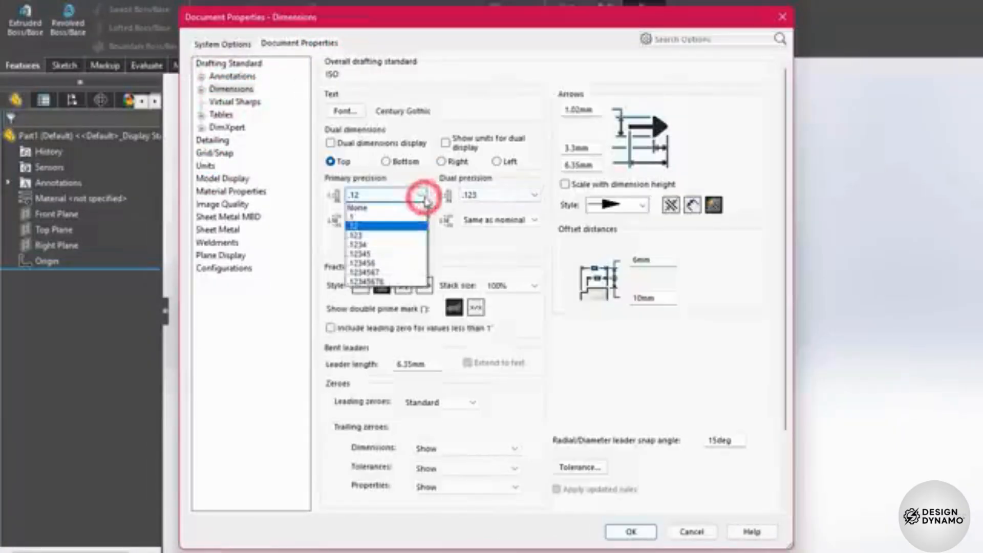
click(476, 195)
click(536, 195)
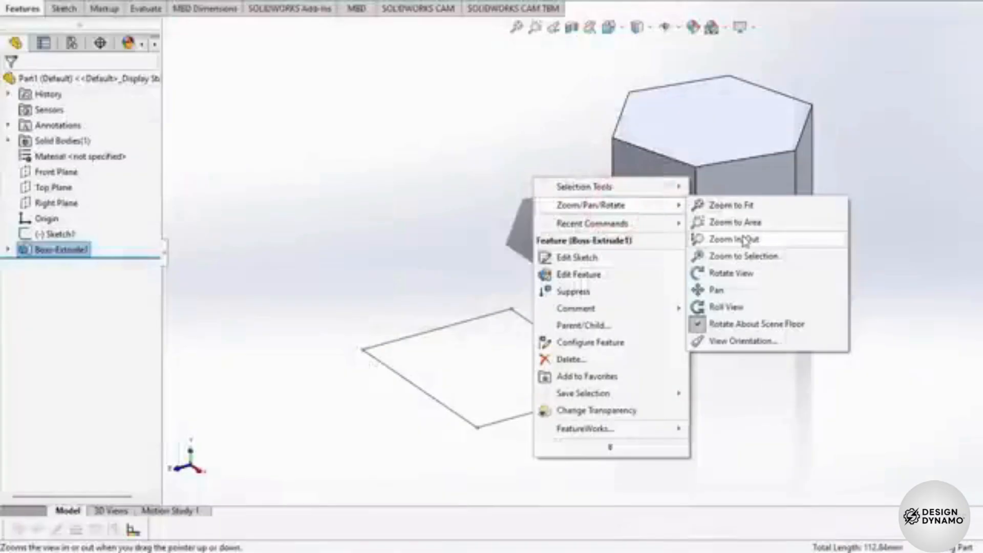
Rotate the view around the extruded hexagonal prism.
click(763, 272)
mouse_move(833, 362)
mouse_down()
mouse_move(855, 244)
mouse_move(753, 238)
mouse_move(719, 329)
mouse_move(698, 454)
mouse_move(783, 476)
mouse_move(855, 405)
mouse_move(824, 389)
mouse_move(814, 333)
mouse_up()
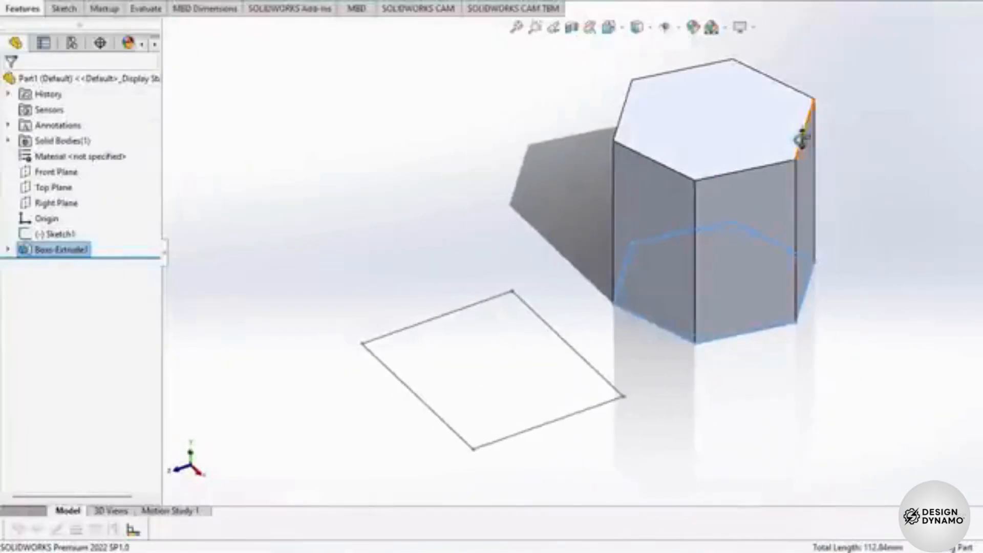
key(Escape)
Open the rectangle sketch for editing and inspect the line properties of its edges.
double_click(462, 307)
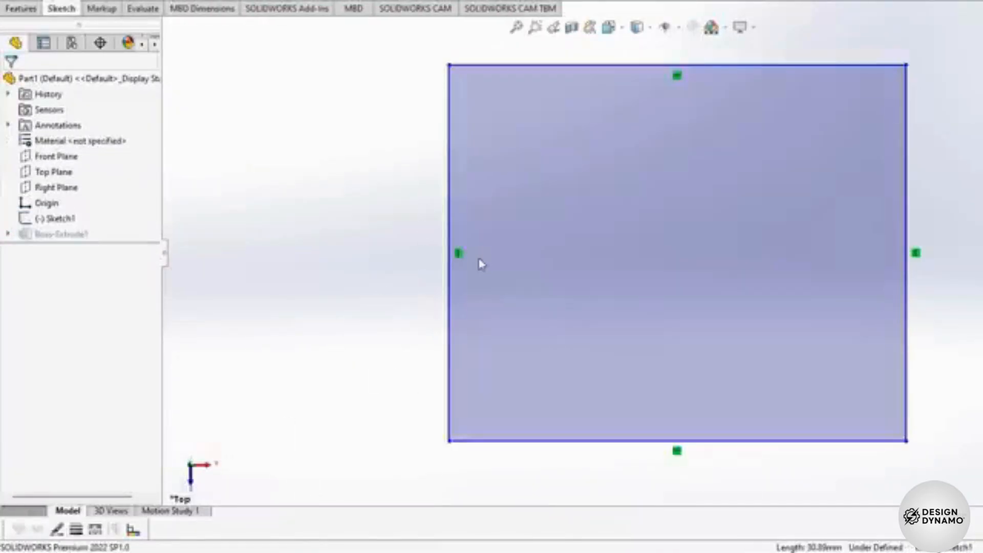
scroll(535, 325, up, 2)
click(872, 308)
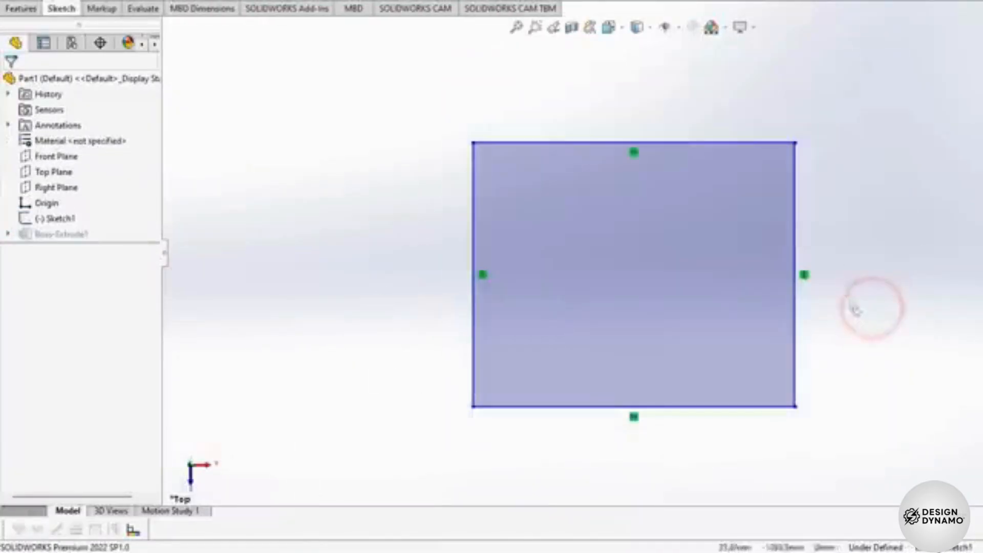
click(796, 283)
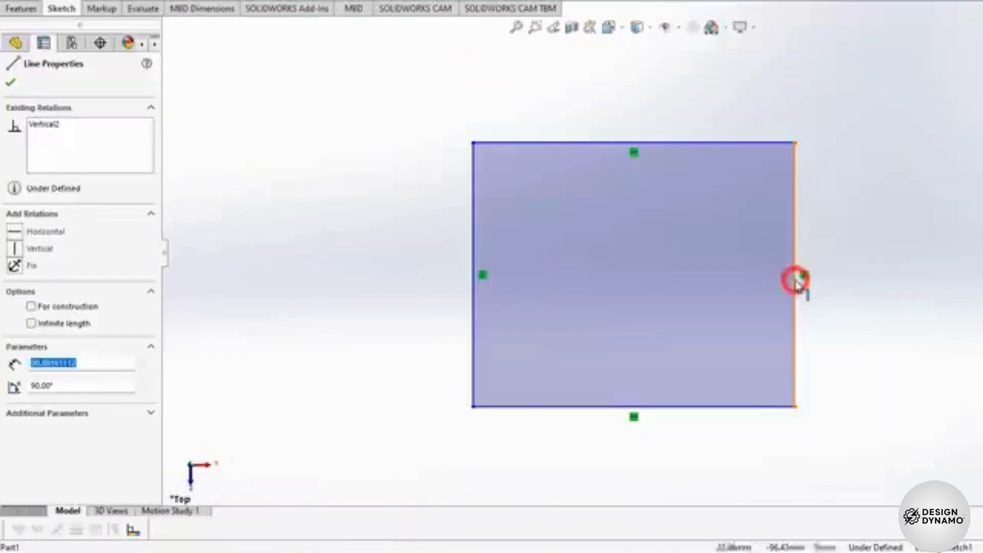
click(739, 150)
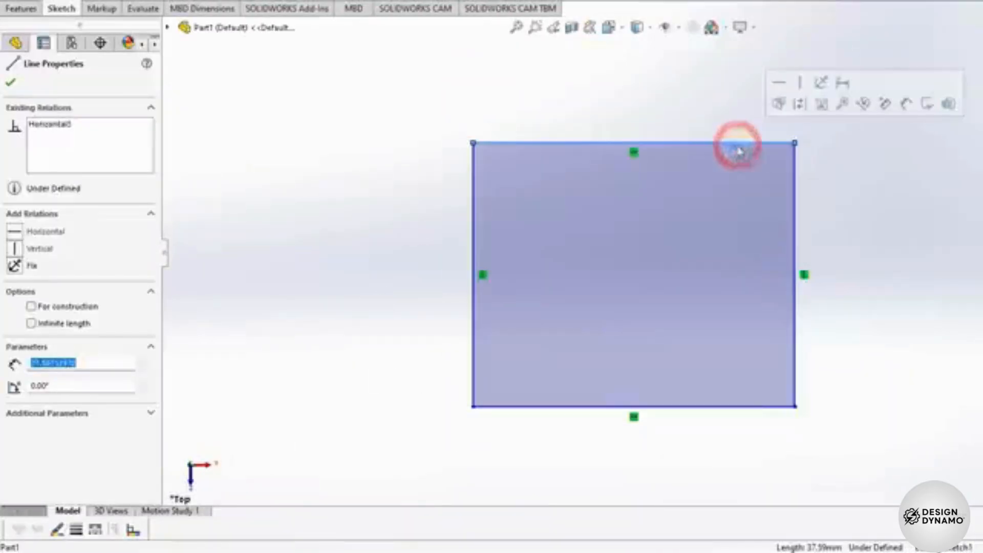
click(566, 408)
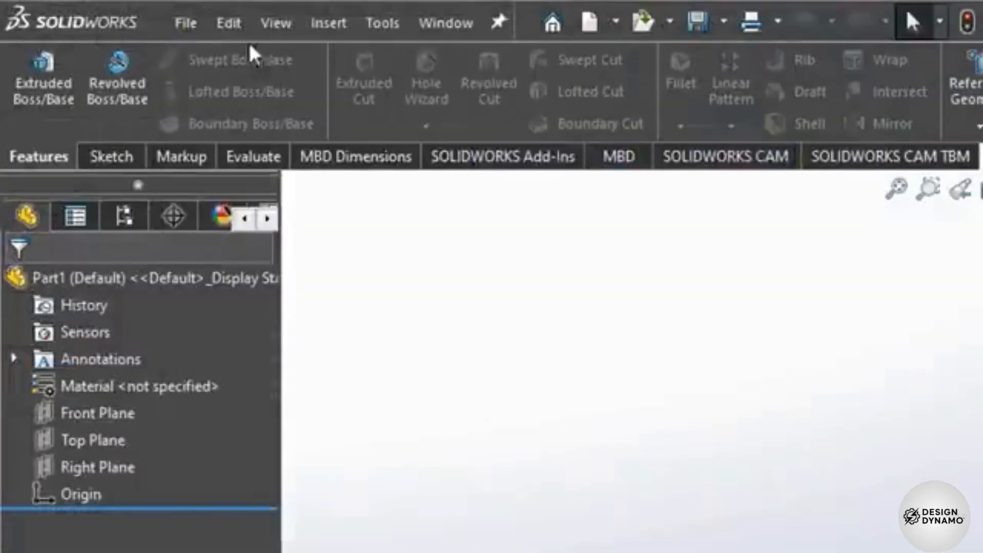
Start a new sketch on the Top Plane with the Line tool.
click(123, 158)
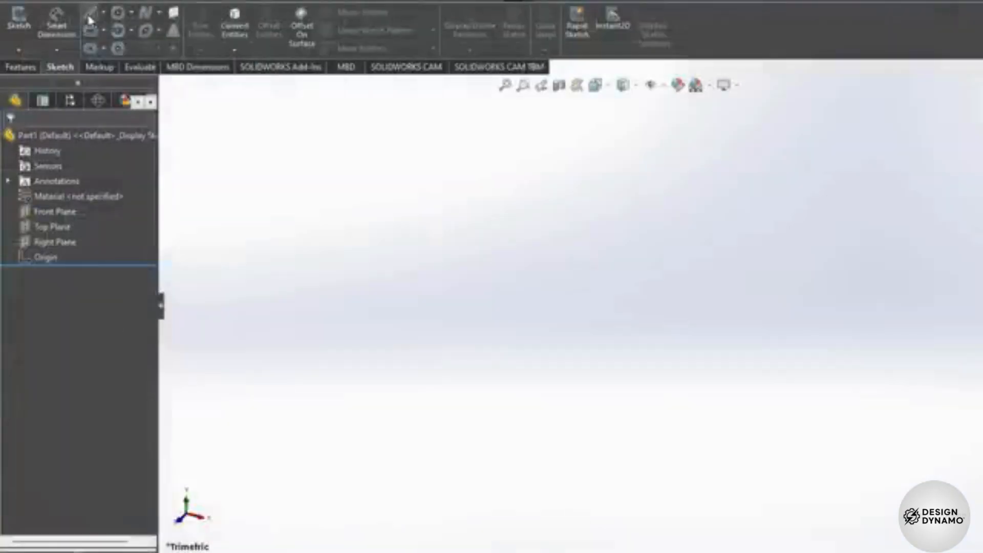
click(89, 21)
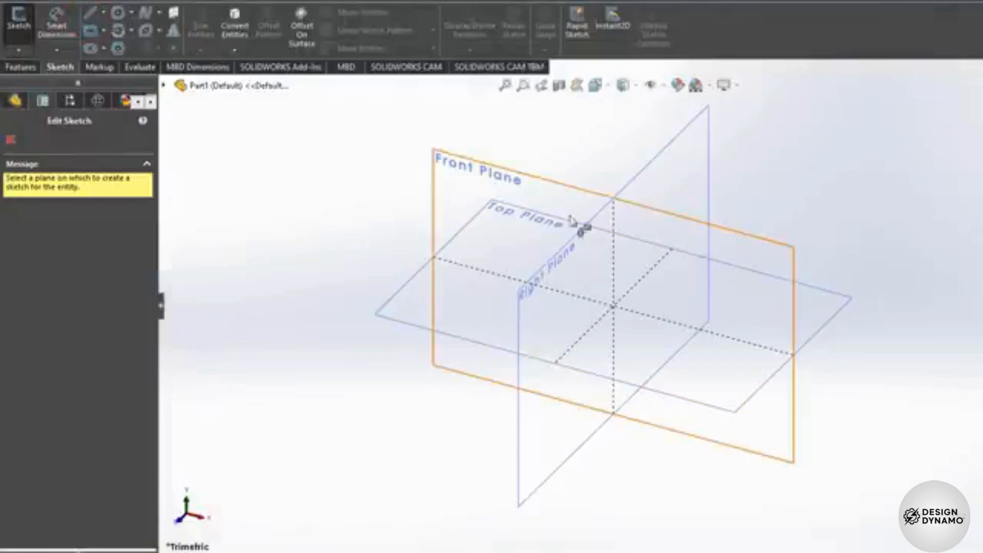
click(165, 87)
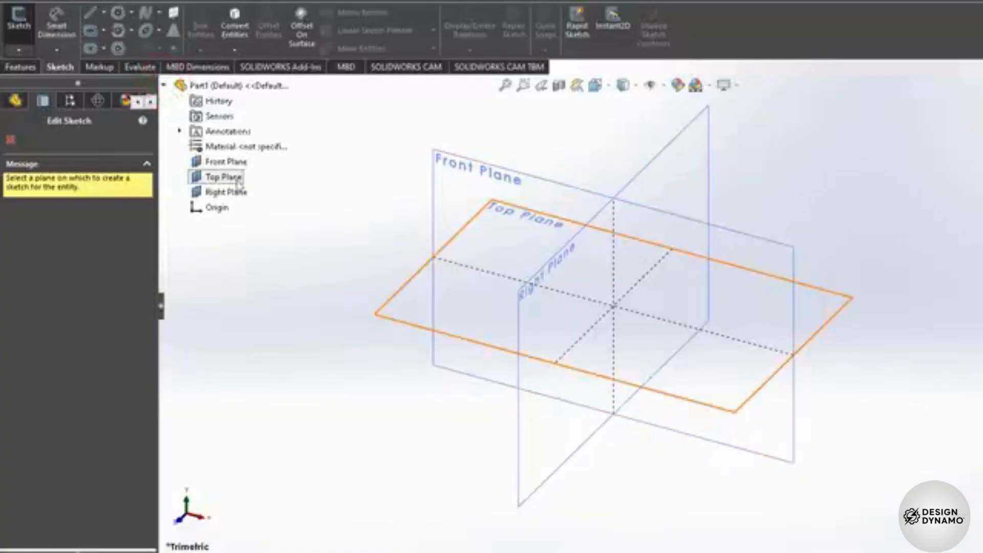
click(164, 87)
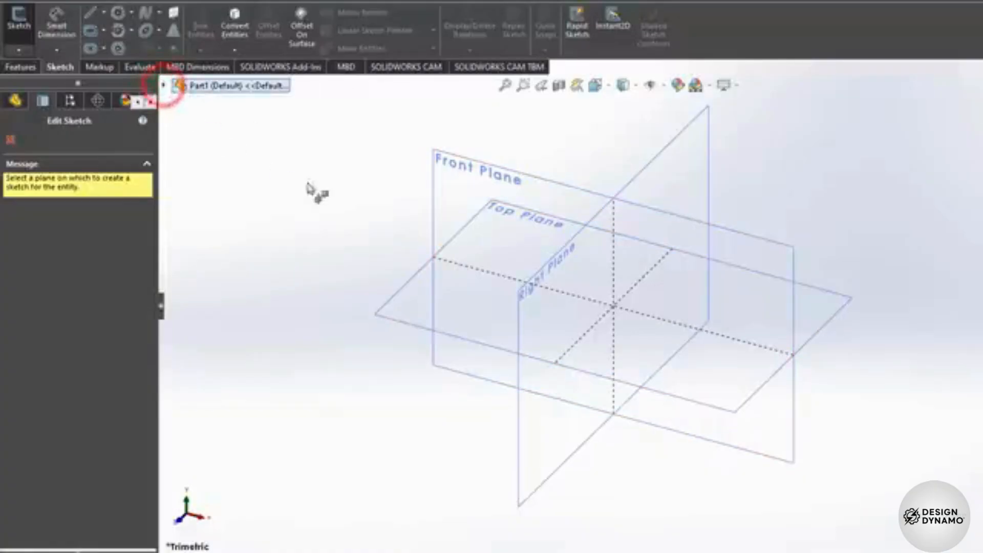
click(426, 299)
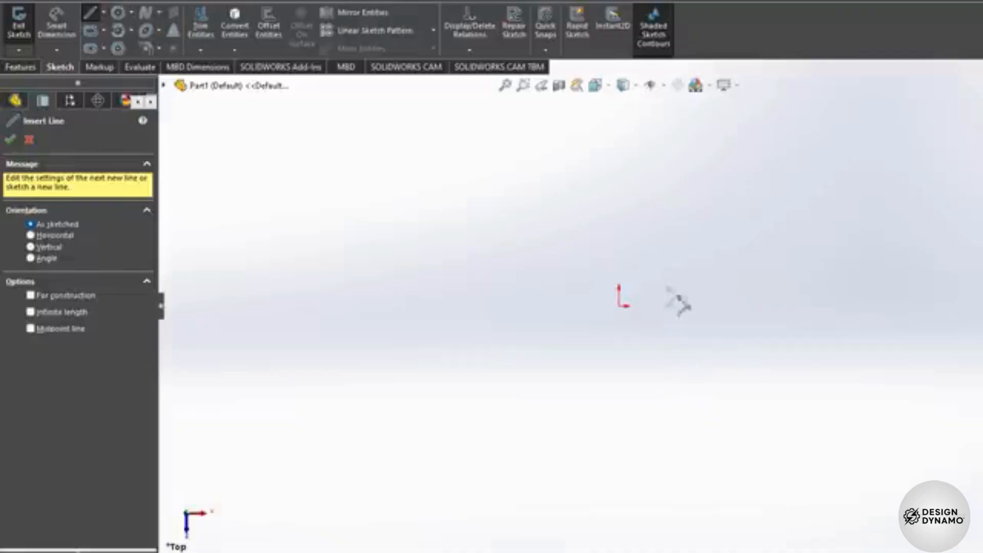
Draw two connected lines forming an open peak above the origin, the first sloping up at about 29°.
click(461, 320)
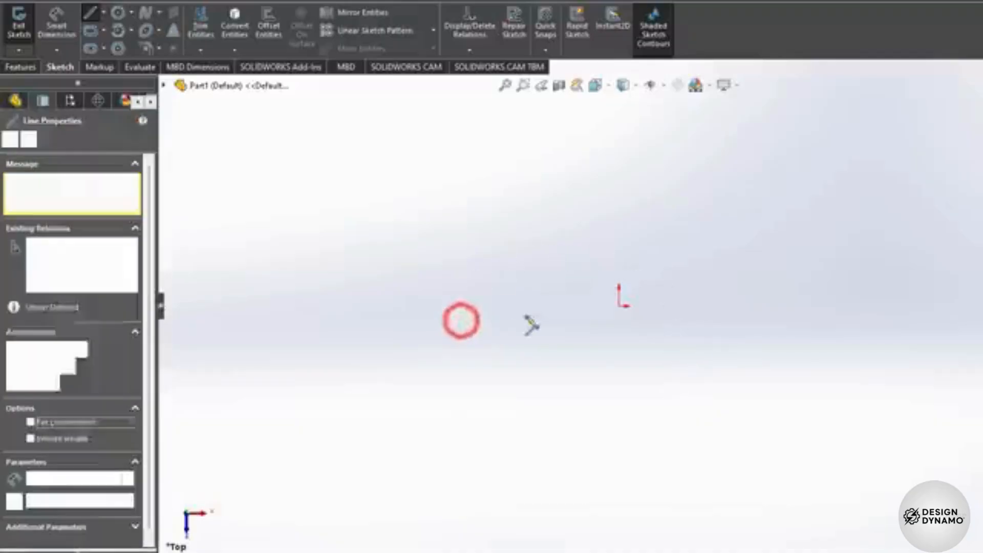
click(638, 220)
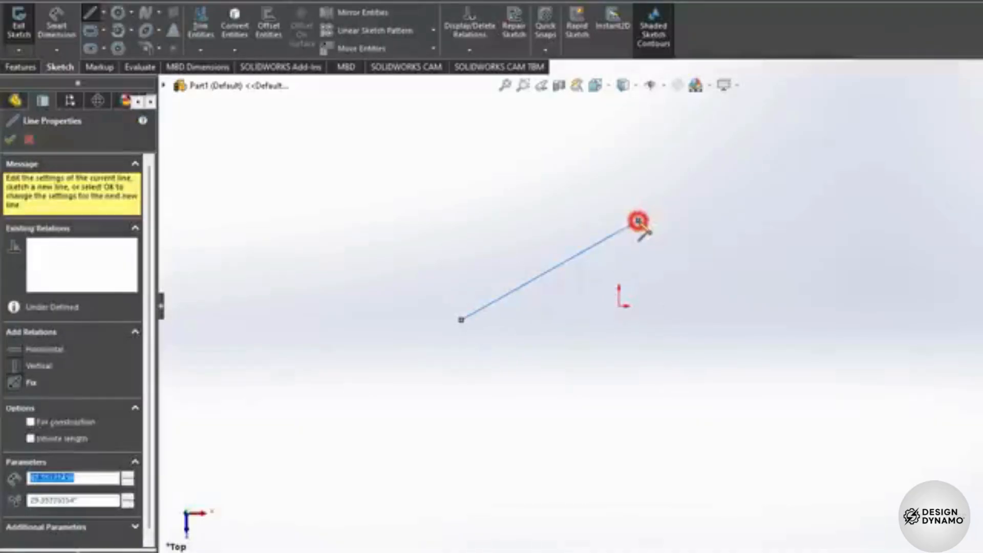
click(771, 256)
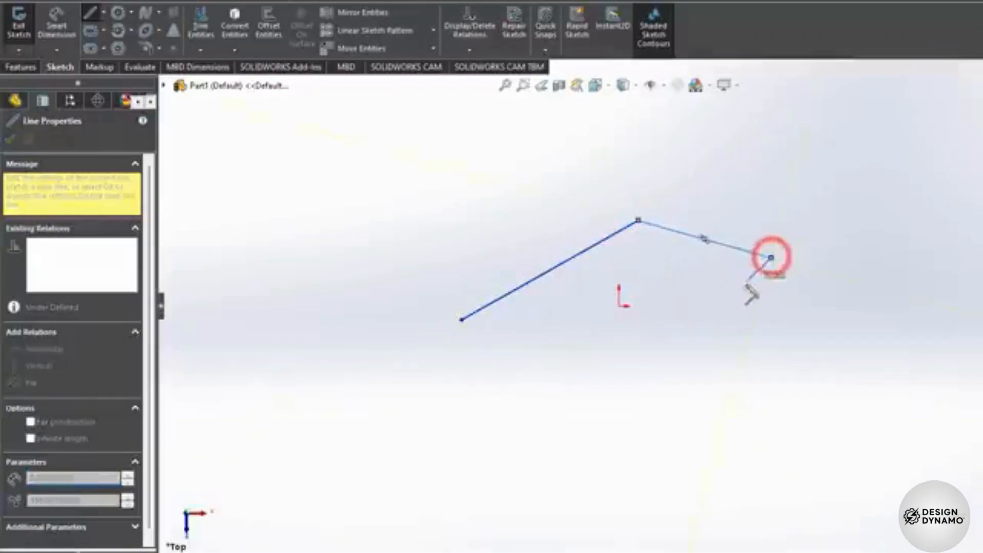
key(Escape)
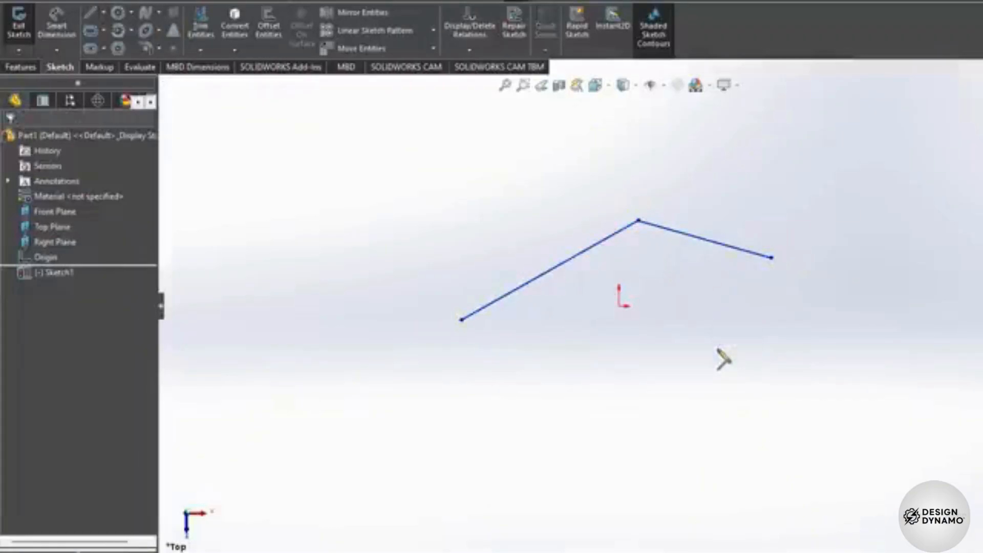
Draw a second pair of connected perpendicular lines below the origin and undo them.
key(l)
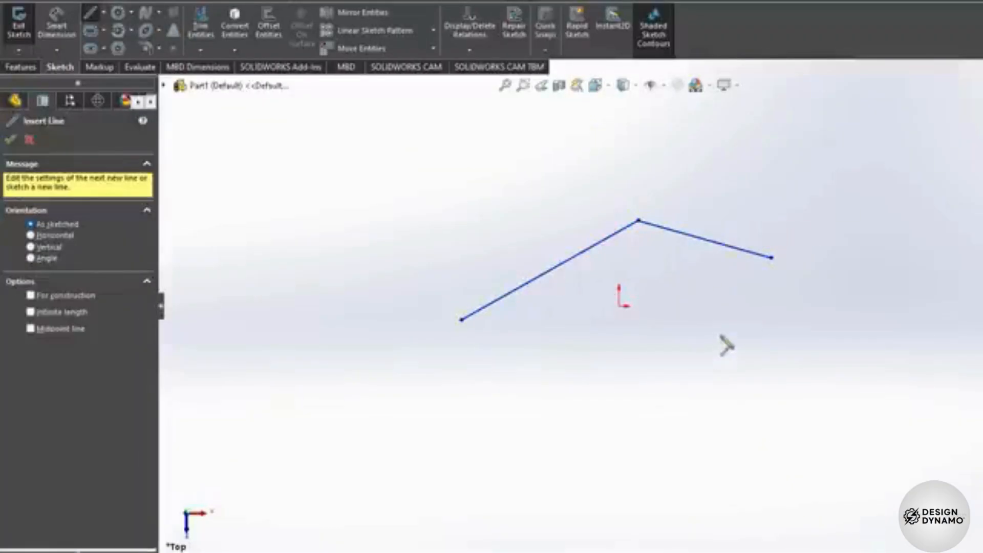
click(733, 307)
click(706, 378)
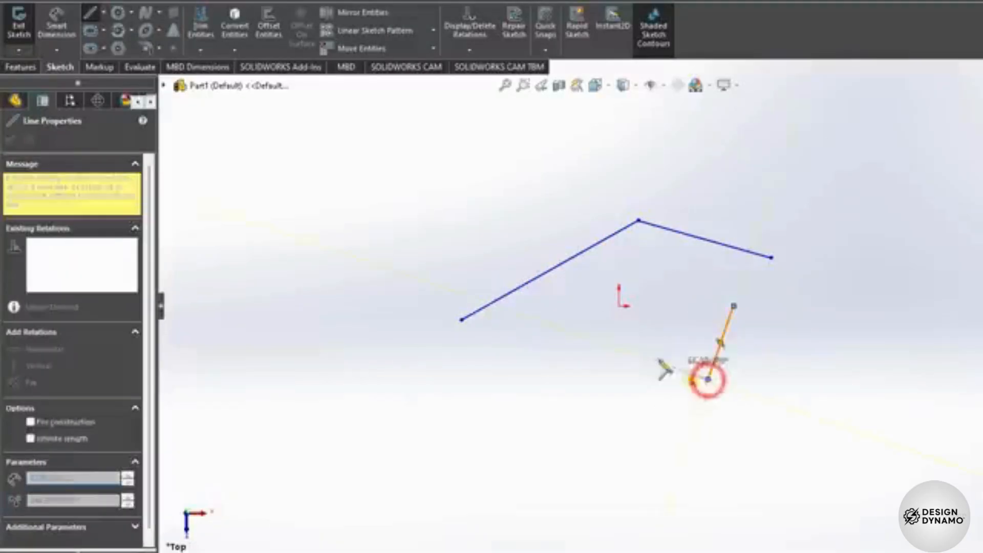
click(614, 348)
key(Escape)
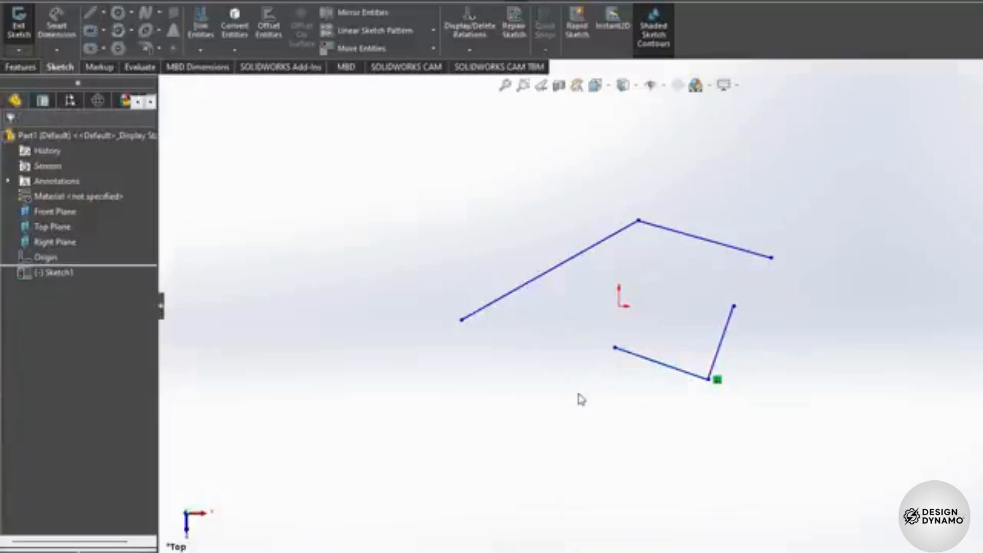
key(ctrl+z)
Draw an S-shaped spline through four points below the peak lines, curving past the origin.
click(146, 11)
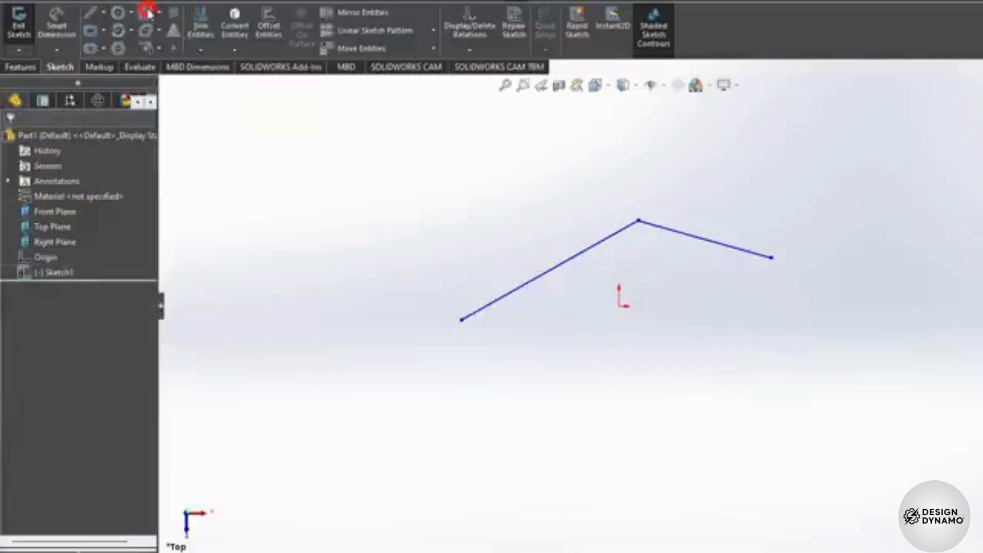
click(433, 407)
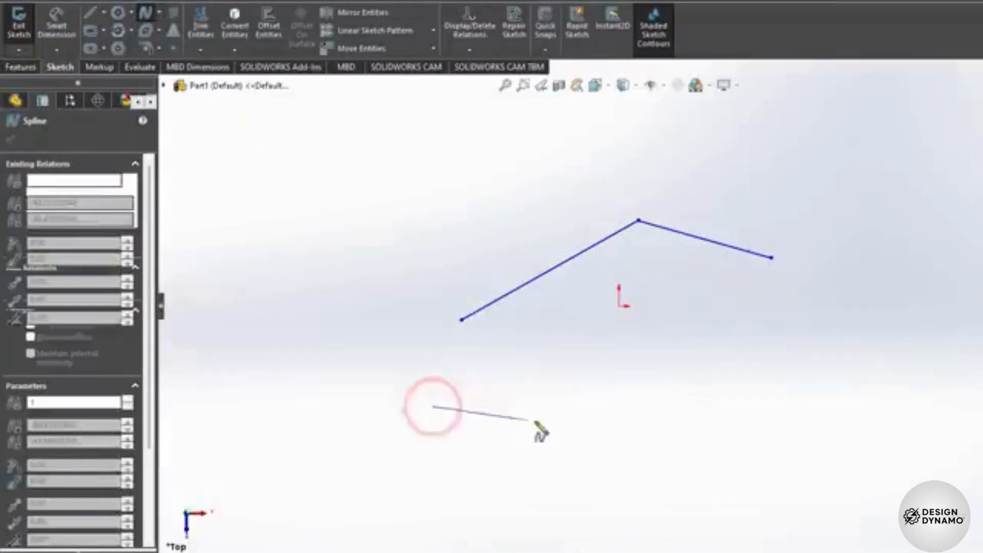
click(584, 412)
click(599, 333)
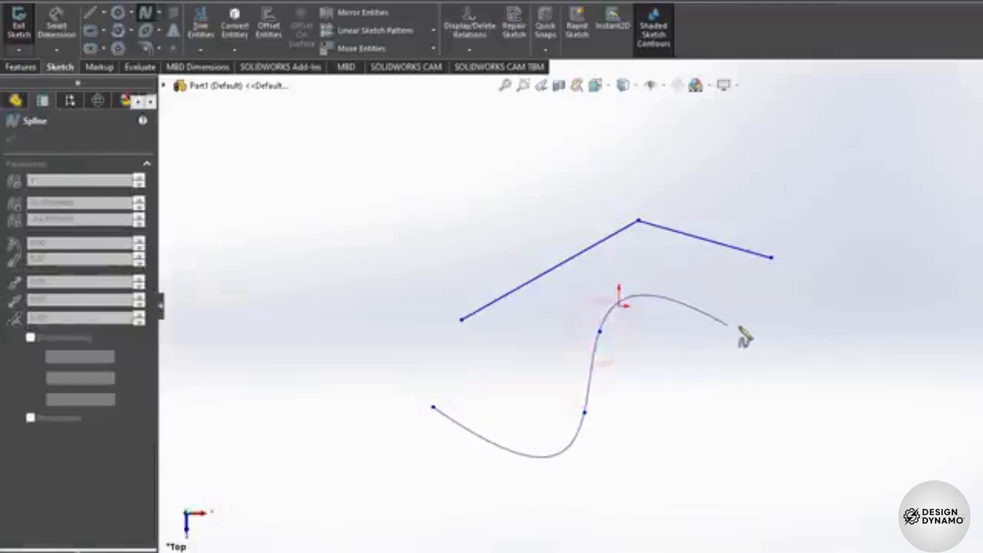
double_click(752, 333)
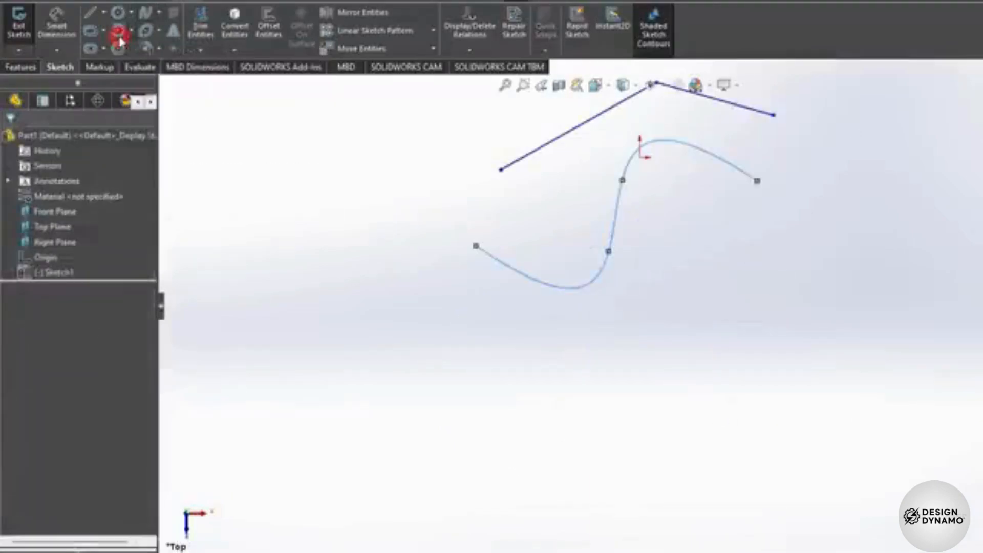
Draw a shallow centerpoint arc with a radius of about 41 mm below the spline's lower end.
click(119, 35)
click(487, 397)
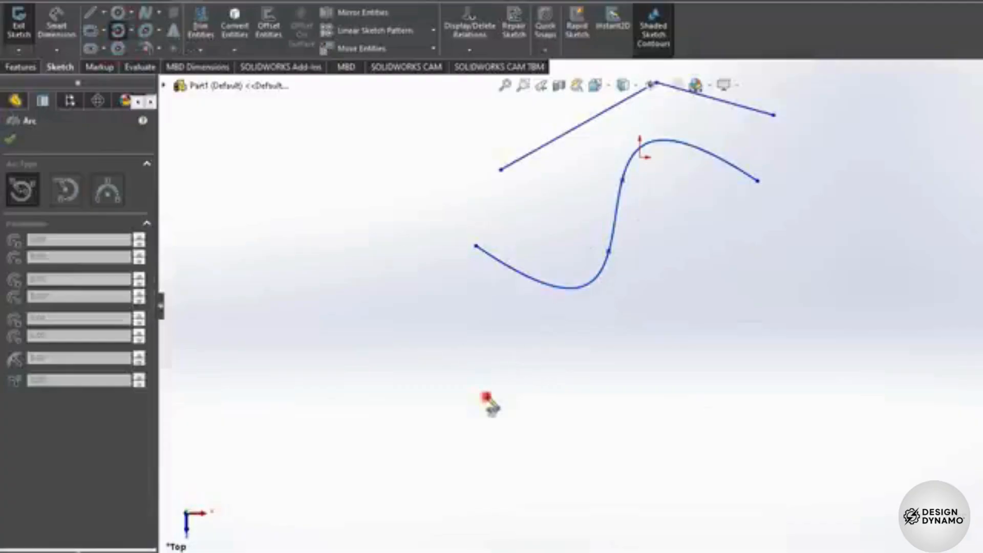
click(536, 327)
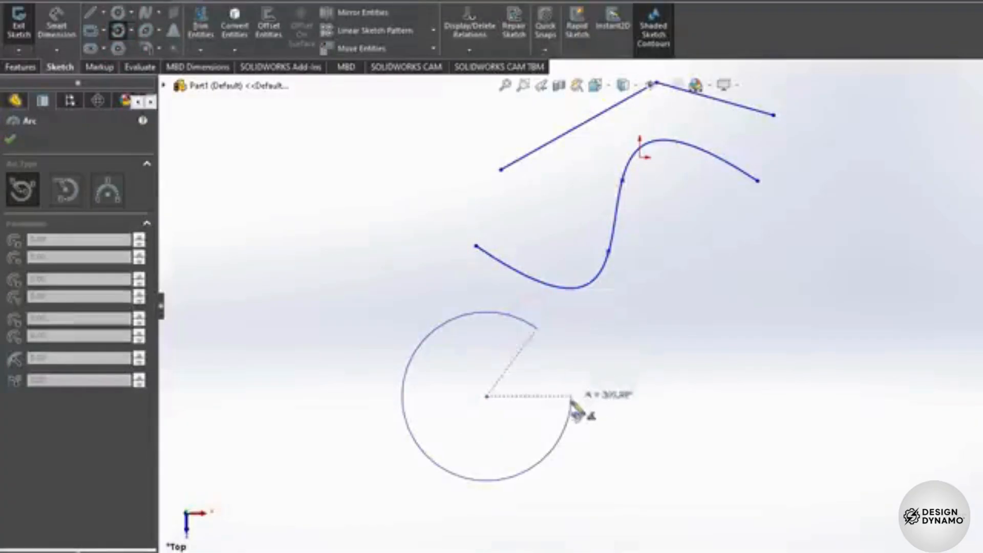
click(453, 319)
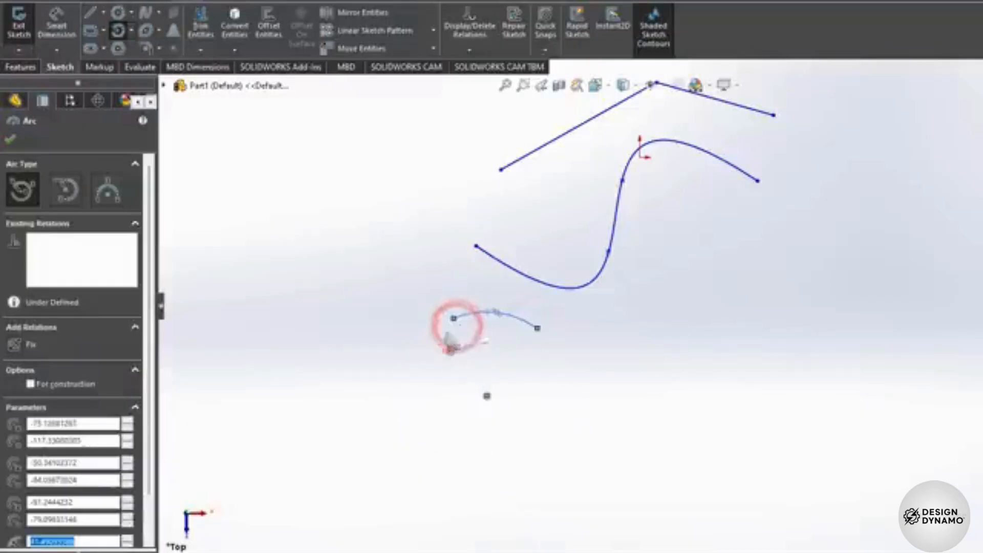
key(Escape)
Draw a circle with a radius of about 26 mm directly below the origin.
click(117, 14)
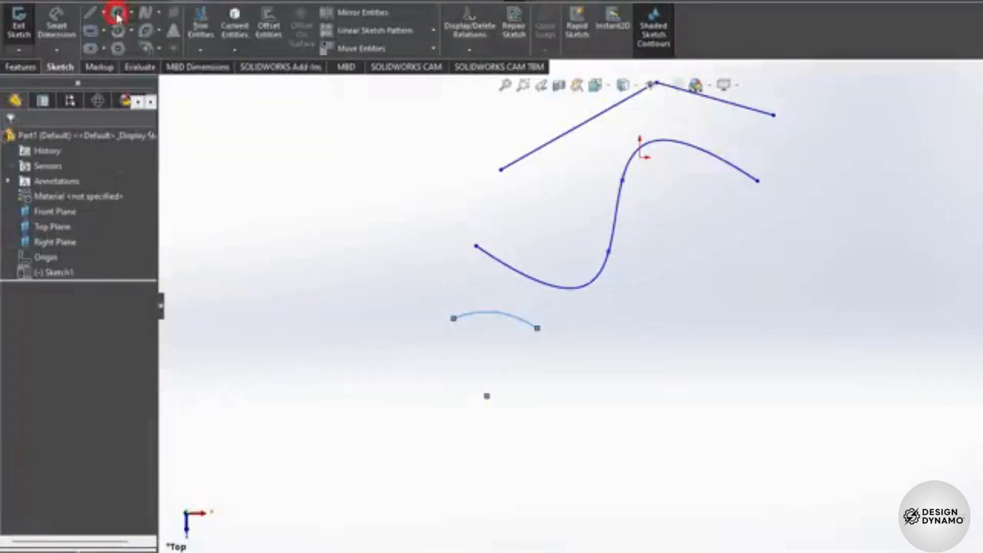
click(637, 344)
click(676, 306)
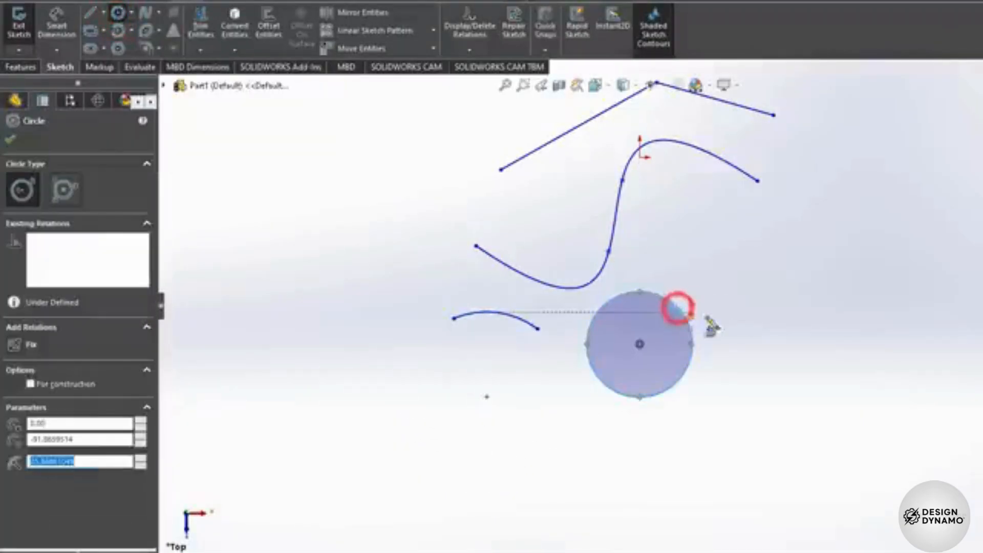
key(Escape)
Draw a horizontal ellipse with radii of about 31 mm and 14 mm beside the circle, level with its center.
click(146, 32)
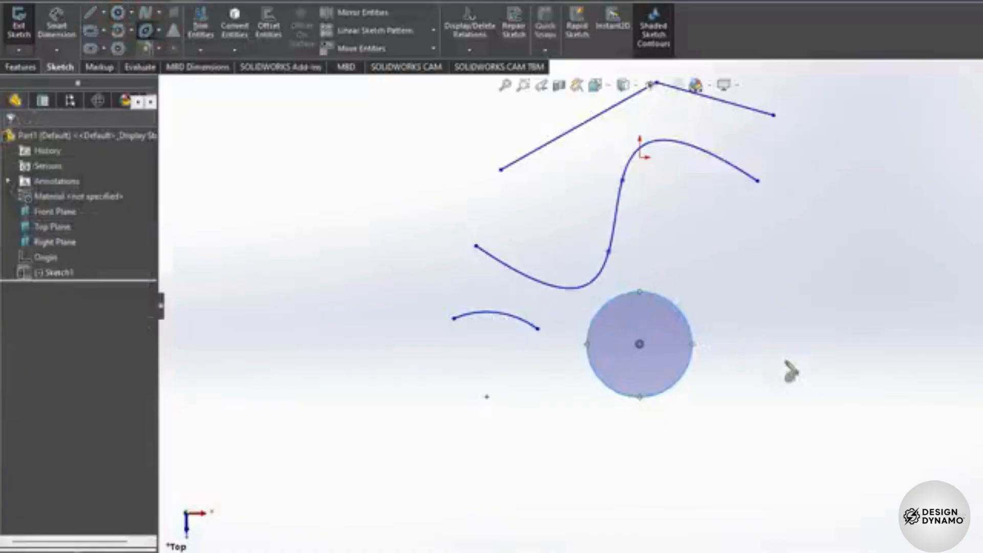
click(785, 344)
click(847, 344)
click(839, 375)
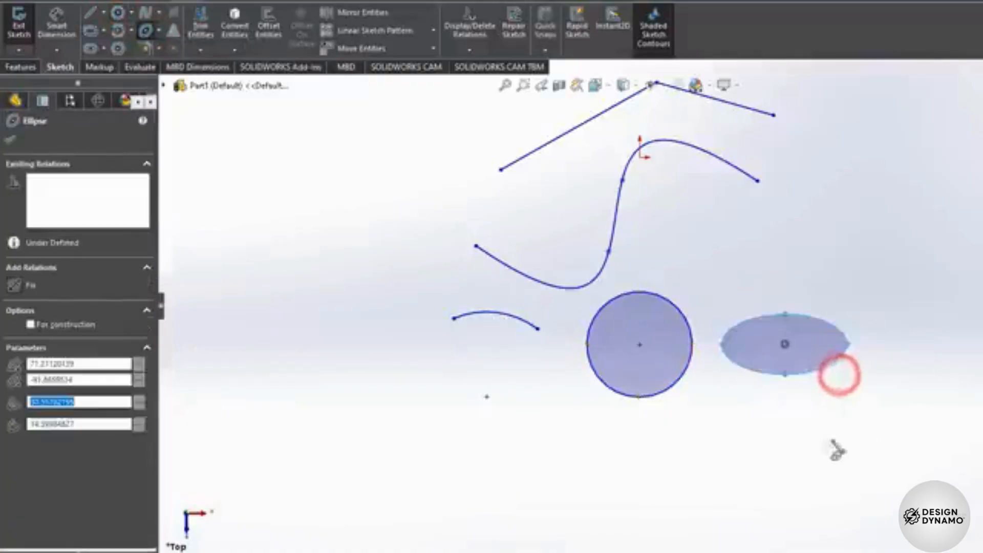
key(Escape)
Draw a wide corner rectangle to the right of the peak lines.
click(91, 31)
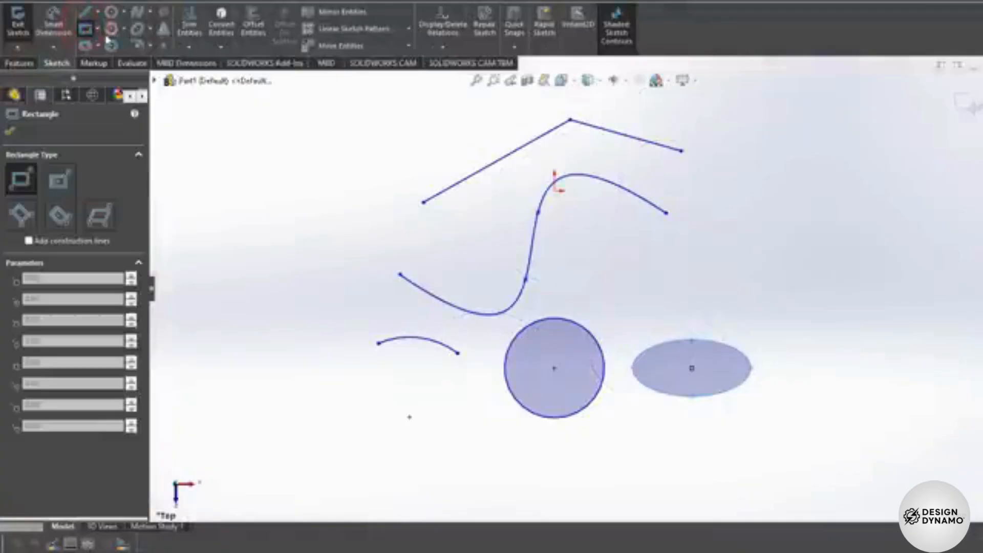
click(729, 151)
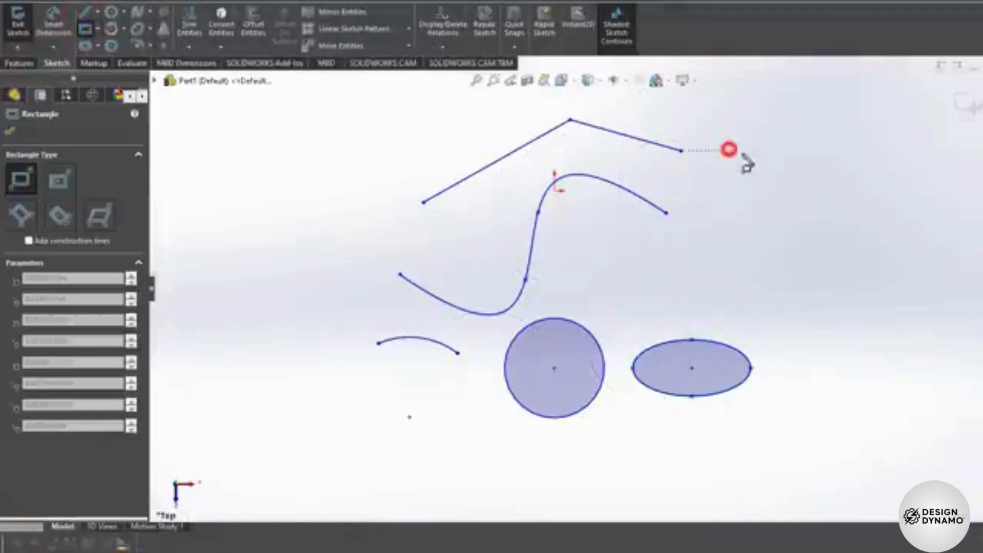
click(873, 221)
key(Escape)
Draw a six-sided polygon below the rectangle, to the right of the ellipse.
click(111, 45)
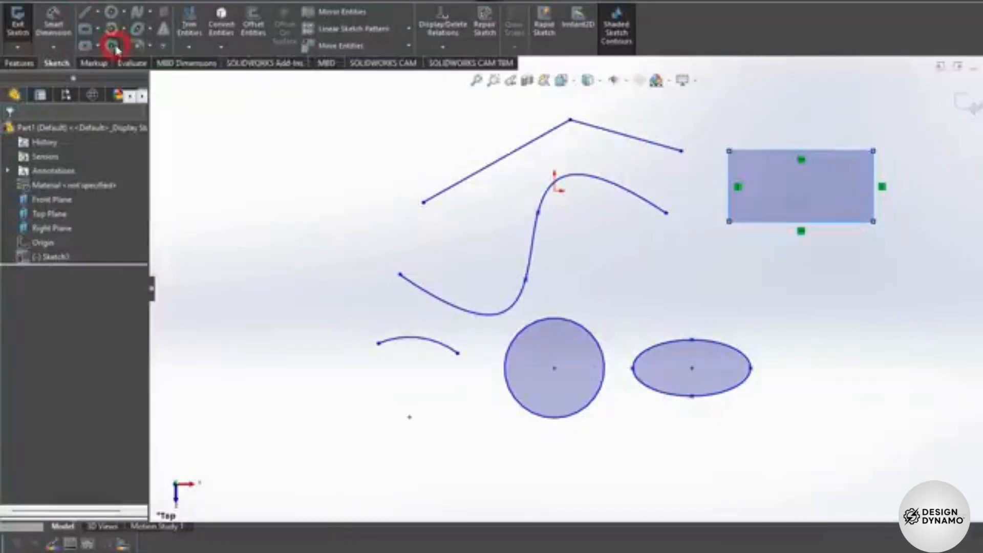
click(872, 336)
click(912, 302)
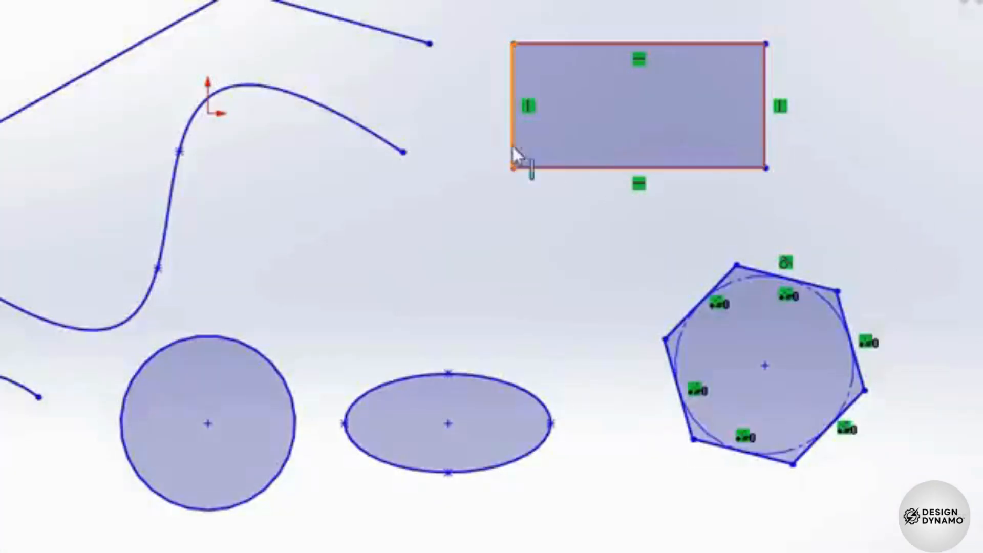
Examine individual edges of the rectangle and the hexagon by selecting them one after another.
click(514, 139)
click(601, 167)
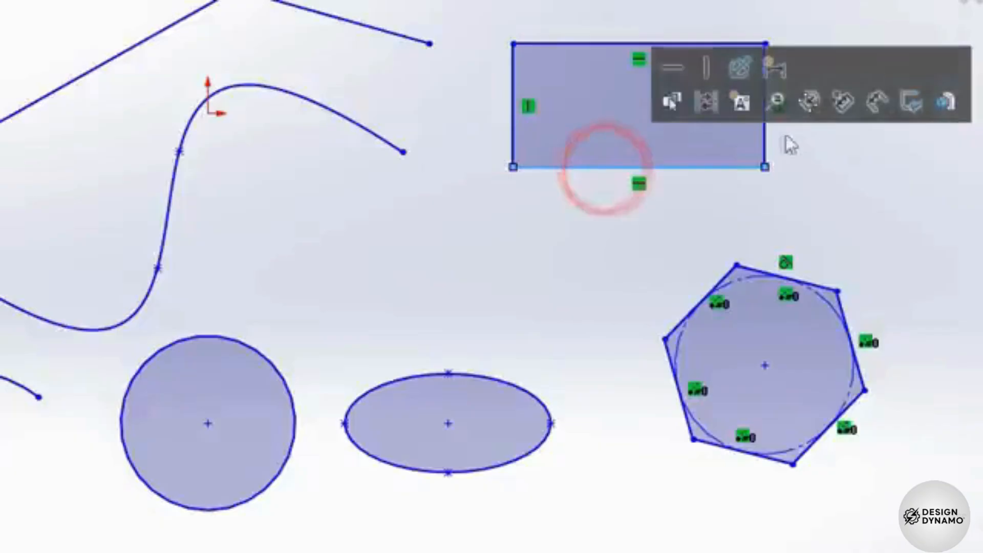
click(765, 131)
click(810, 283)
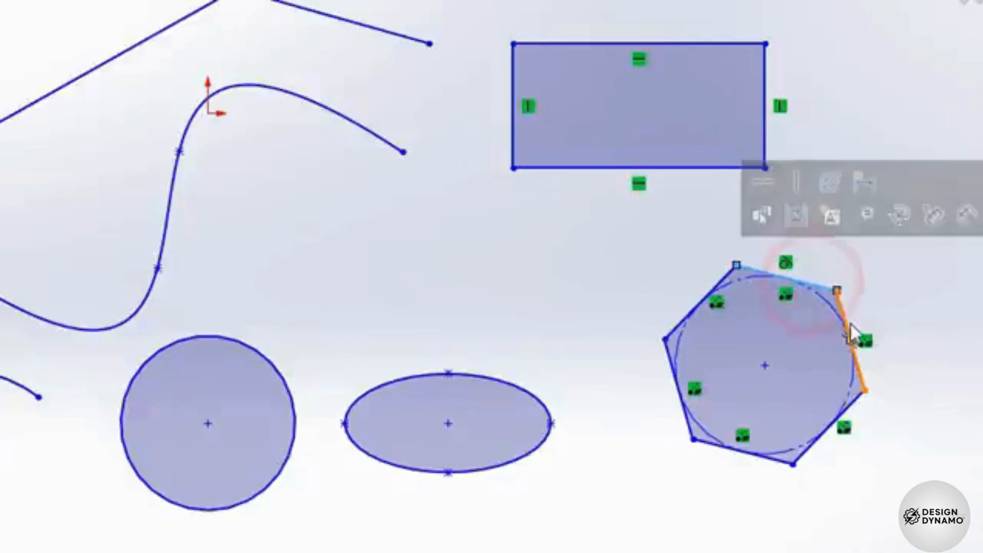
click(848, 324)
click(858, 400)
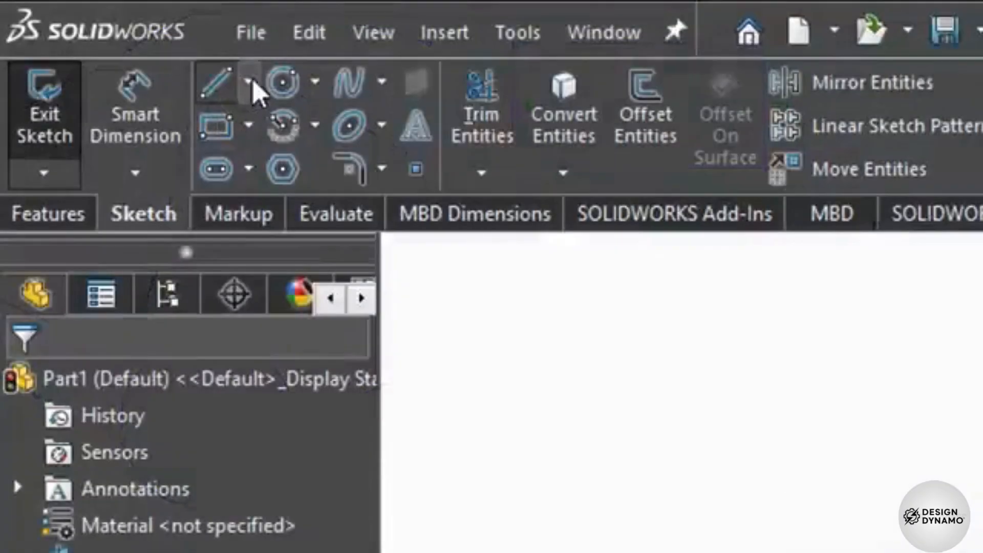
Look through the available variants of the line, circle, spline and arc sketch tools.
click(249, 81)
click(314, 81)
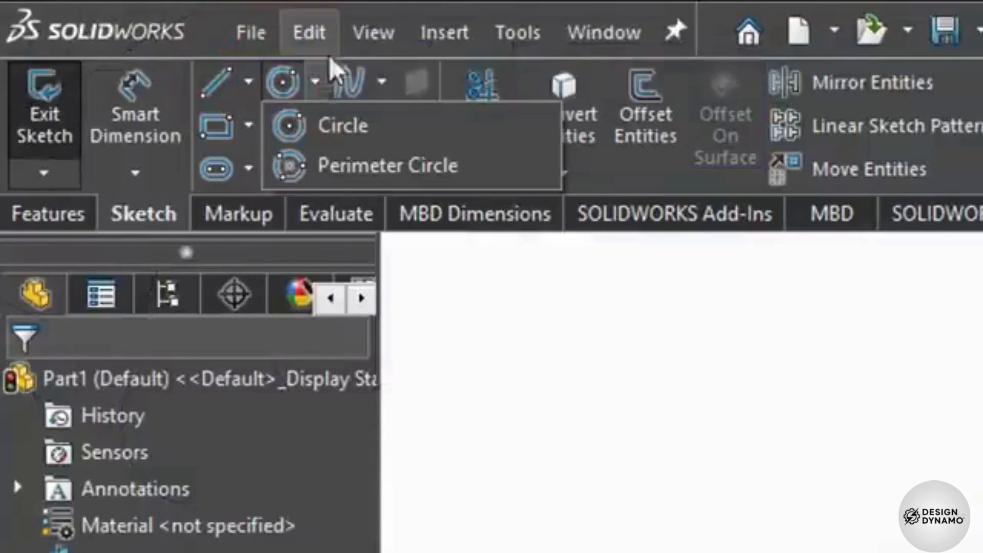
click(383, 81)
mouse_move(314, 125)
Start the Tangent Arc tool and compare the centerpoint, tangent and 3-point arc types.
click(352, 213)
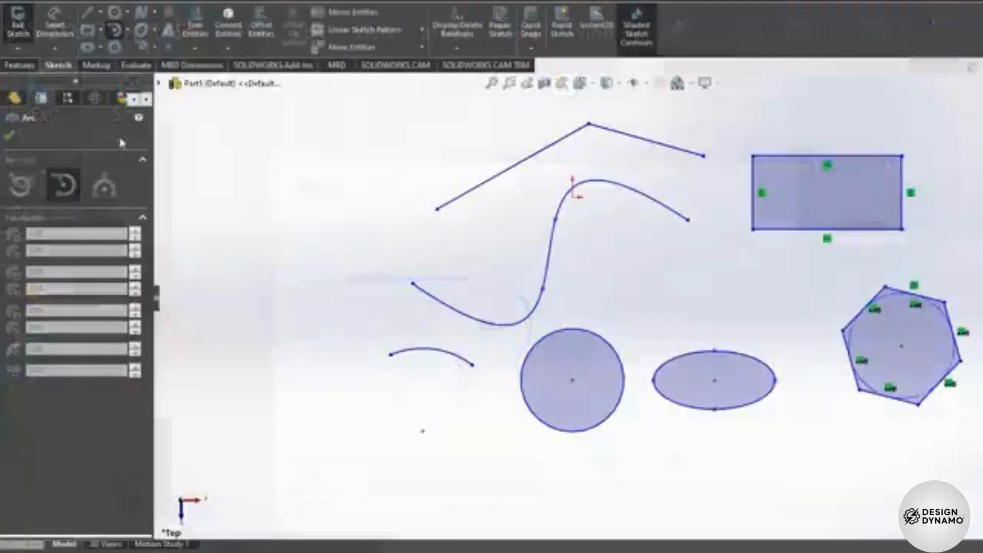
click(22, 184)
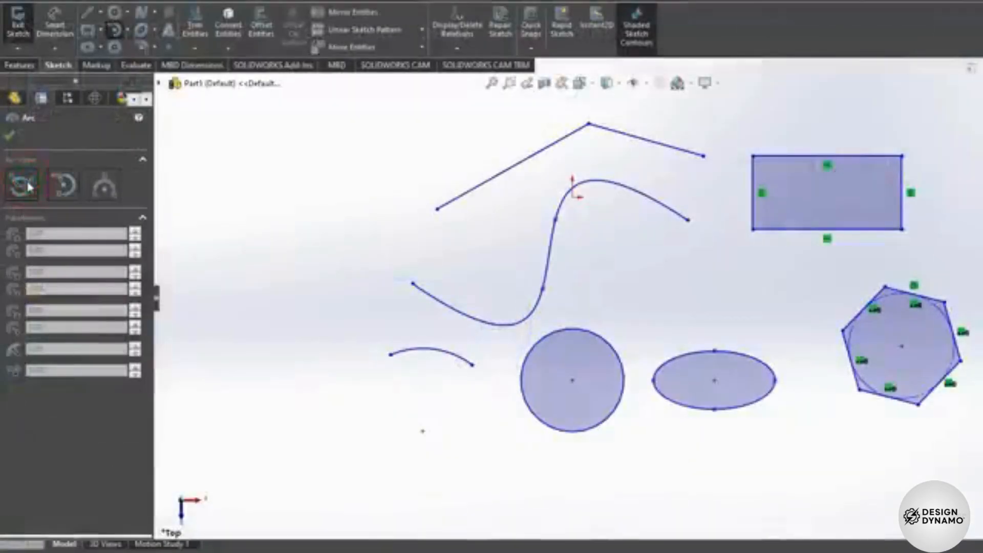
click(60, 191)
click(114, 189)
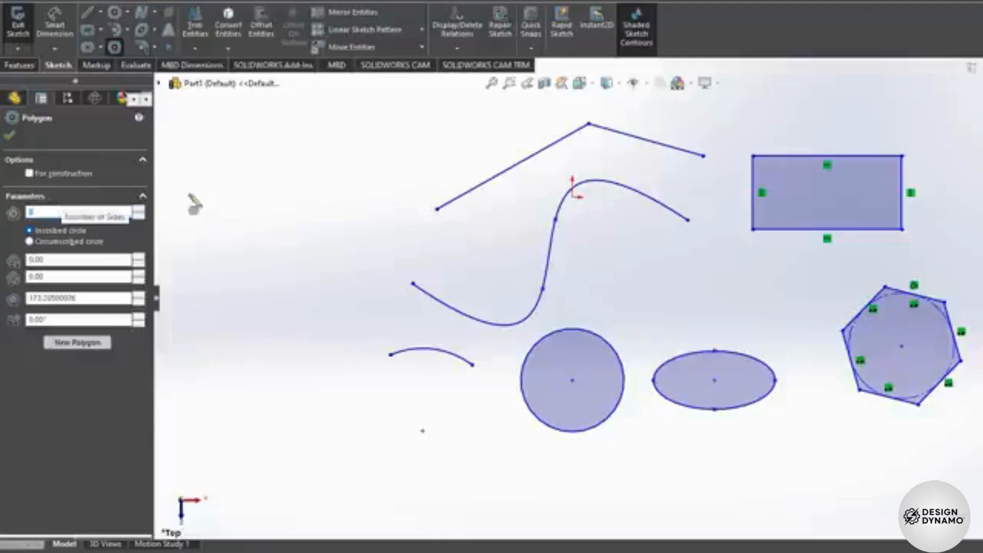
Draw an eight-sided polygon left of the peak lines and undo it together with the hexagon and the rectangle.
click(275, 214)
click(320, 184)
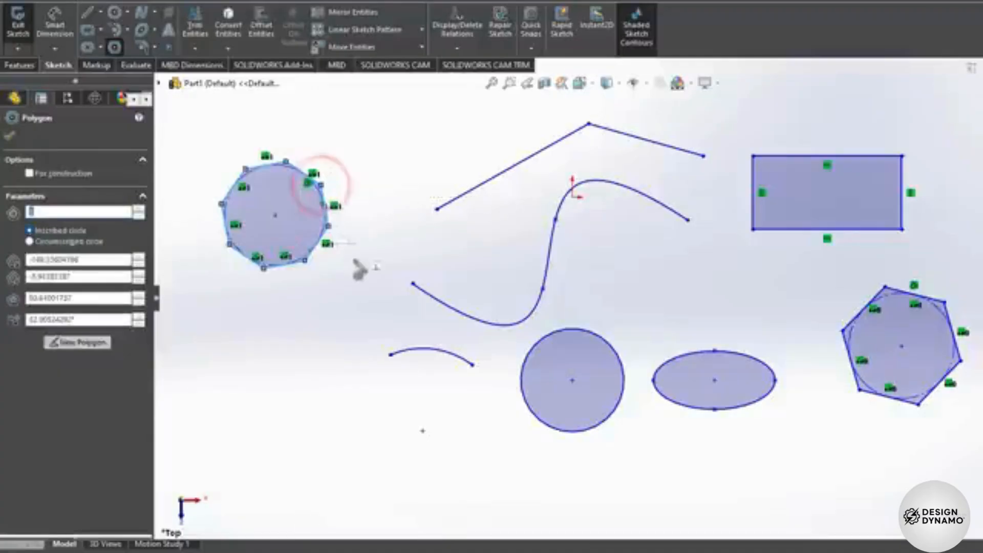
key(ctrl+z)
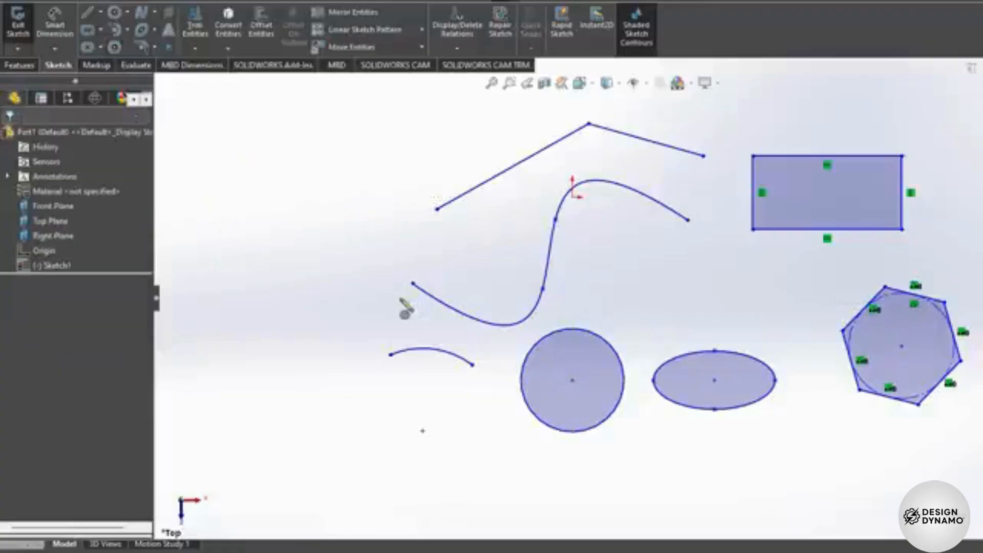
key(ctrl+z)
key(ctrl+z)
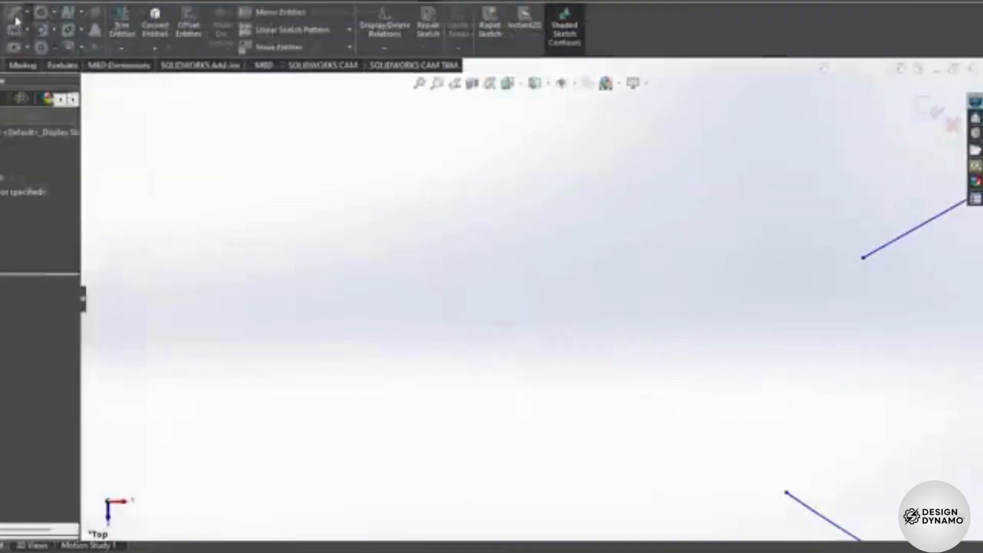
Draw a single inclined line in the empty area to the left of the existing sketch shapes.
click(15, 13)
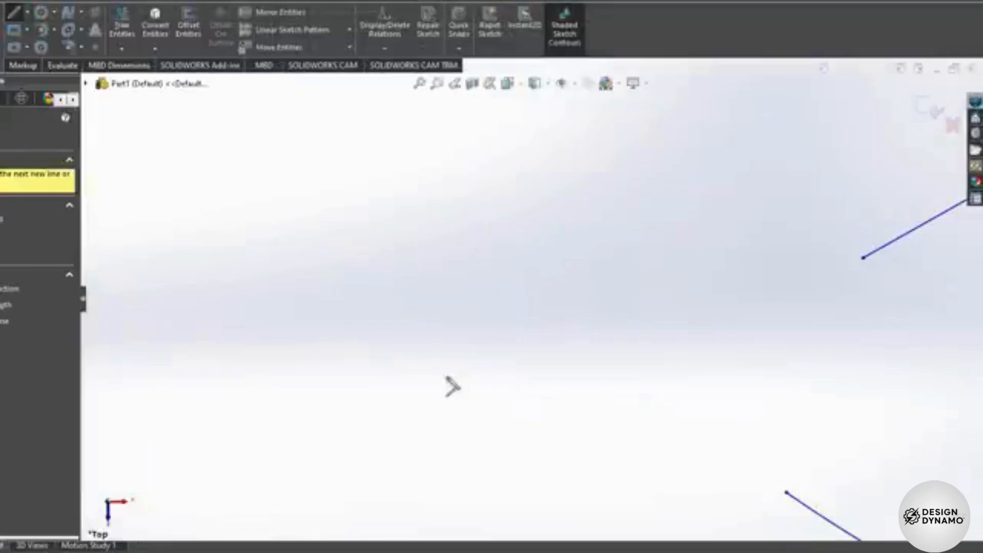
click(416, 388)
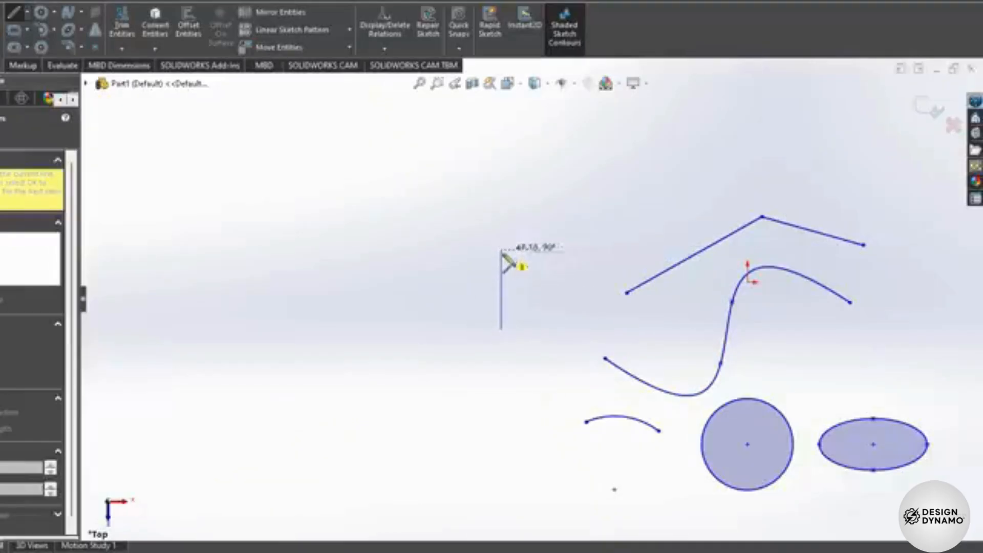
click(546, 270)
key(Escape)
Zoom the sketch out and in to examine the circle, the ellipse and the whole set of shapes.
scroll(548, 289, up, 3)
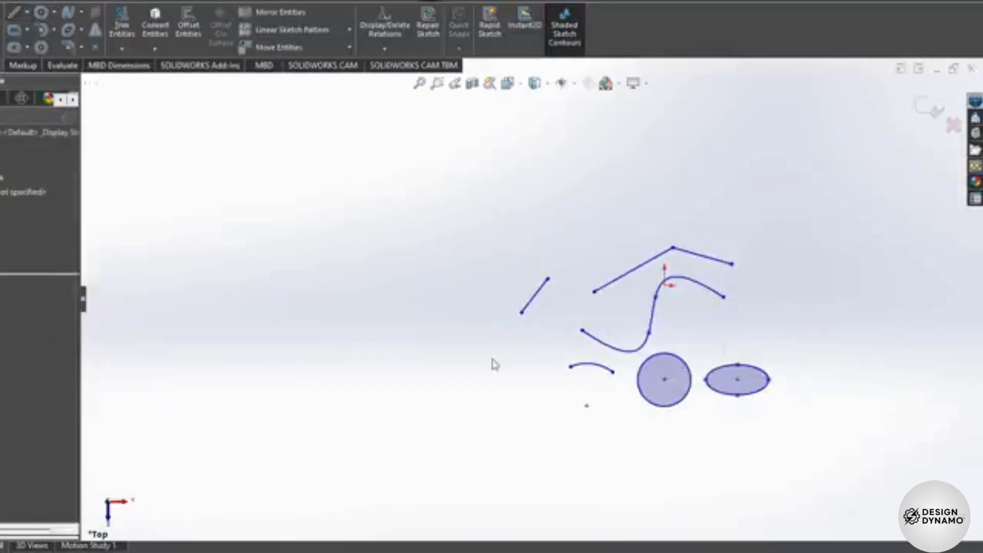
scroll(760, 346, down, 3)
scroll(660, 335, down, 1)
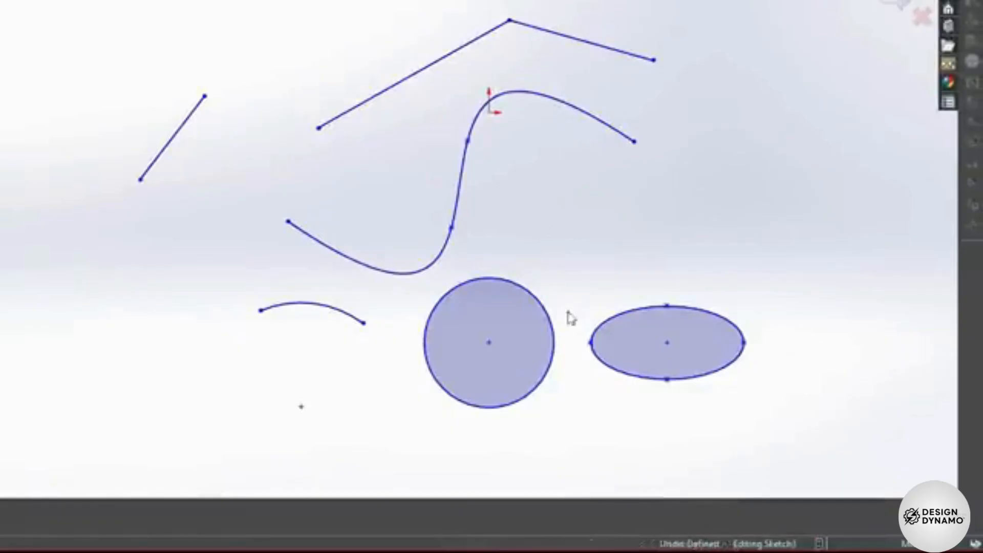
scroll(532, 322, up, 3)
scroll(491, 286, down, 6)
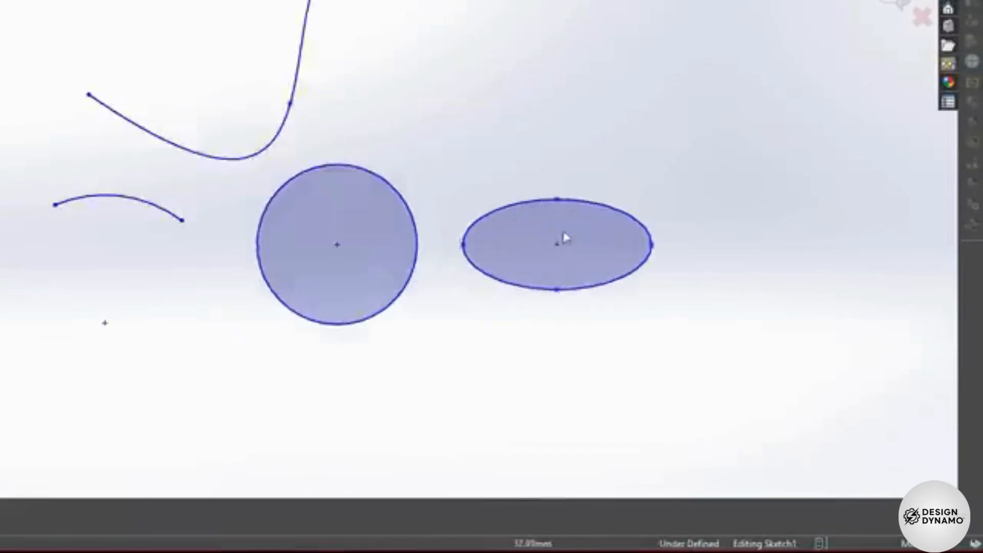
scroll(563, 246, down, 4)
scroll(571, 273, up, 6)
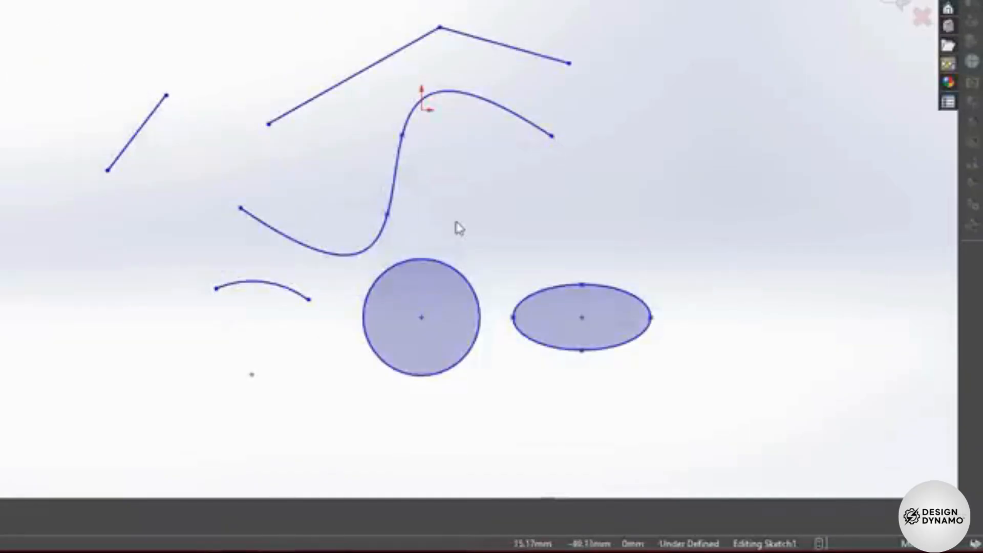
Pan the sketch view sideways in both directions and vertically.
key(ctrl+Right)
key(ctrl+Right)
key(ctrl+Right)
key(ctrl+Right)
key(ctrl+Right)
key(ctrl+Right)
key(ctrl+Left)
key(ctrl+Left)
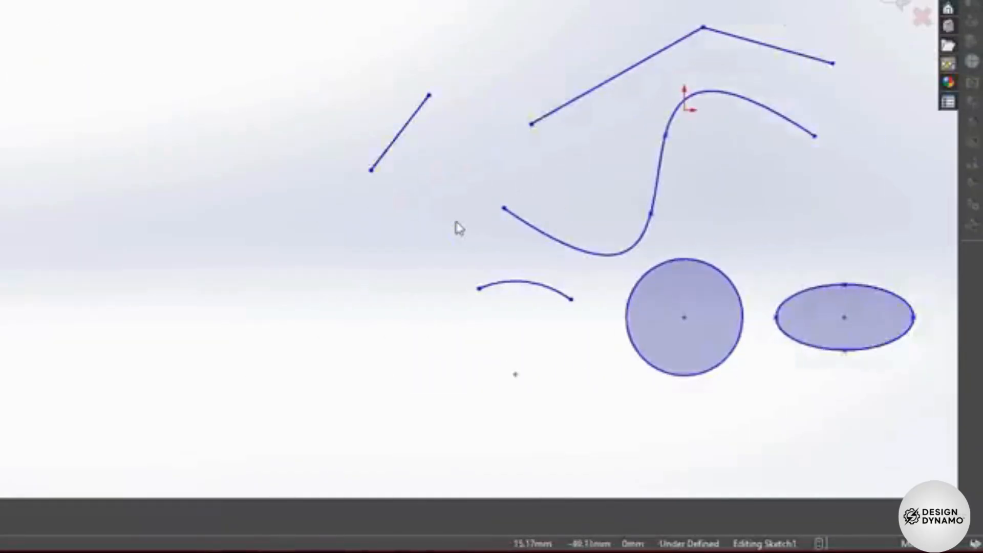
key(ctrl+Left)
key(ctrl+Left)
key(ctrl+Down)
key(ctrl+Down)
key(ctrl+Down)
key(ctrl+Down)
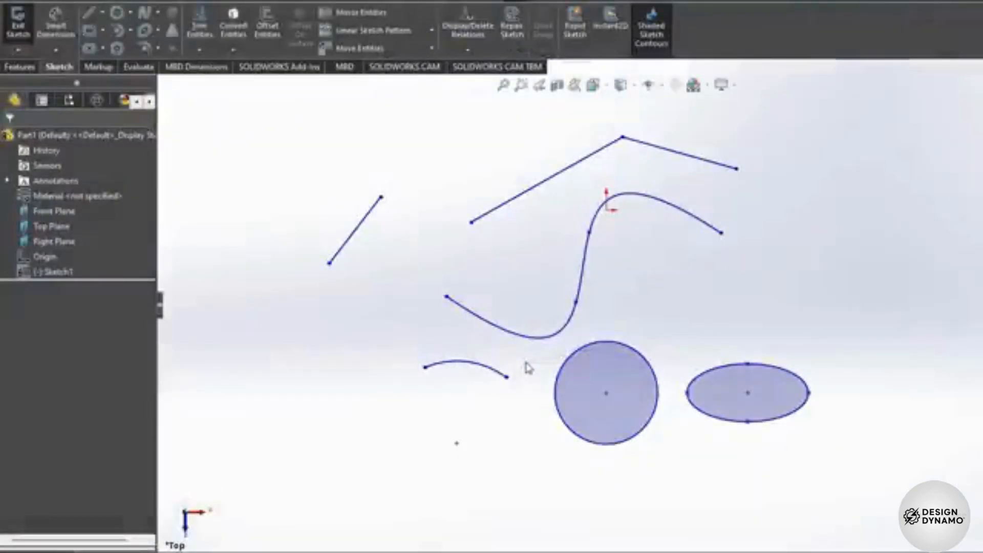
Exit the sketch, select it as a whole and enlarge it from its corner by a small amount.
key(ctrl+b)
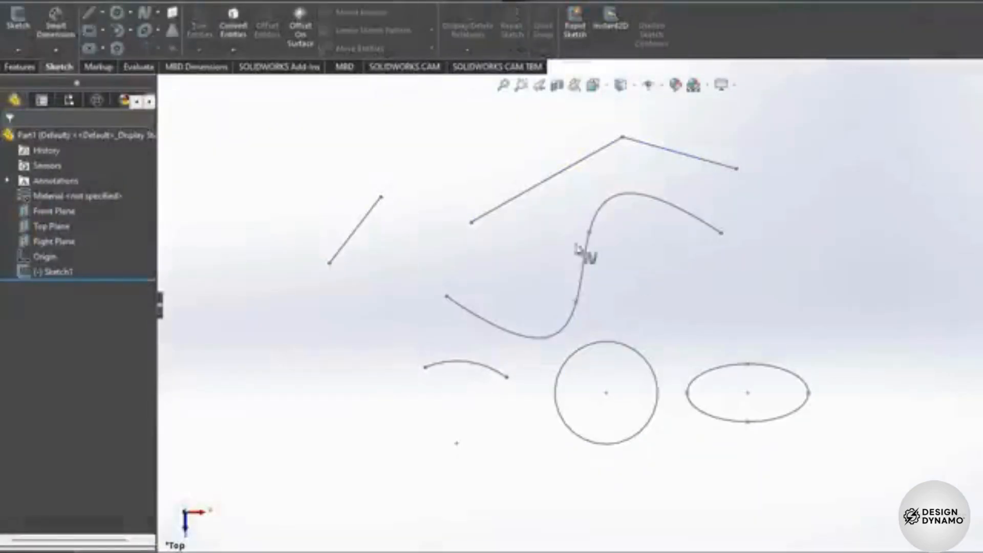
click(57, 272)
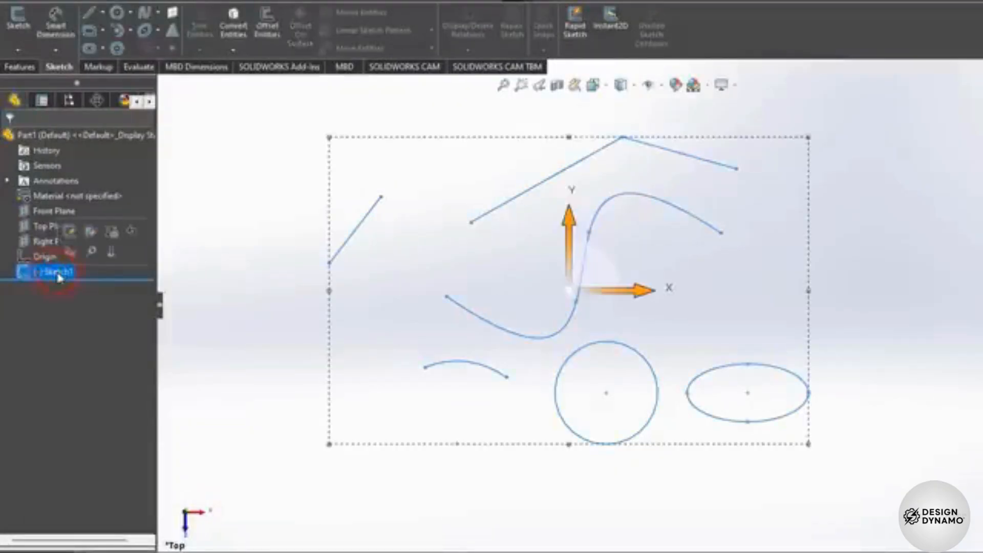
scroll(768, 306, up, 2)
mouse_move(707, 295)
mouse_down()
mouse_move(858, 295)
mouse_move(708, 295)
mouse_up()
mouse_move(634, 236)
mouse_down()
mouse_move(634, 217)
mouse_move(634, 249)
mouse_up()
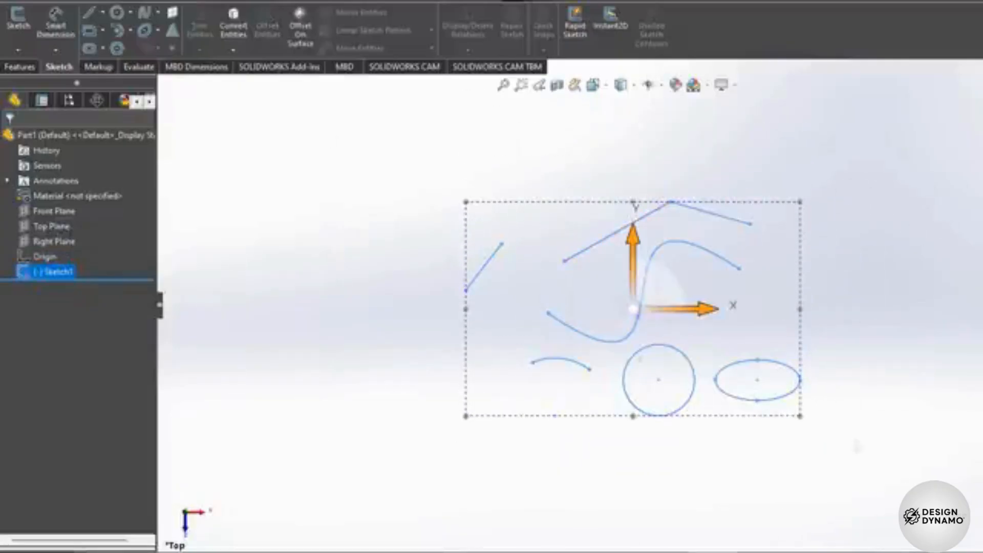
mouse_move(799, 416)
mouse_down()
mouse_move(682, 334)
mouse_move(863, 433)
mouse_up()
Try to delete the whole of Sketch1, confirming the removal.
right_click(51, 271)
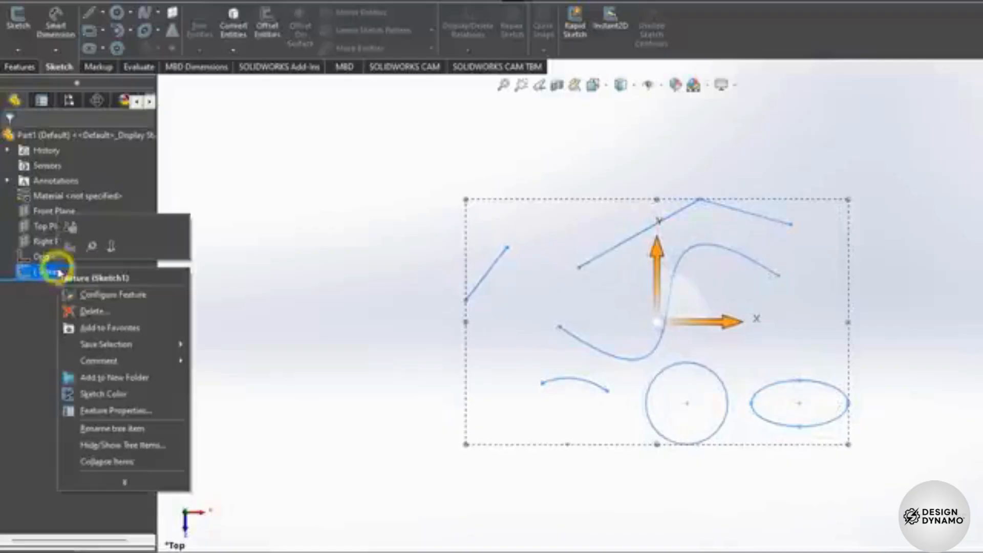
click(112, 313)
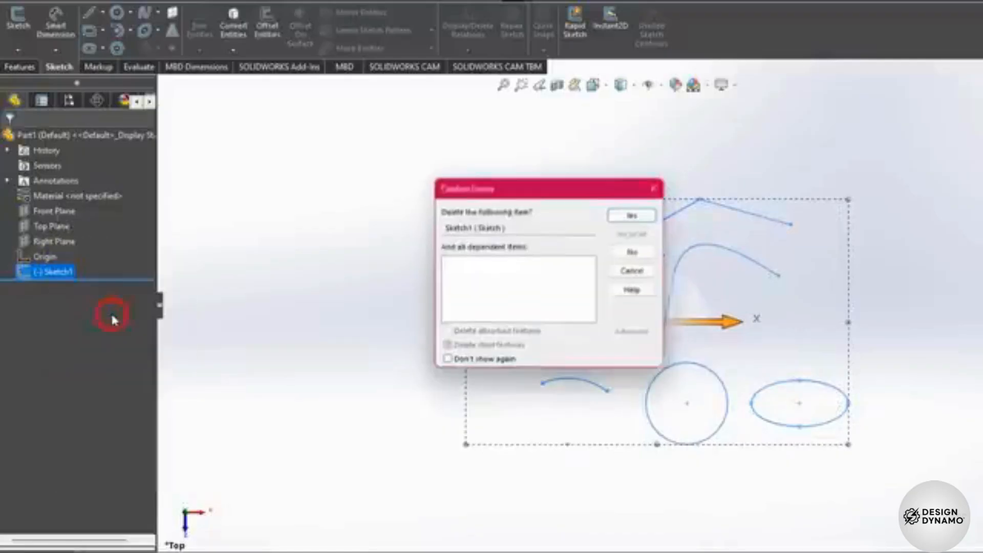
click(636, 211)
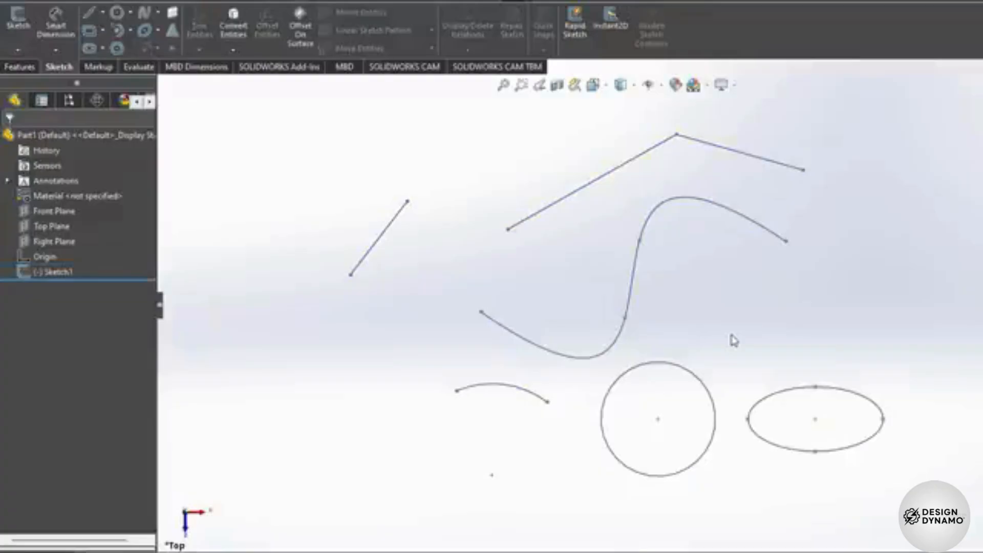
Draw a circle in a new sketch on the Top Plane, in the empty area left of the arc, and exit the sketch.
click(117, 15)
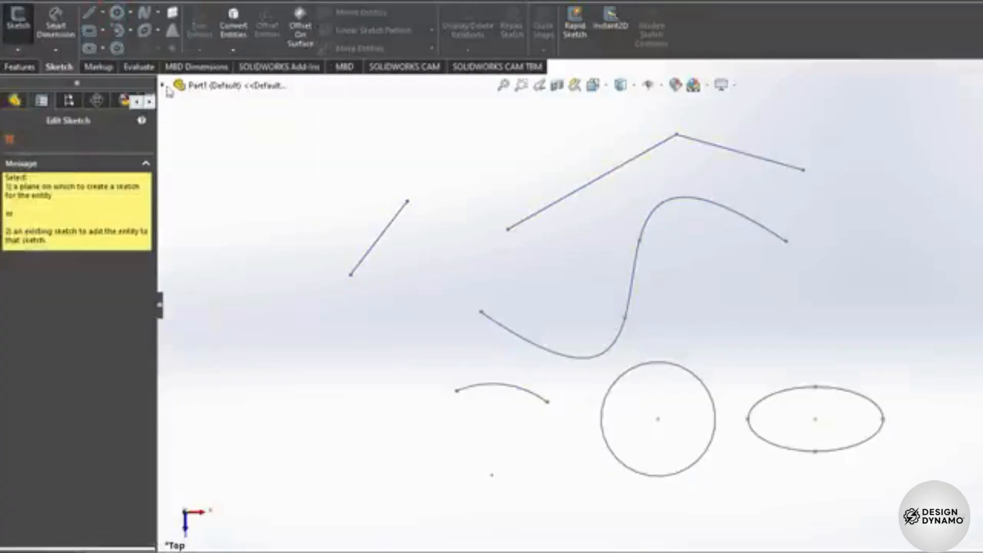
click(161, 85)
click(229, 177)
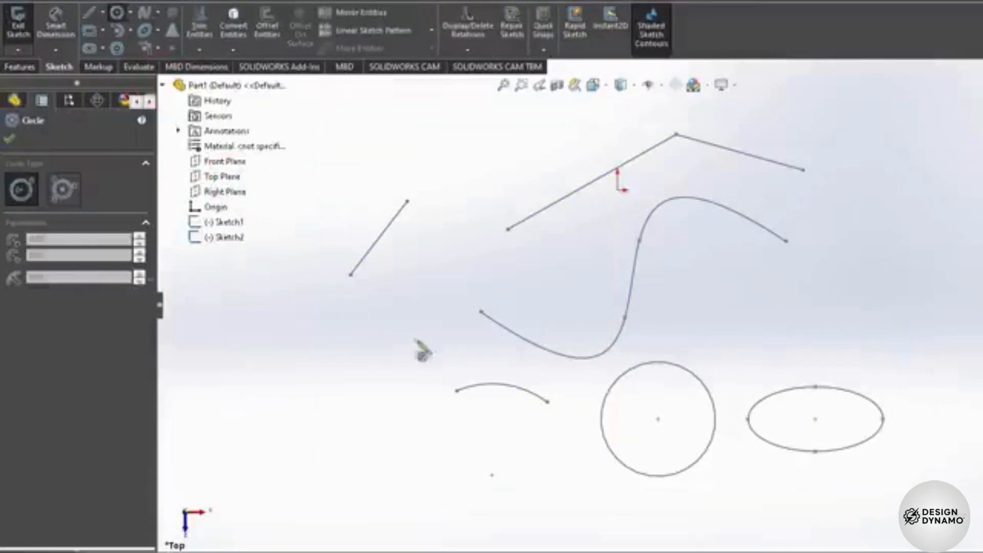
click(320, 407)
click(391, 353)
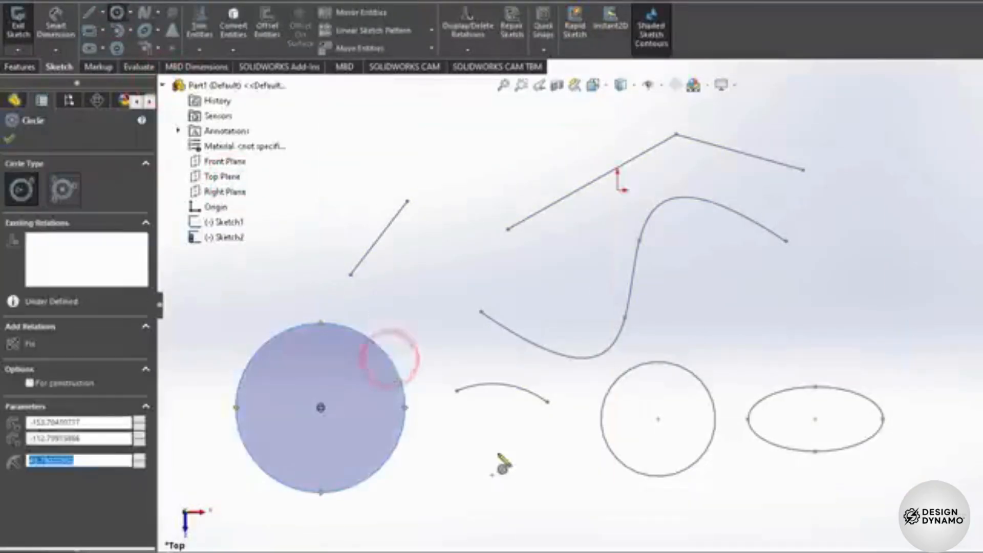
key(ctrl+b)
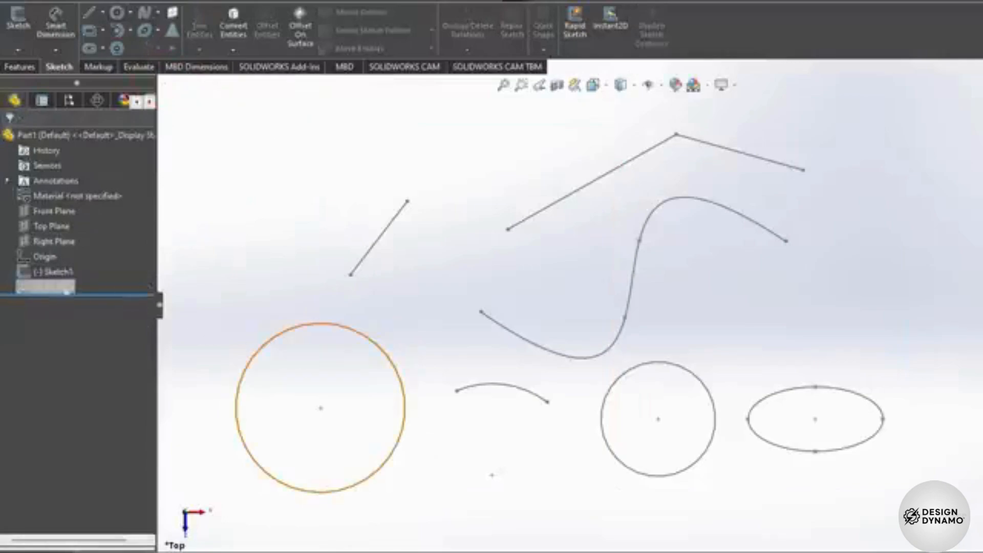
Reopen Sketch1 for editing and inspect the properties of the long peak line, its endpoint, two spline points and the circle.
click(59, 275)
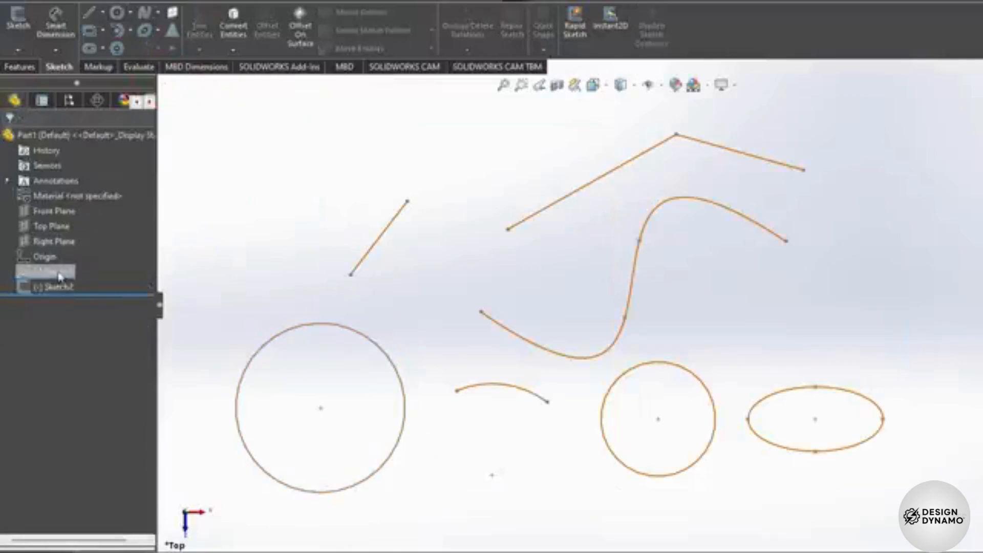
double_click(637, 271)
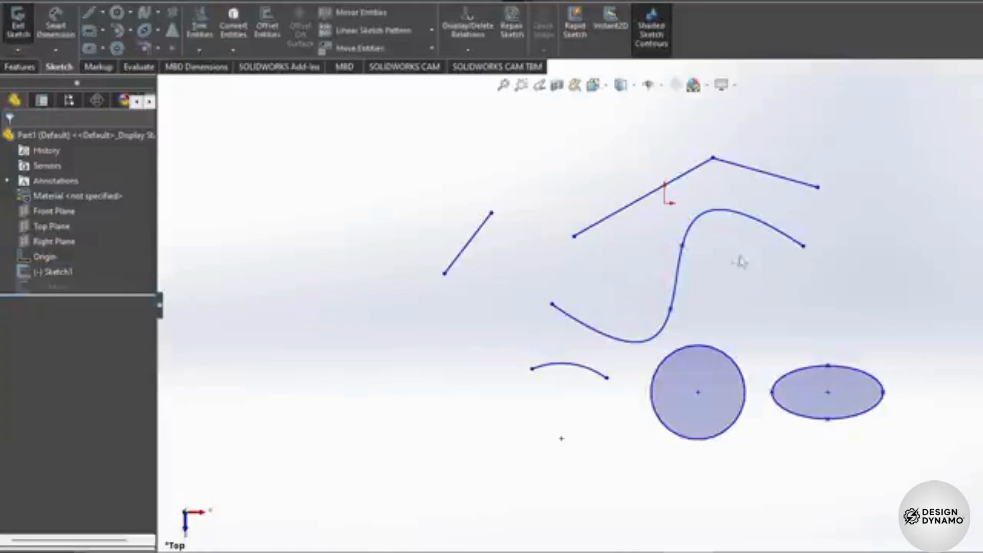
click(574, 237)
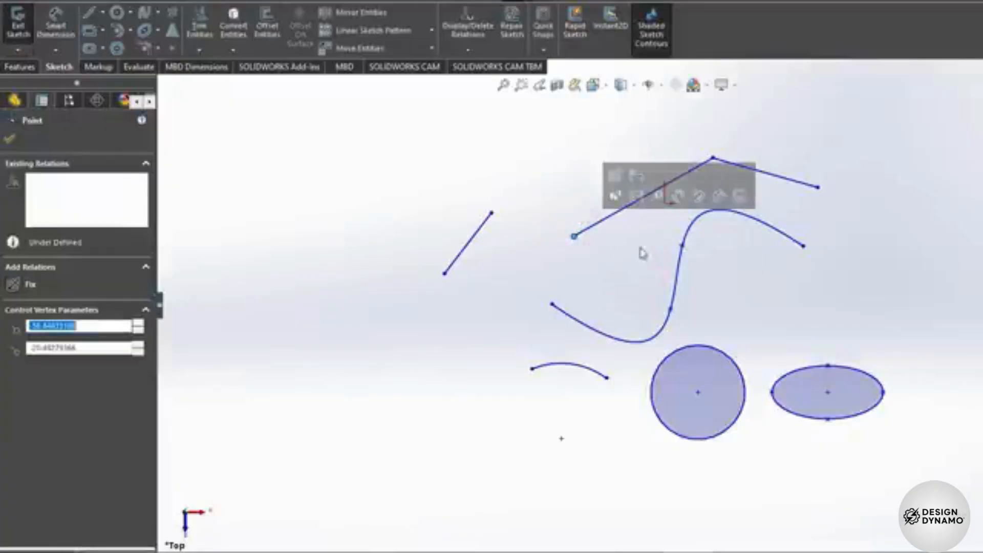
click(682, 246)
click(670, 308)
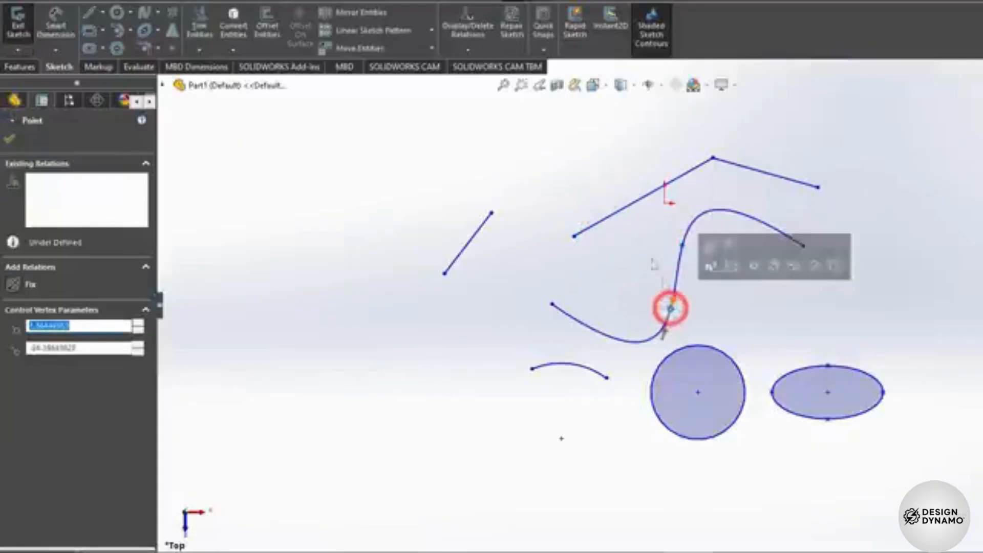
click(627, 212)
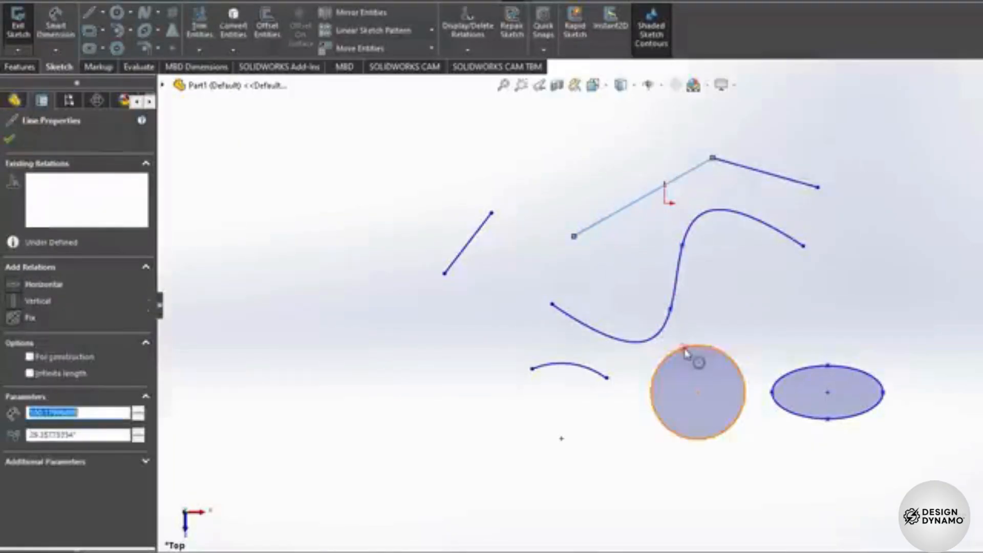
click(686, 353)
Set the long peak line to length 150 mm and angle 10°, and make the separate inclined line vertical.
click(602, 220)
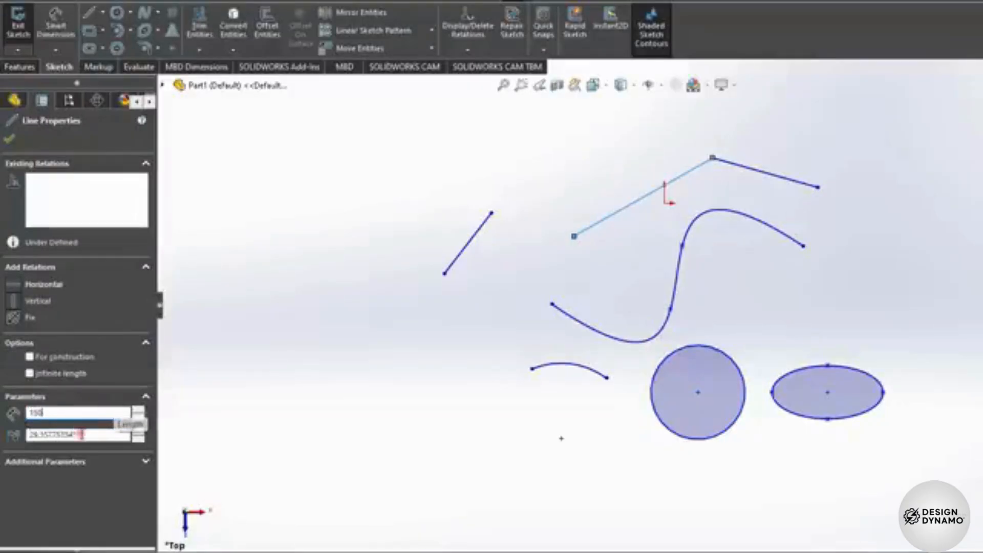
click(82, 435)
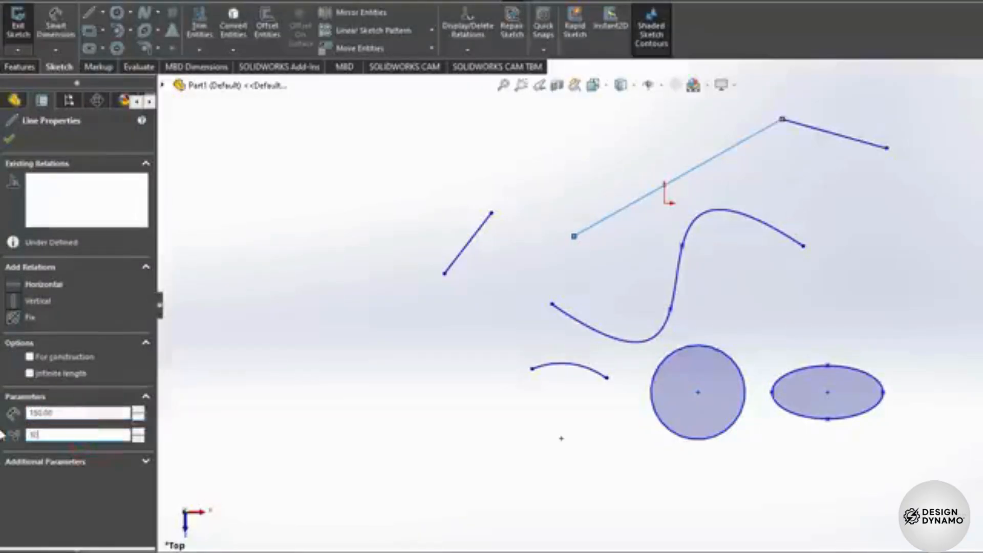
click(66, 412)
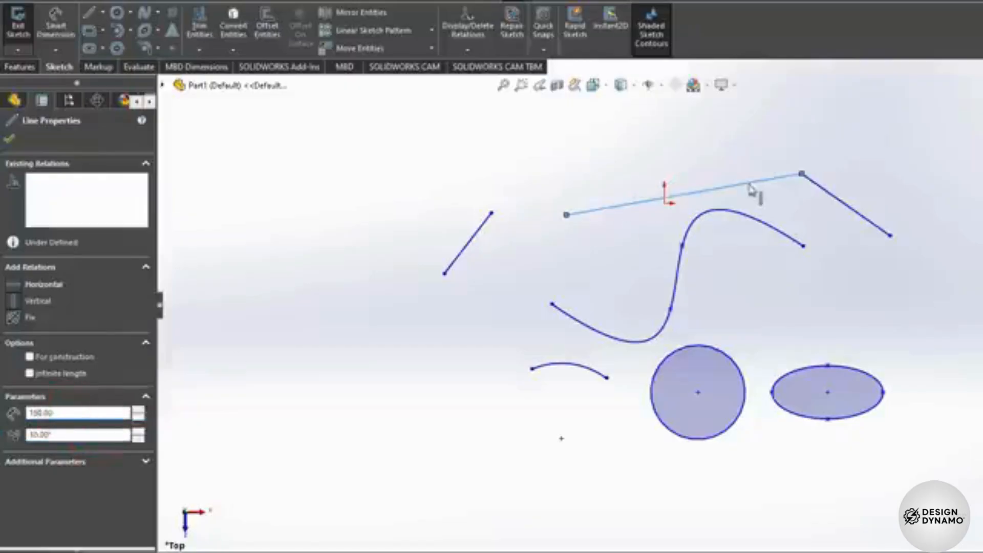
click(743, 406)
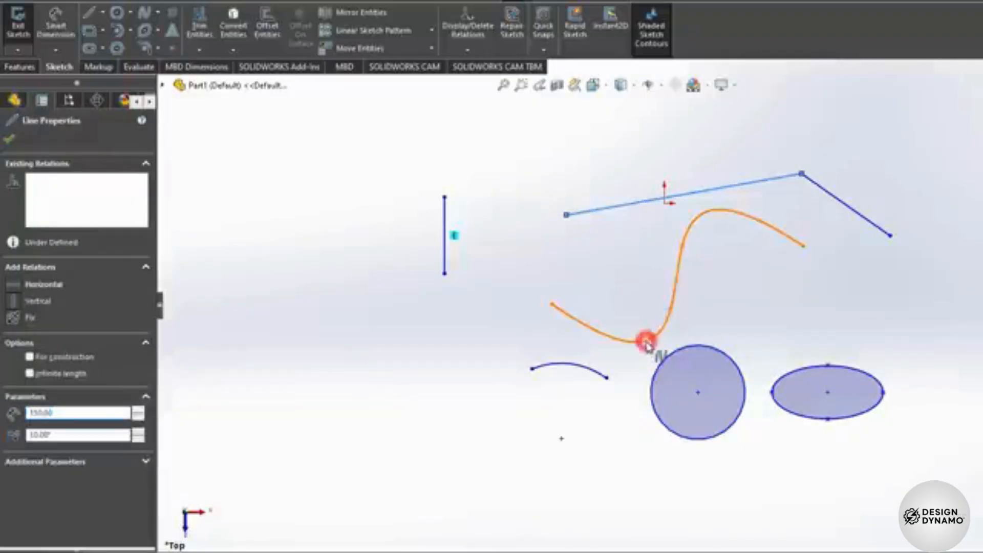
Delete the spline, restore it, and move it down and left until it sits just above the arc.
click(646, 342)
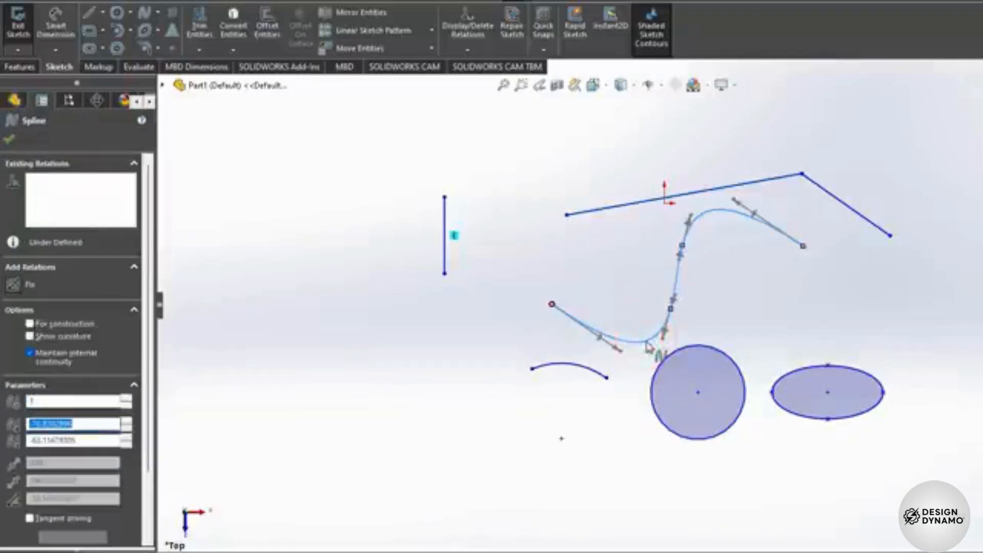
key(Delete)
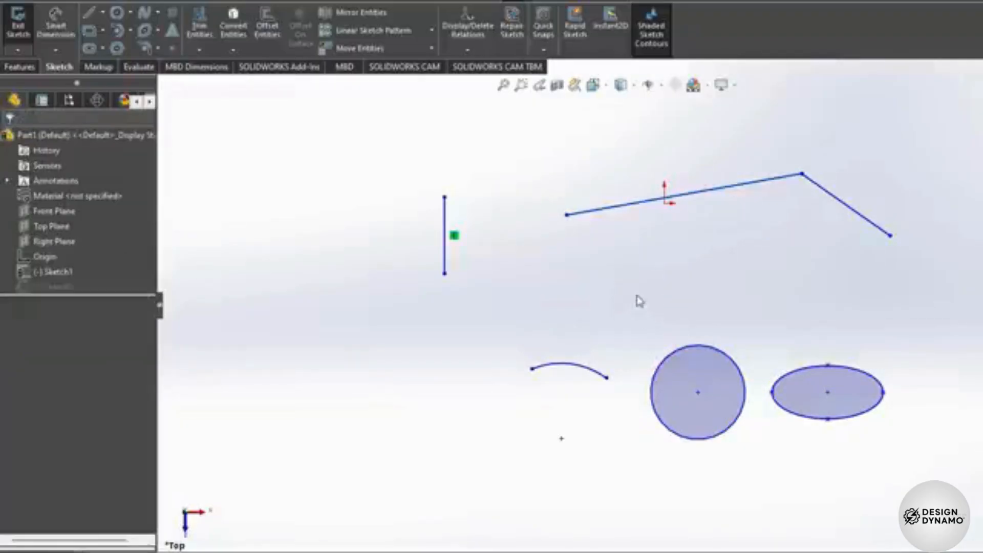
key(ctrl+z)
click(779, 301)
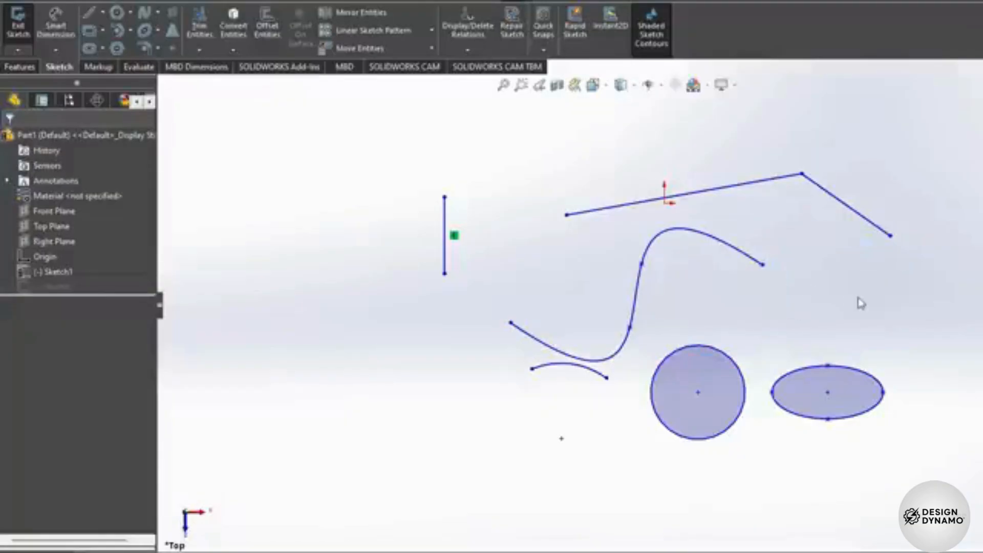
Delete the spline and the long peak line, and undo both deletions.
click(634, 291)
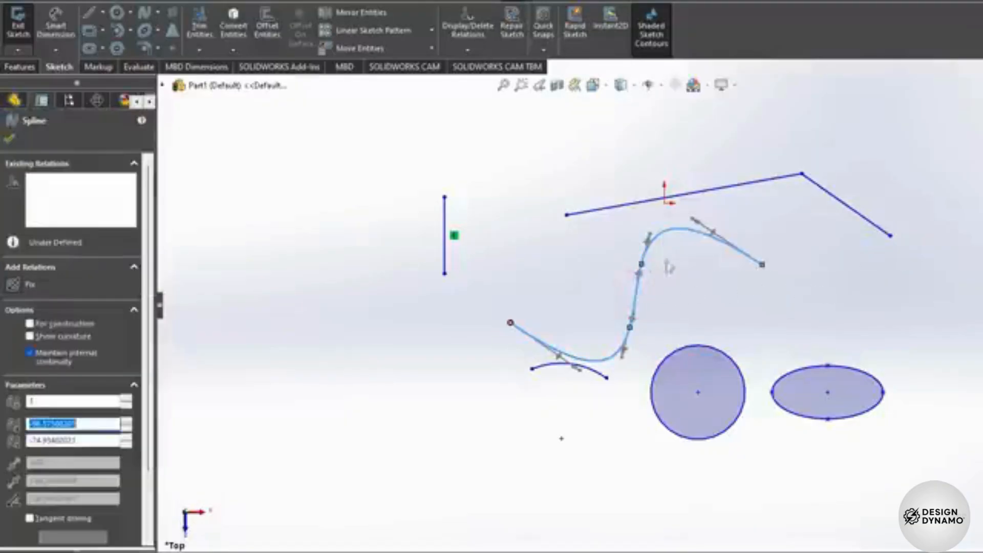
key(Delete)
click(654, 199)
key(Delete)
key(ctrl+z)
key(ctrl+z)
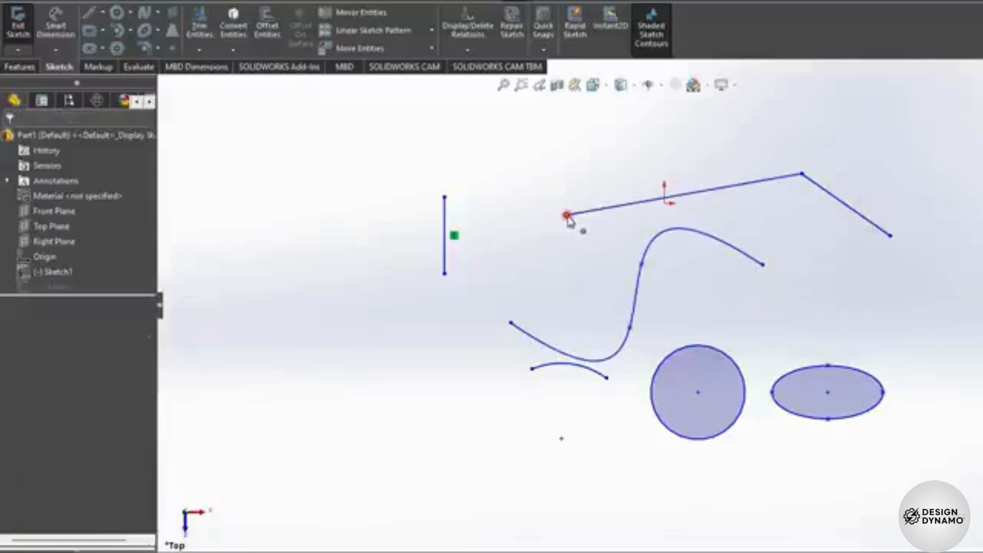
Stretch and shift the long peak line slightly, and shrink the circle to about 44 mm in diameter.
mouse_move(567, 216)
mouse_down()
mouse_move(515, 156)
mouse_move(471, 224)
mouse_move(561, 214)
mouse_up()
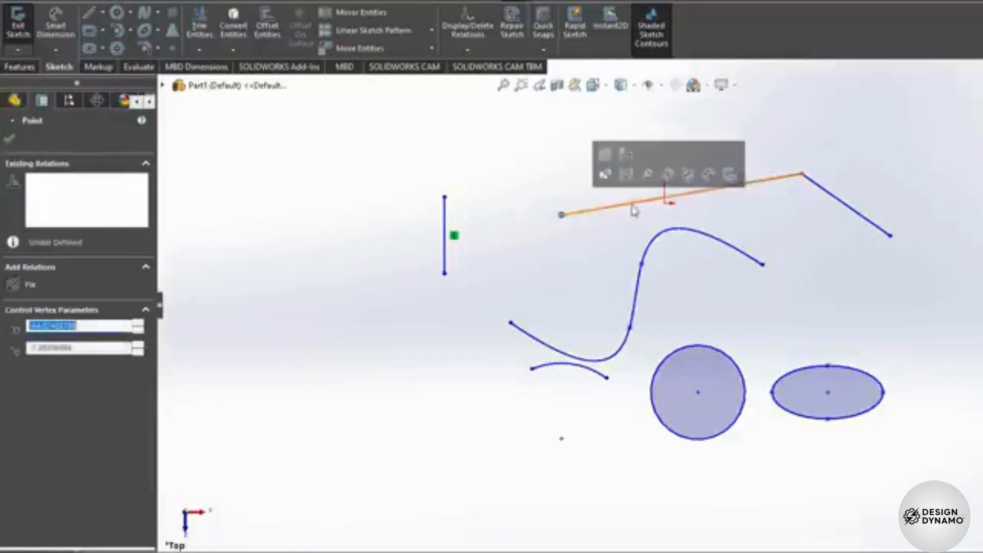
mouse_move(633, 209)
mouse_down()
mouse_move(631, 140)
mouse_move(592, 92)
mouse_move(757, 318)
mouse_move(711, 182)
mouse_up()
mouse_move(733, 361)
mouse_down()
mouse_move(818, 315)
mouse_move(722, 368)
mouse_move(732, 379)
mouse_up()
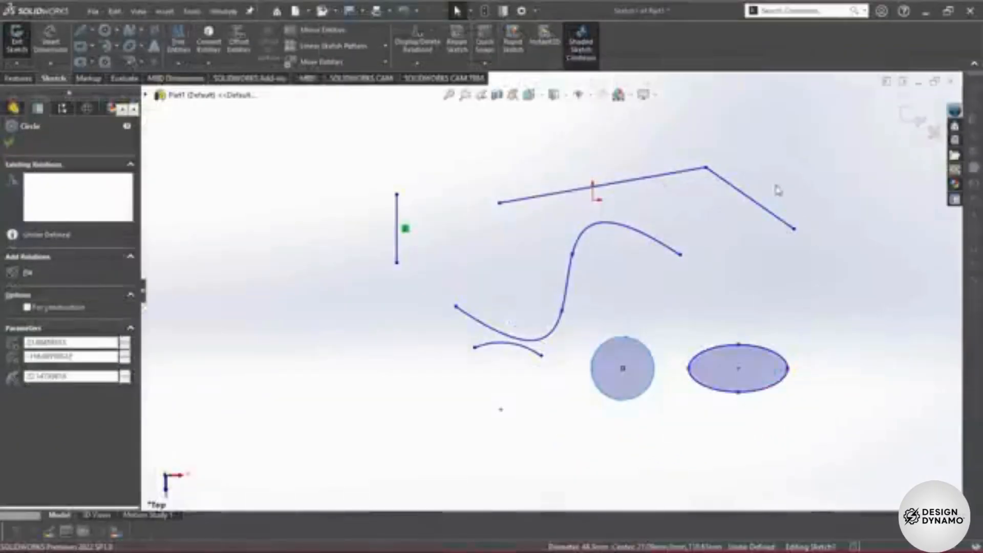
Apply a horizontal relation to the shorter peak line, undo it and select the line again.
click(767, 209)
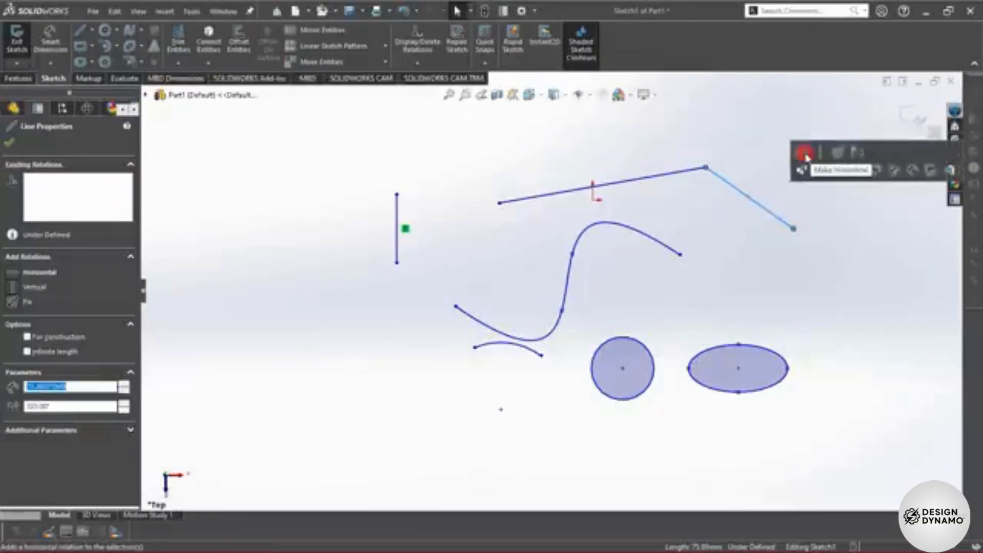
click(812, 156)
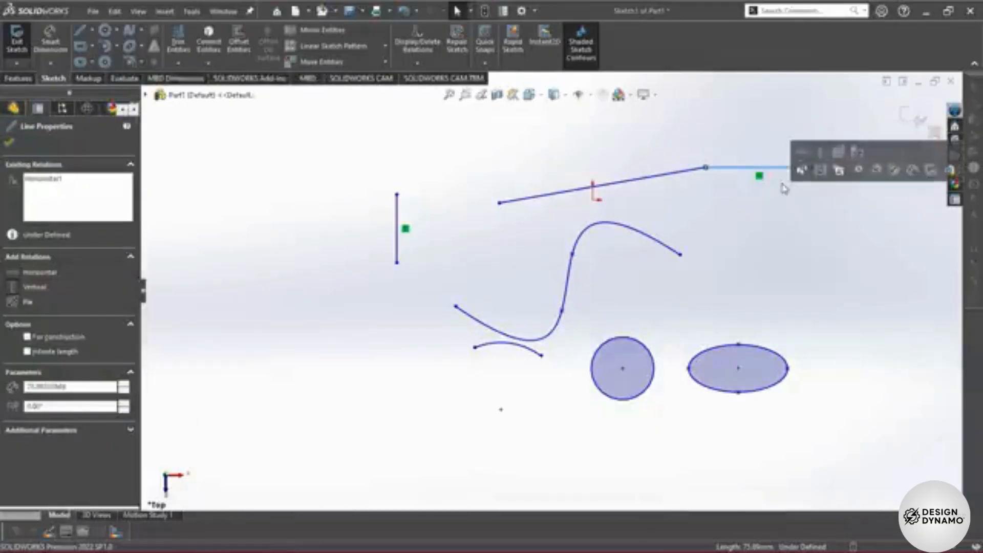
key(ctrl+z)
click(833, 179)
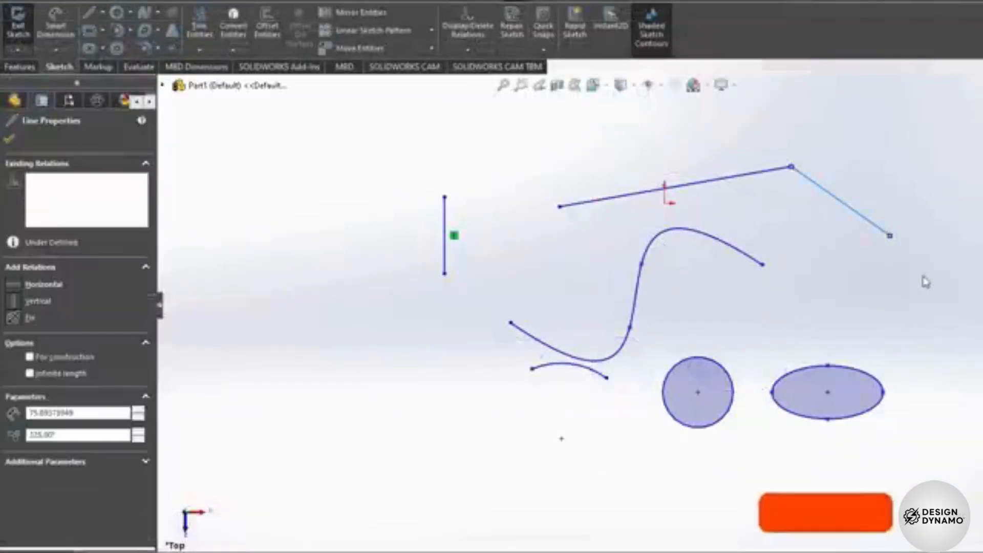
Add a 60 mm horizontal Smart Dimension between the circle's center and the nearest point of the ellipse.
click(56, 26)
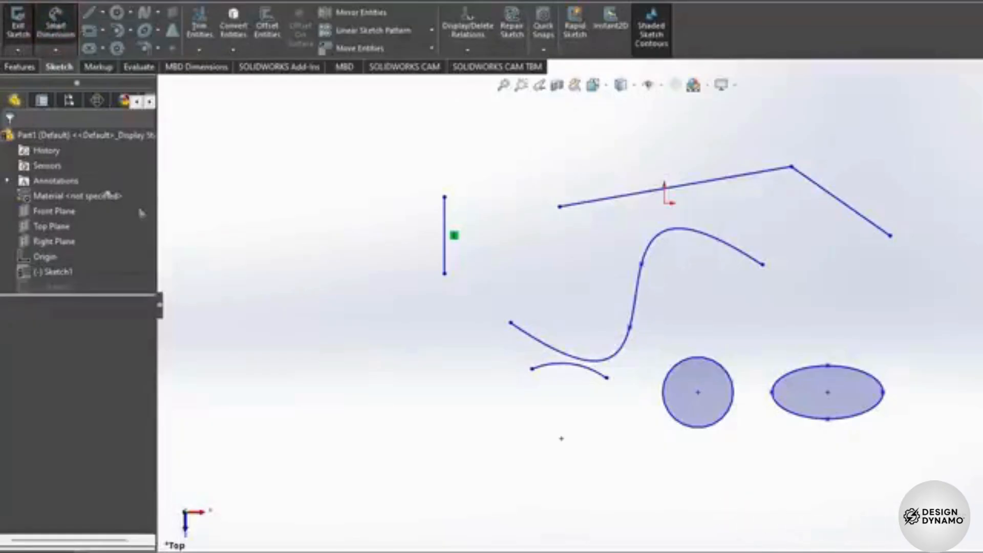
click(698, 392)
click(771, 393)
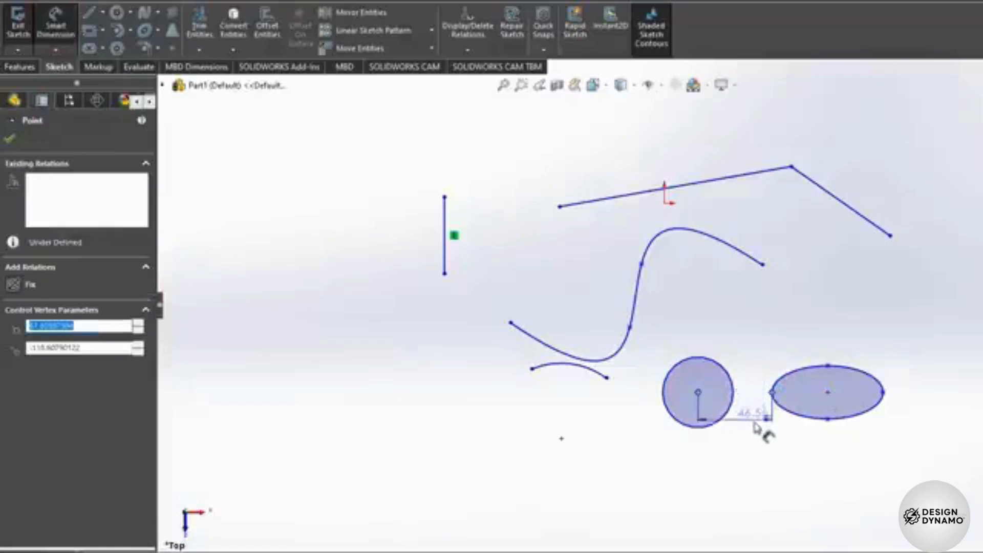
click(753, 424)
drag(759, 392, 787, 257)
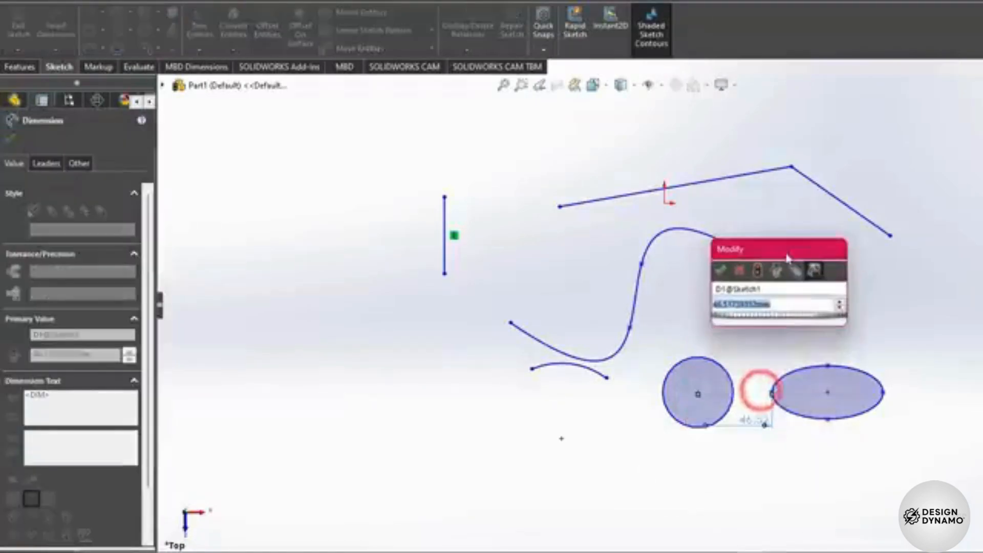
text(60)
key(Return)
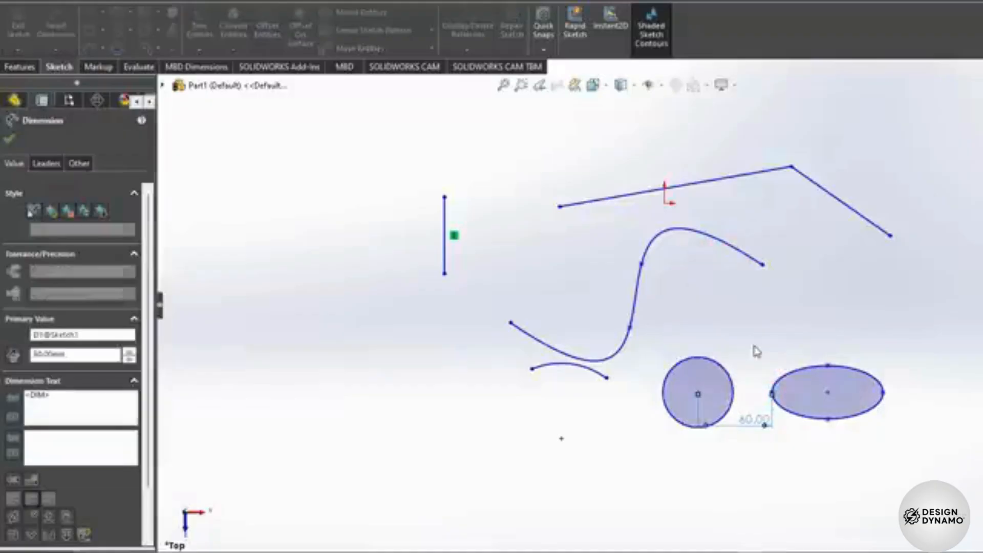
Add a 40 mm vertical Smart Dimension between the ellipse's center and its lowest point.
click(845, 367)
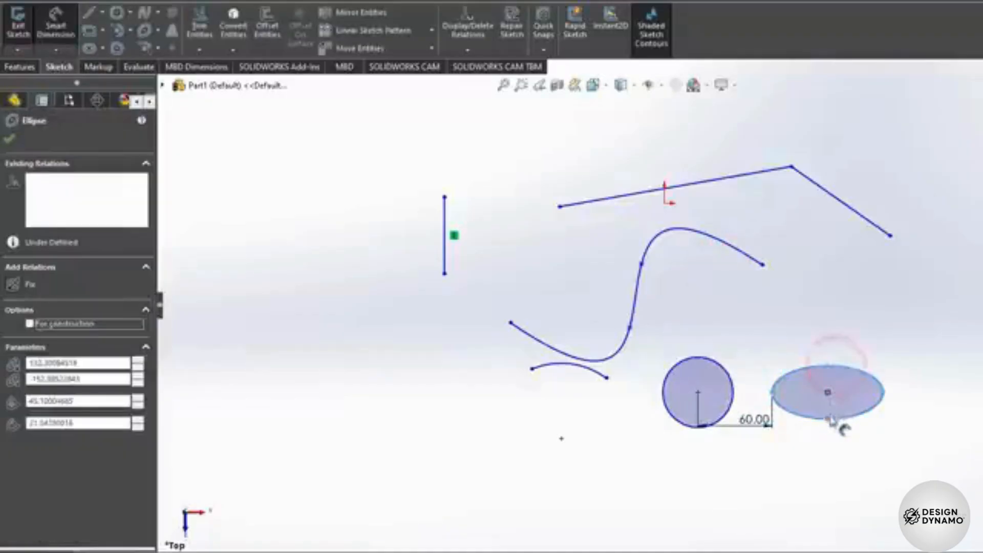
click(828, 418)
click(848, 391)
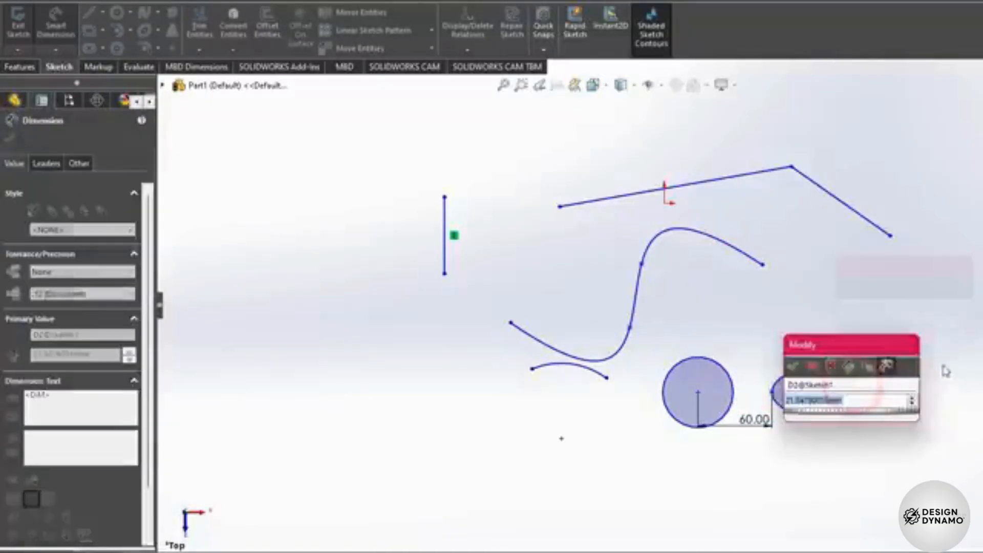
text(40)
key(Return)
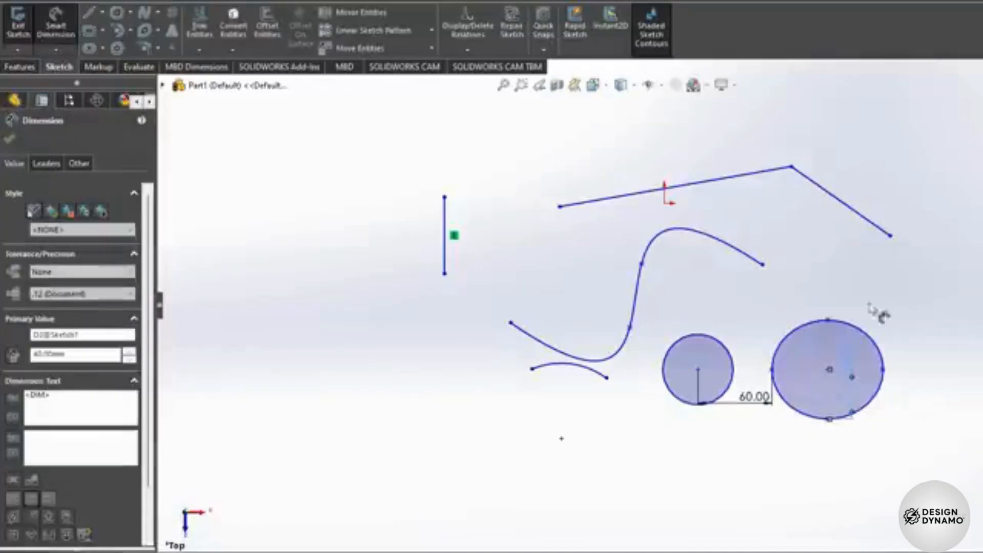
Try dragging the ellipse across the sketch to test how its dimensions constrain it.
click(876, 394)
click(920, 346)
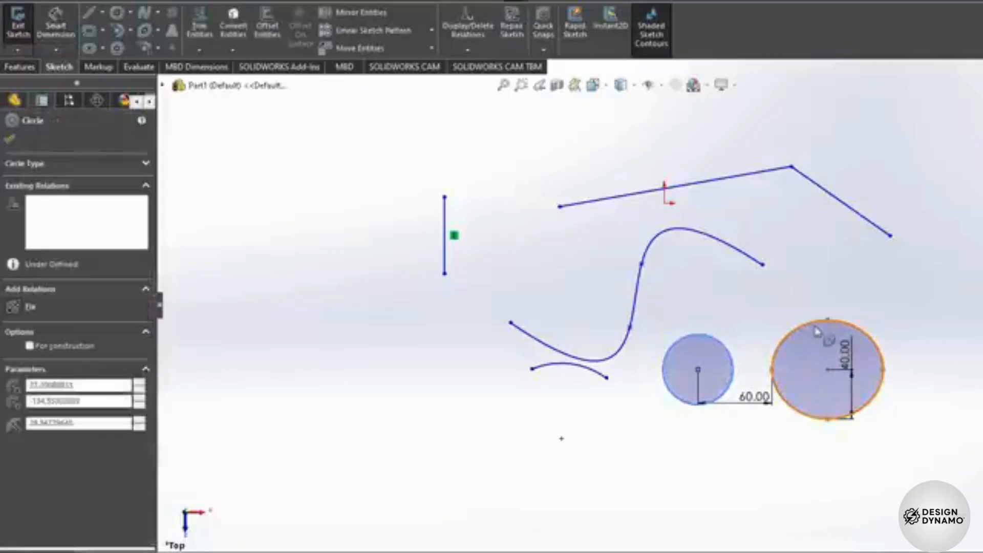
click(809, 326)
click(804, 325)
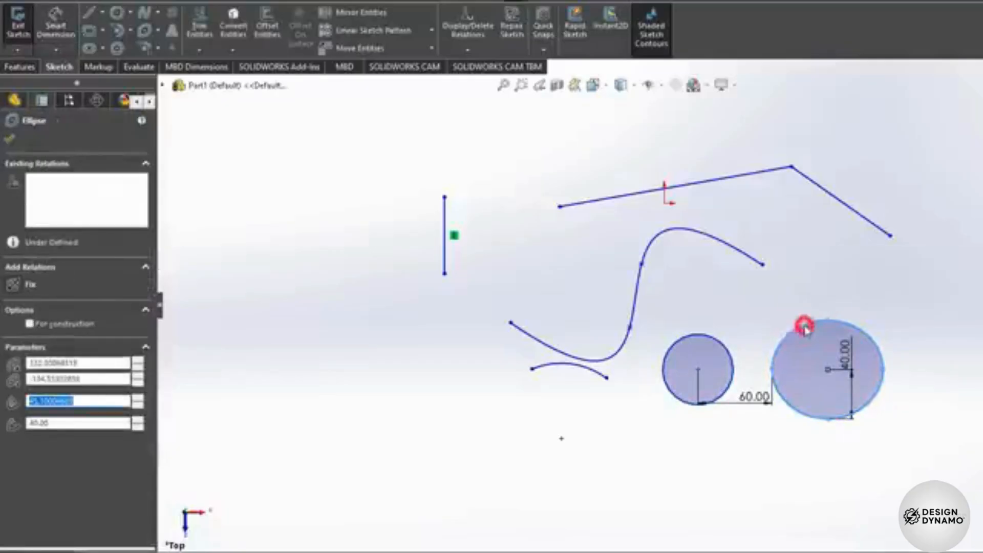
drag(804, 327, 577, 335)
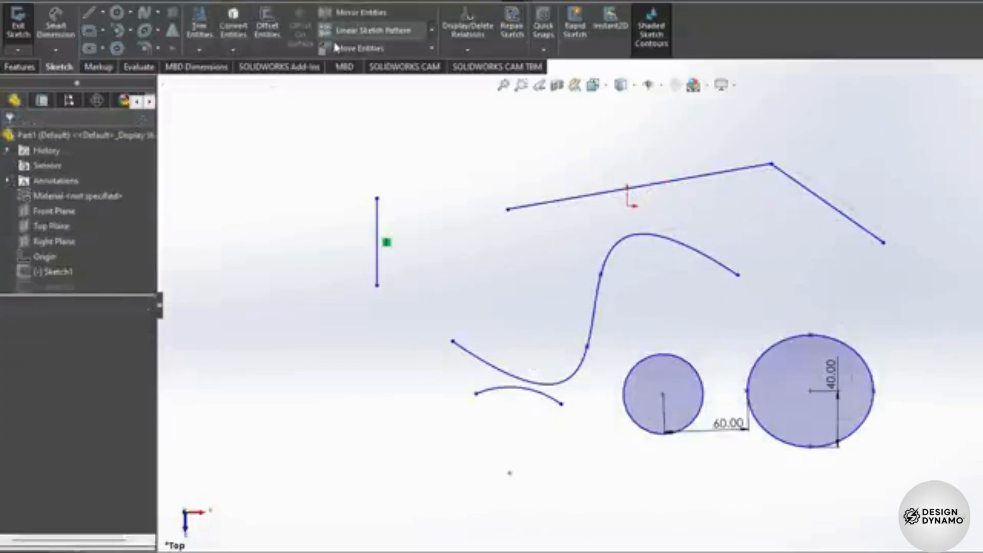
Move the vertical line slightly toward the peak lines with Move Entities, using From/To points.
click(378, 231)
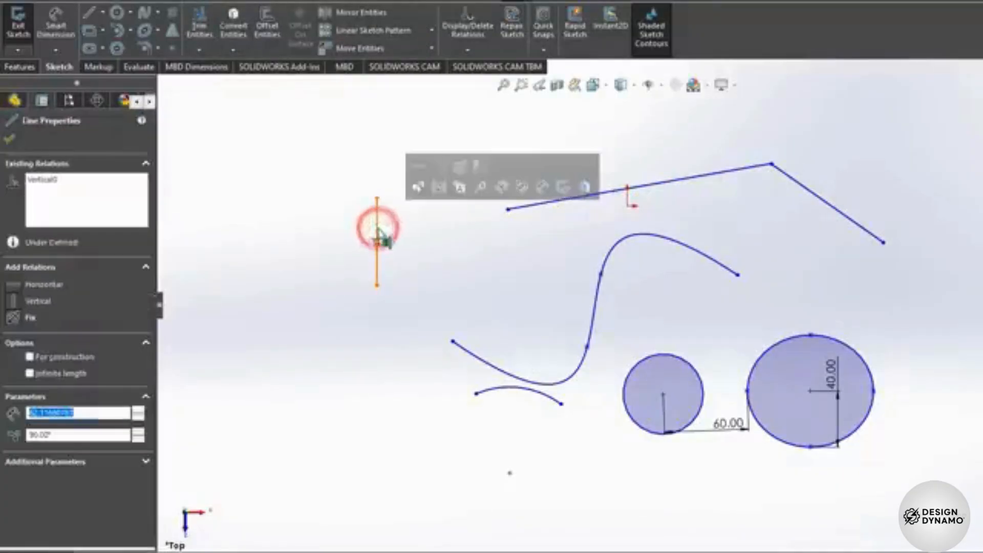
click(379, 52)
click(376, 250)
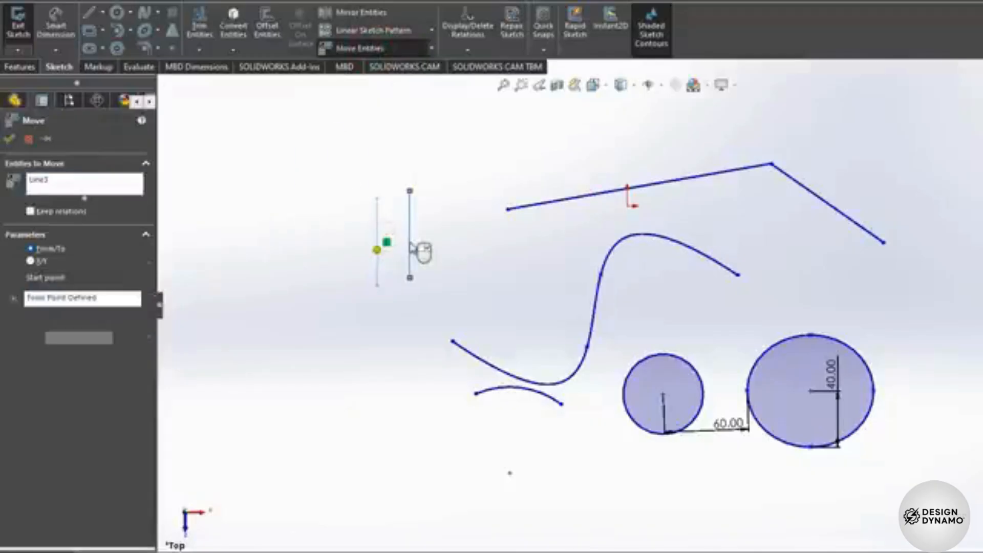
click(409, 249)
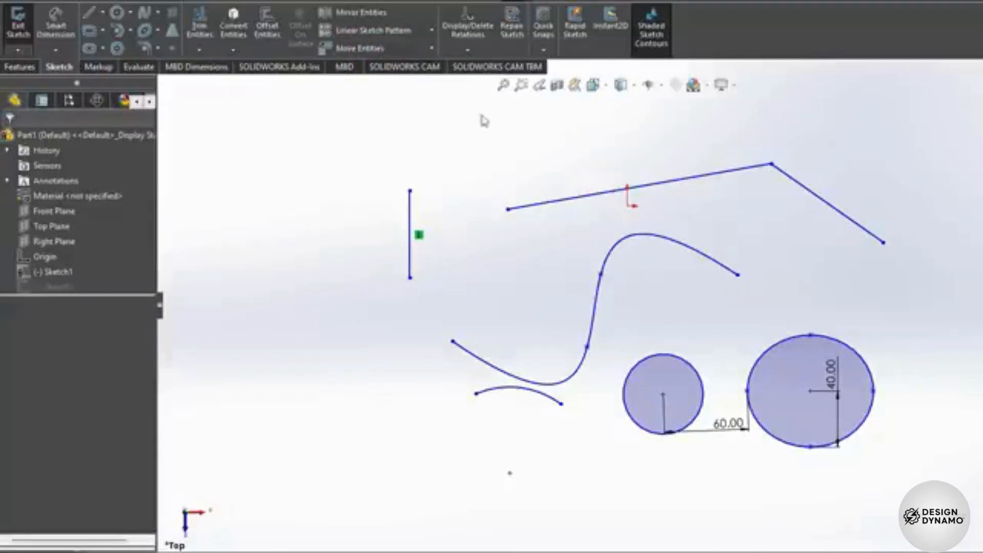
Rotate the vertical line, both peak lines and the spline about the spline's upper interior point with Rotate Entities.
mouse_move(374, 100)
mouse_down()
mouse_move(870, 272)
mouse_move(927, 318)
mouse_up()
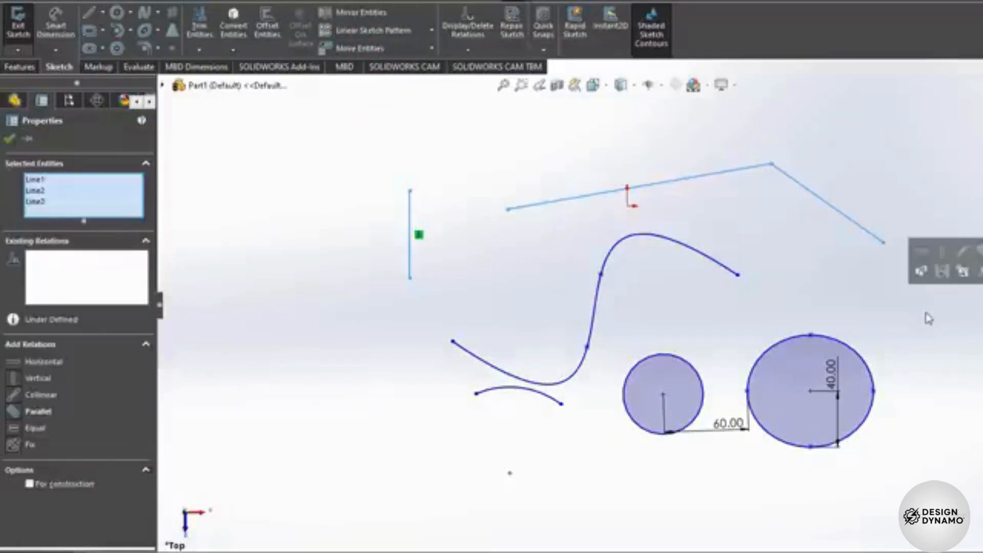
click(769, 238)
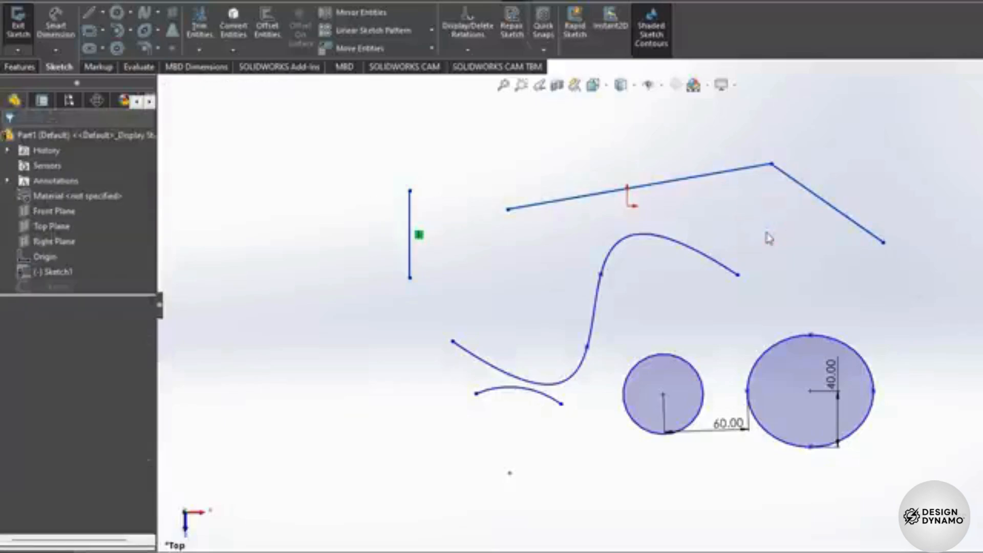
click(410, 219)
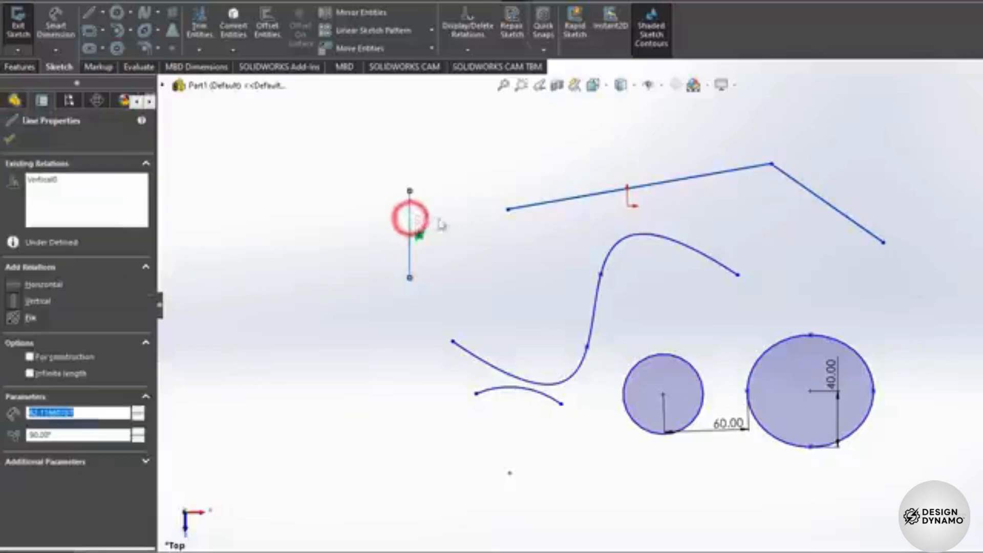
ctrl+click(599, 193)
ctrl+click(815, 195)
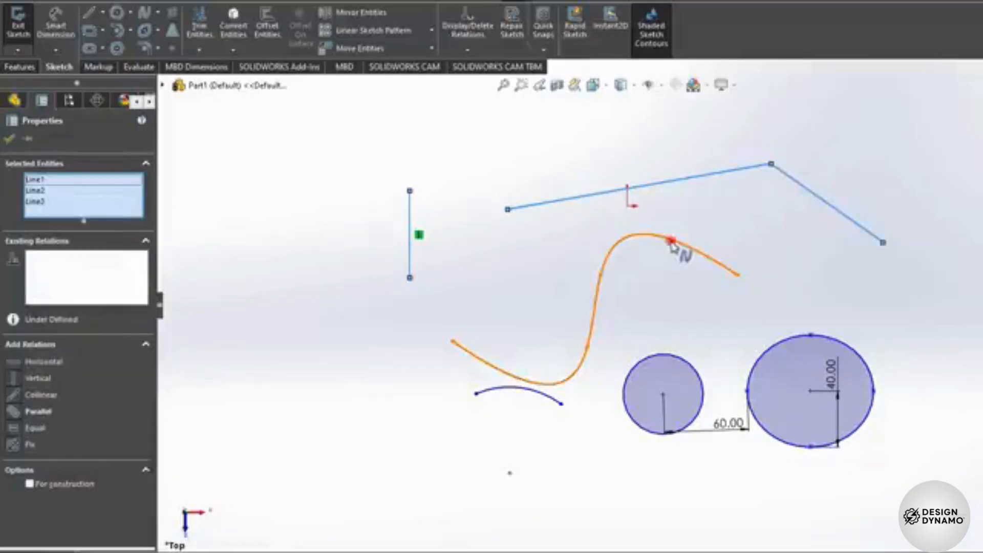
ctrl+click(673, 247)
click(431, 47)
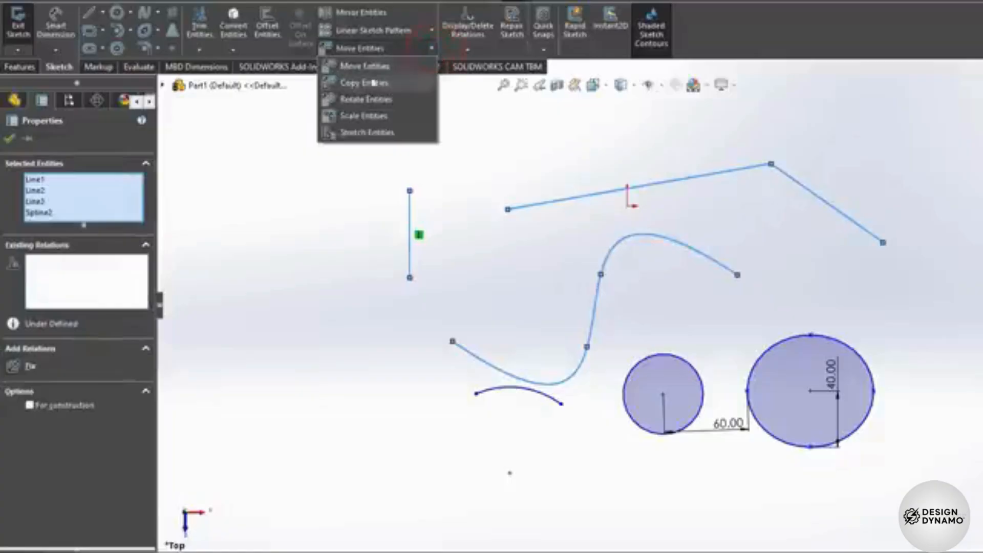
click(372, 103)
click(69, 296)
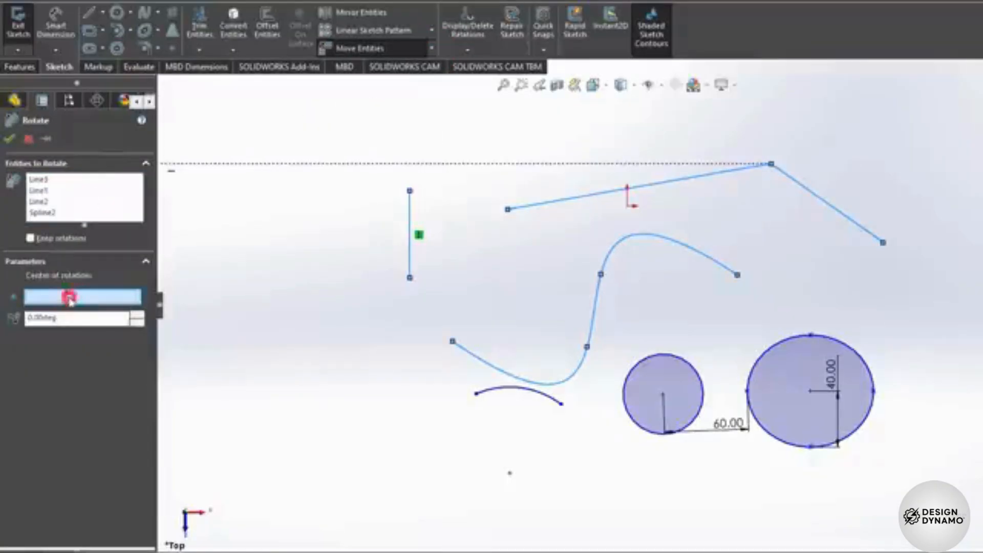
click(600, 274)
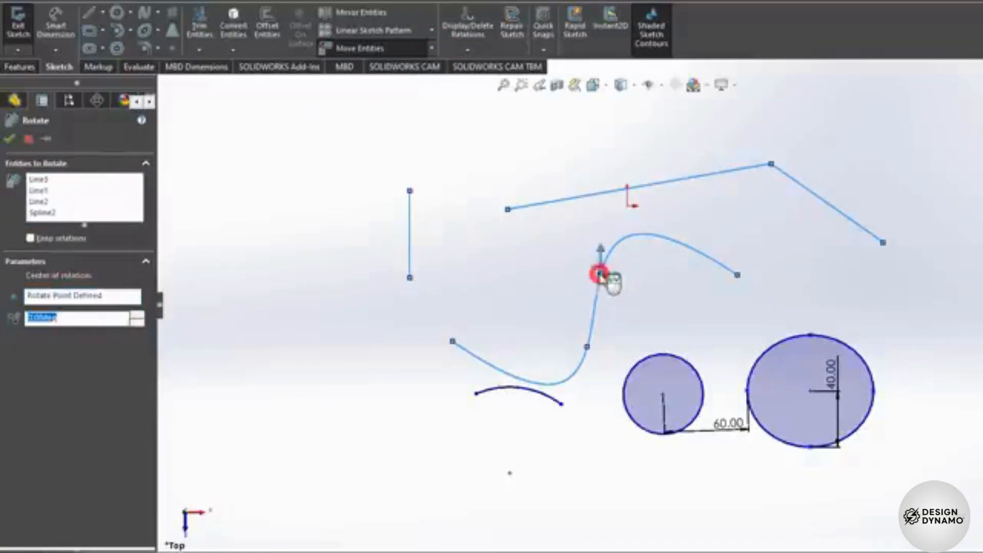
mouse_move(619, 278)
mouse_down()
mouse_move(610, 303)
mouse_move(553, 293)
mouse_move(551, 267)
mouse_move(574, 233)
mouse_move(621, 222)
mouse_move(575, 180)
mouse_move(567, 155)
mouse_move(606, 115)
mouse_move(697, 123)
mouse_move(746, 140)
mouse_move(899, 272)
mouse_up()
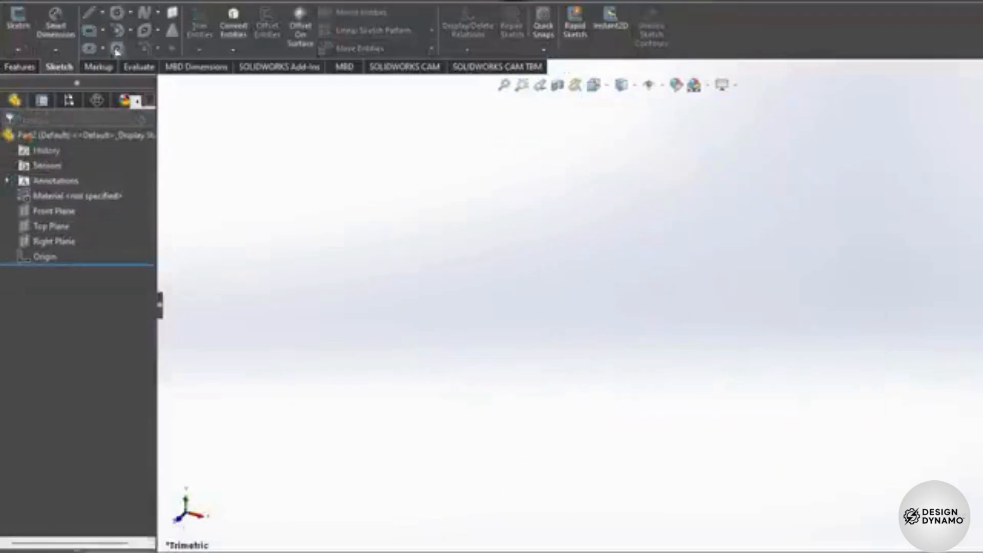
Start a 3D sketch and examine the drawn lines and five-sided outline from several angles against the Top Plane.
click(17, 50)
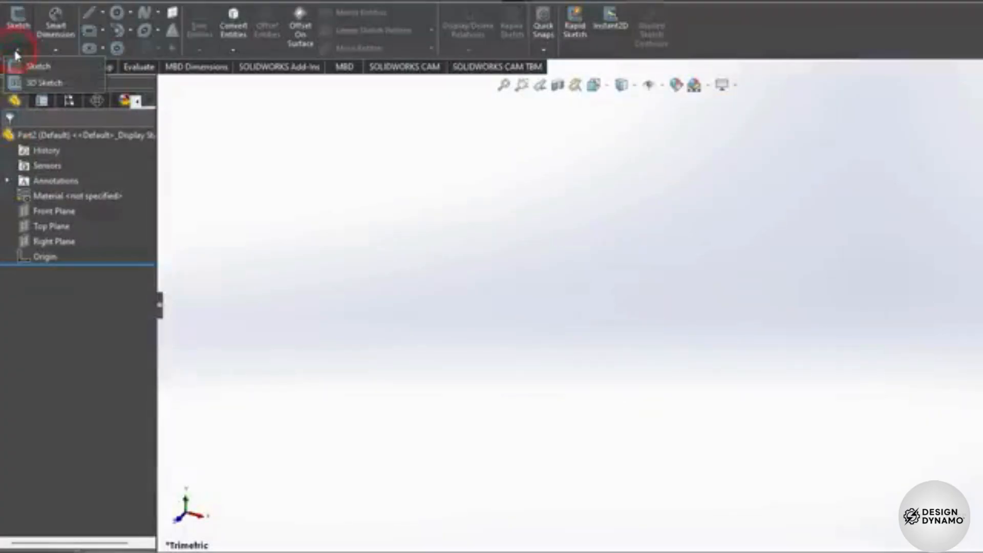
click(46, 83)
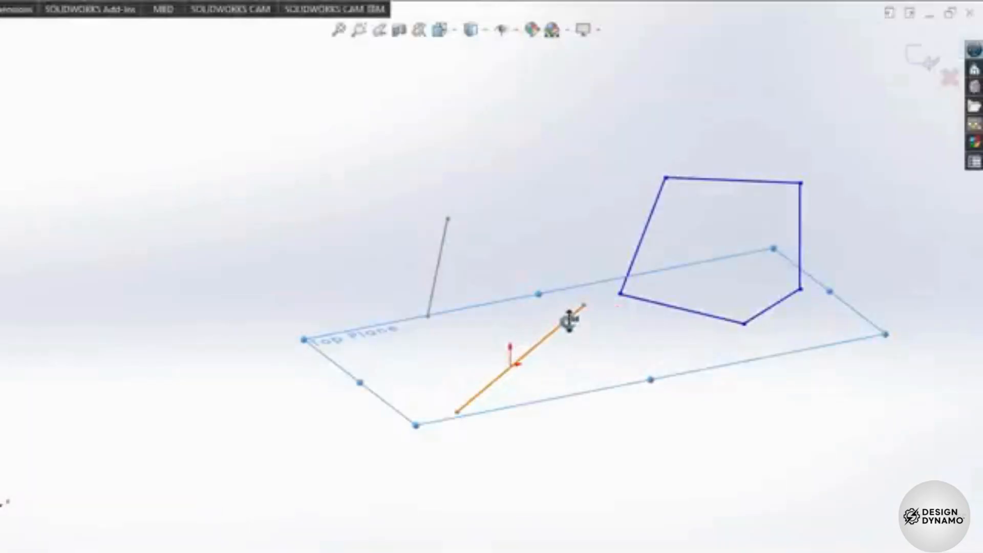
mouse_move(796, 451)
mouse_down()
mouse_move(813, 375)
mouse_move(789, 366)
mouse_move(720, 398)
mouse_move(435, 231)
mouse_up()
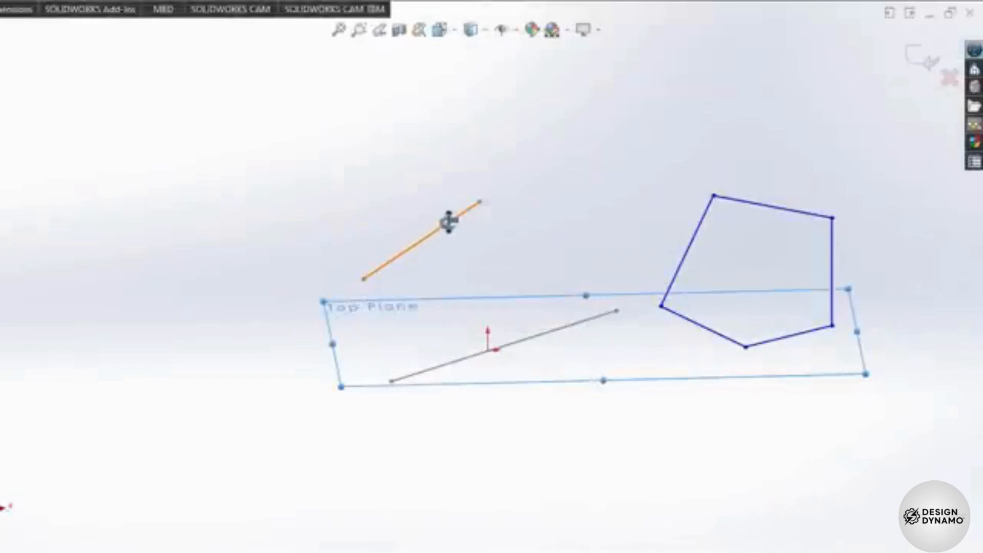
mouse_move(532, 444)
mouse_down()
mouse_move(575, 358)
mouse_move(586, 388)
mouse_move(612, 384)
mouse_move(651, 184)
mouse_up()
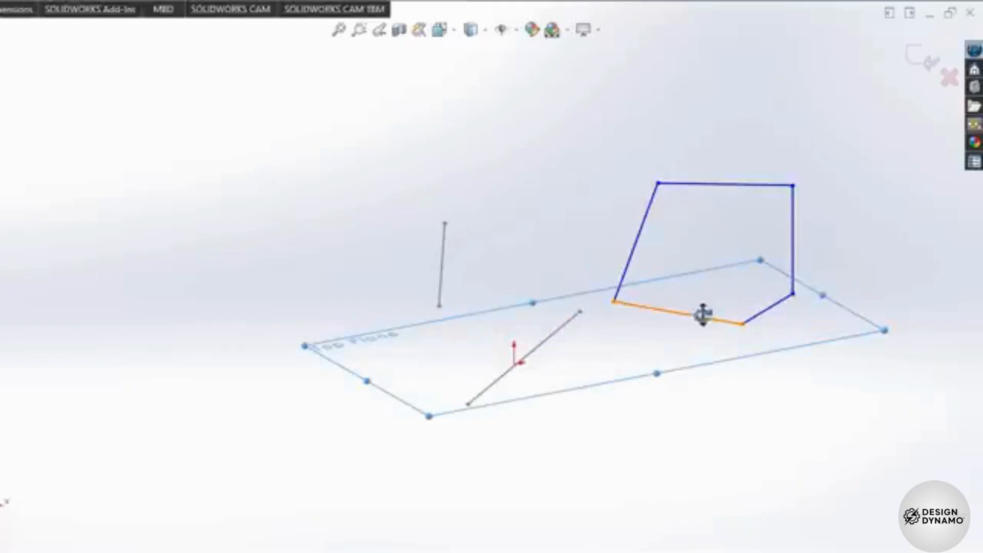
mouse_move(828, 408)
mouse_down()
mouse_move(860, 342)
mouse_move(708, 351)
mouse_move(678, 374)
mouse_move(628, 358)
mouse_move(585, 382)
mouse_move(697, 397)
mouse_up()
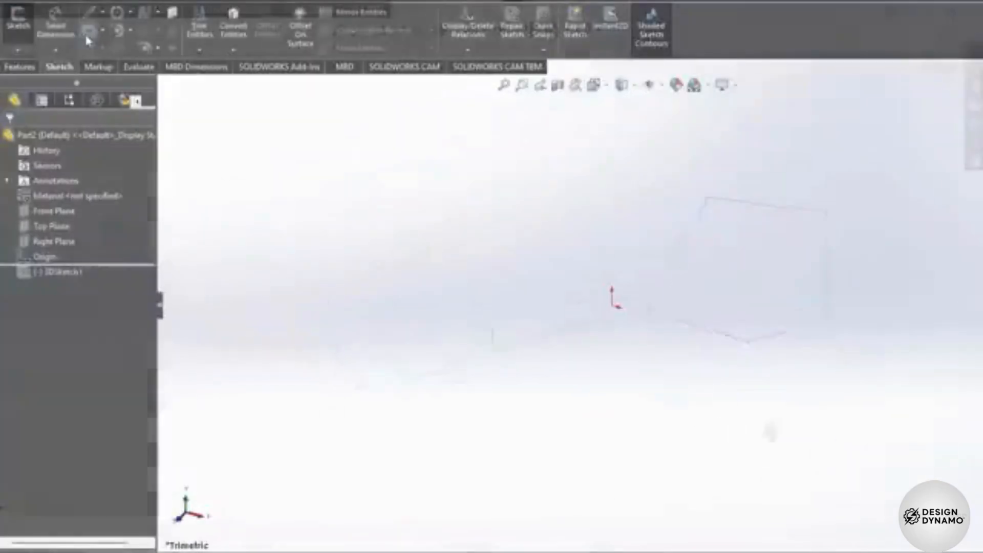
Orient the view normal to the Right Plane and draw a corner rectangle on it across the origin.
click(87, 37)
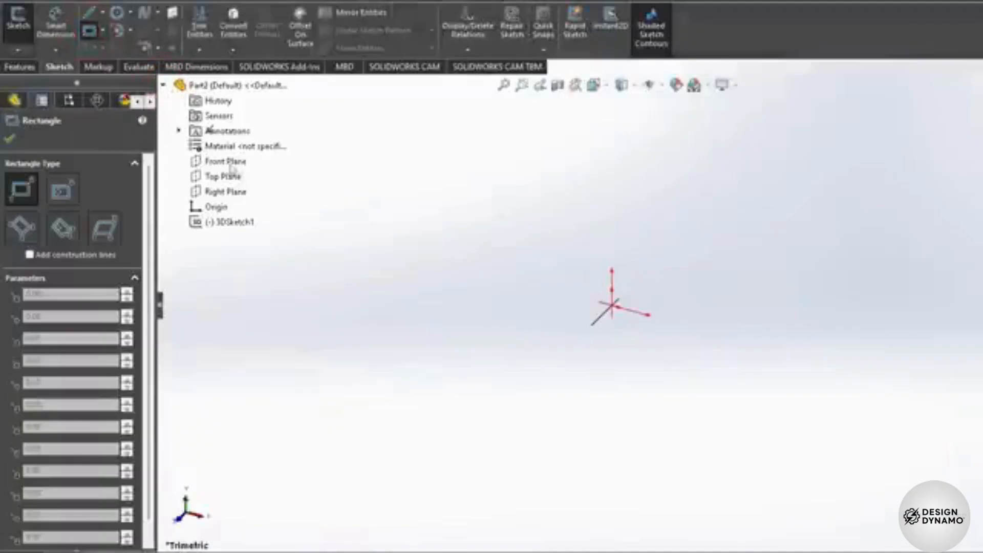
click(224, 162)
click(223, 177)
click(220, 191)
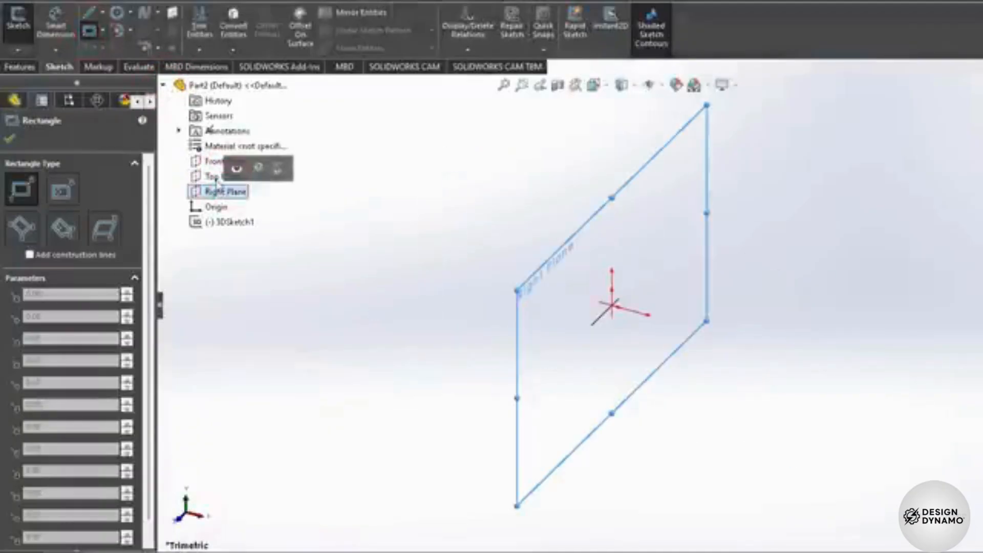
click(277, 168)
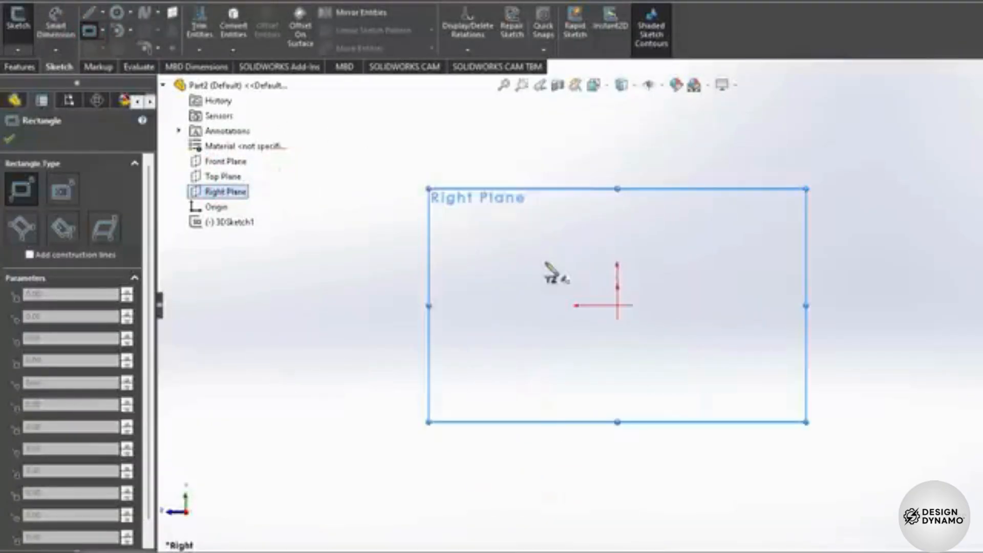
click(545, 261)
click(671, 325)
Orient the view normal to the Front Plane and draw a second corner rectangle beside the first one.
click(237, 165)
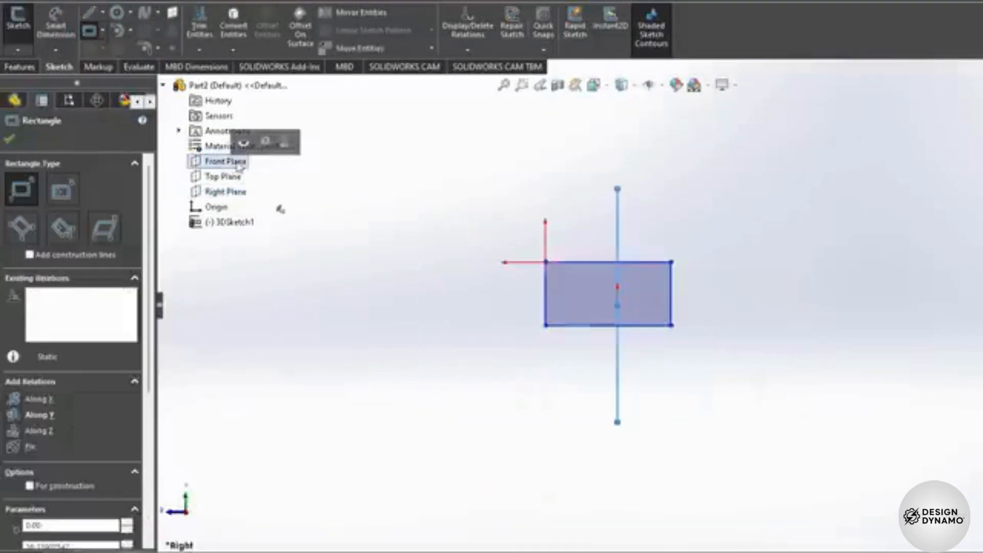
click(285, 142)
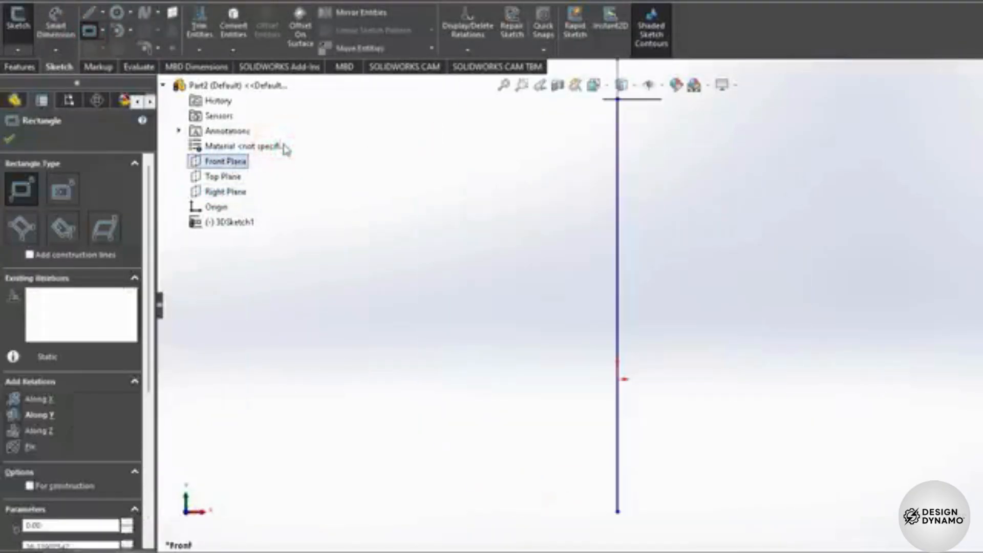
click(671, 272)
click(791, 341)
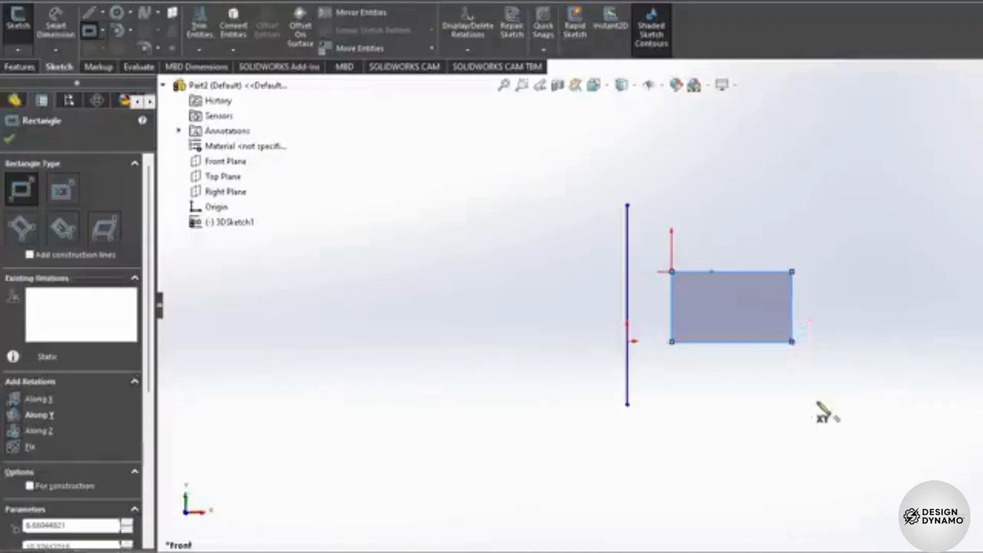
key(Escape)
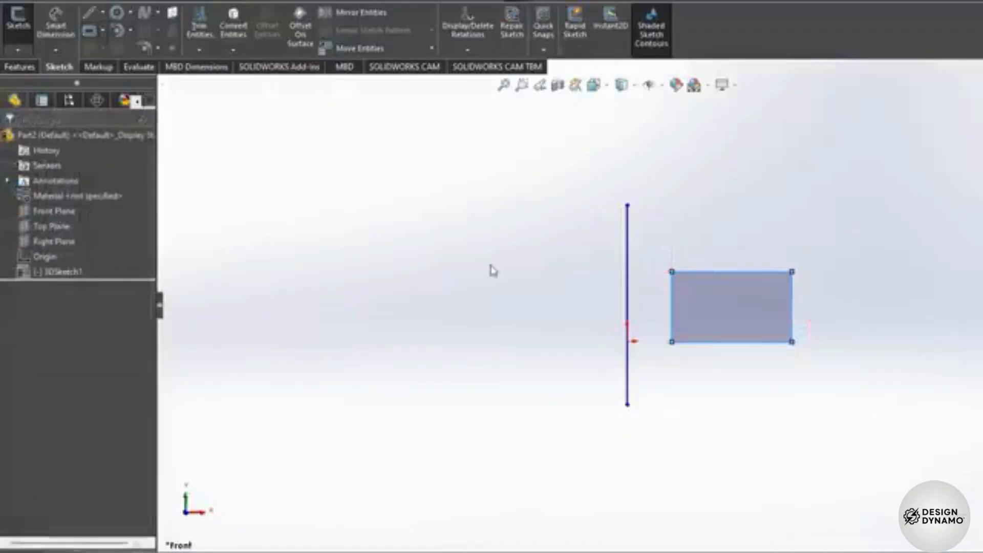
Rotate the view to inspect the two perpendicular rectangles in 3D.
right_click(490, 262)
mouse_move(543, 292)
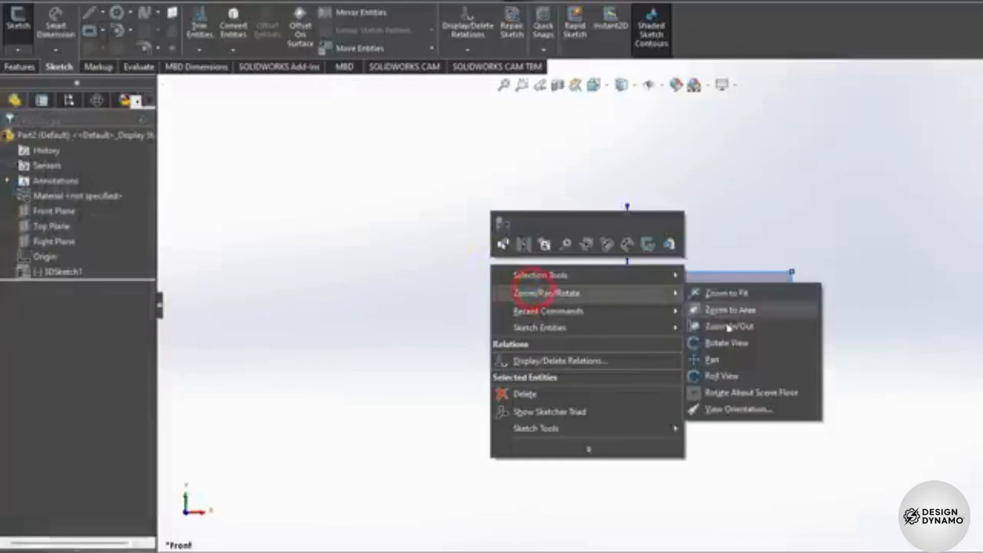
click(737, 344)
mouse_move(850, 329)
mouse_down()
mouse_move(833, 330)
mouse_move(838, 353)
mouse_move(726, 324)
mouse_move(730, 337)
mouse_up()
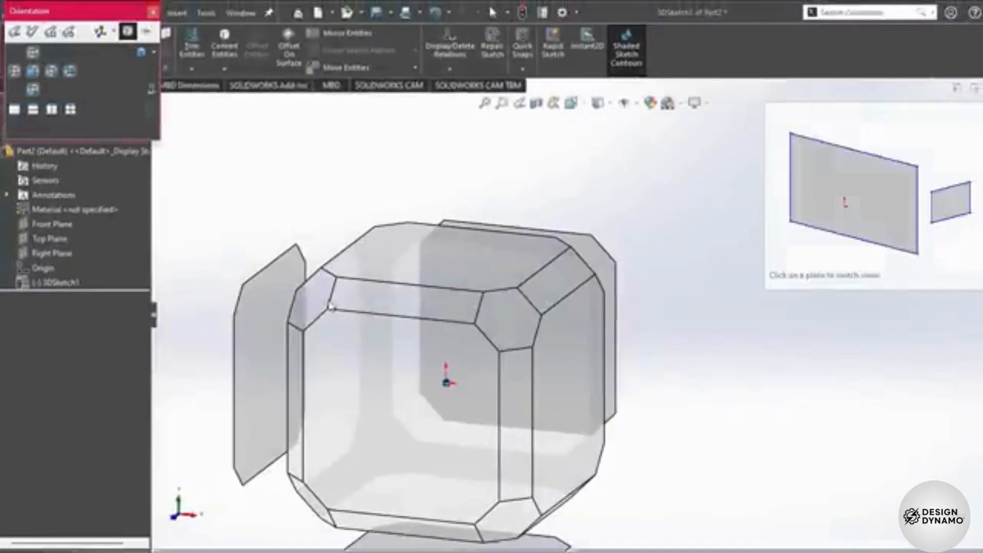
Apply Z-up views and switch the model to the isometric orientation with the view selector cube.
click(314, 313)
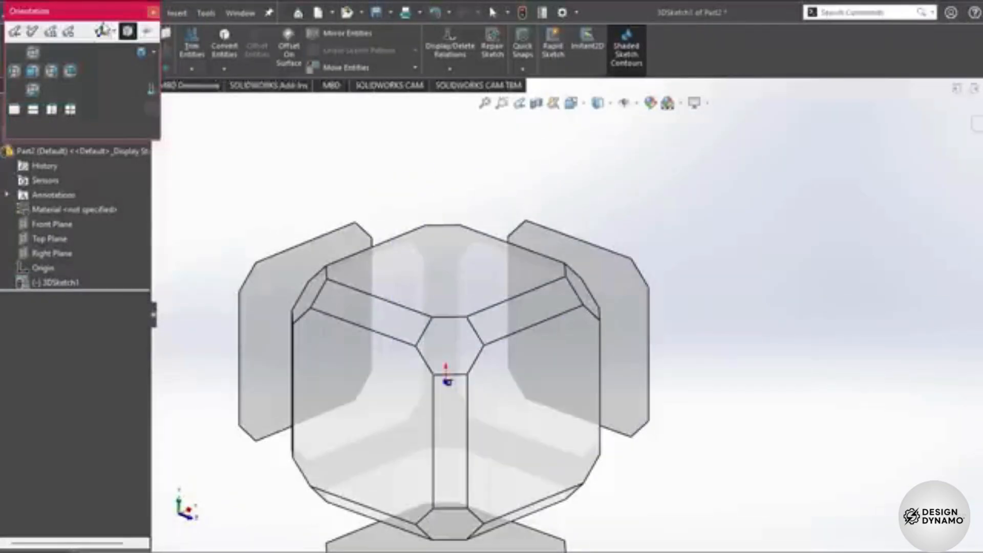
click(115, 32)
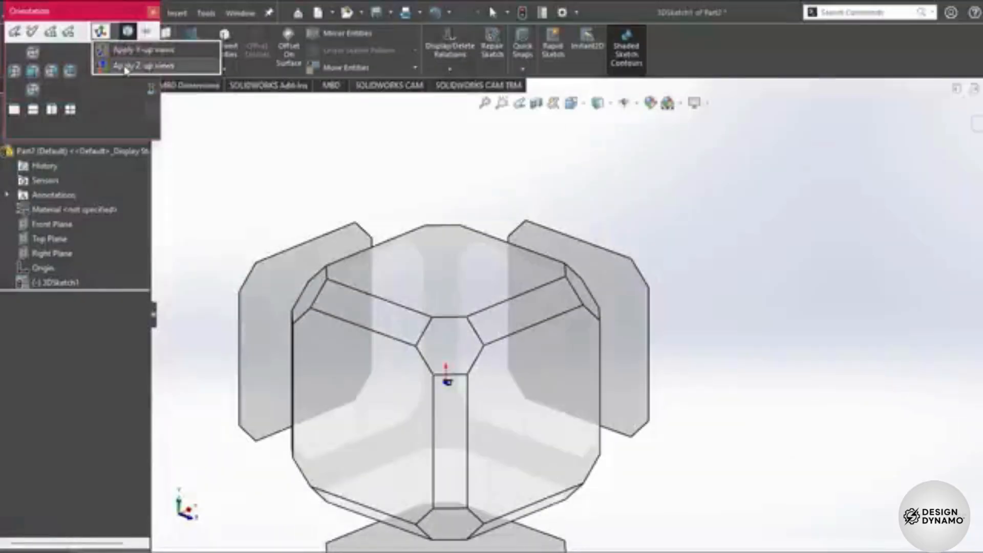
click(126, 66)
click(559, 315)
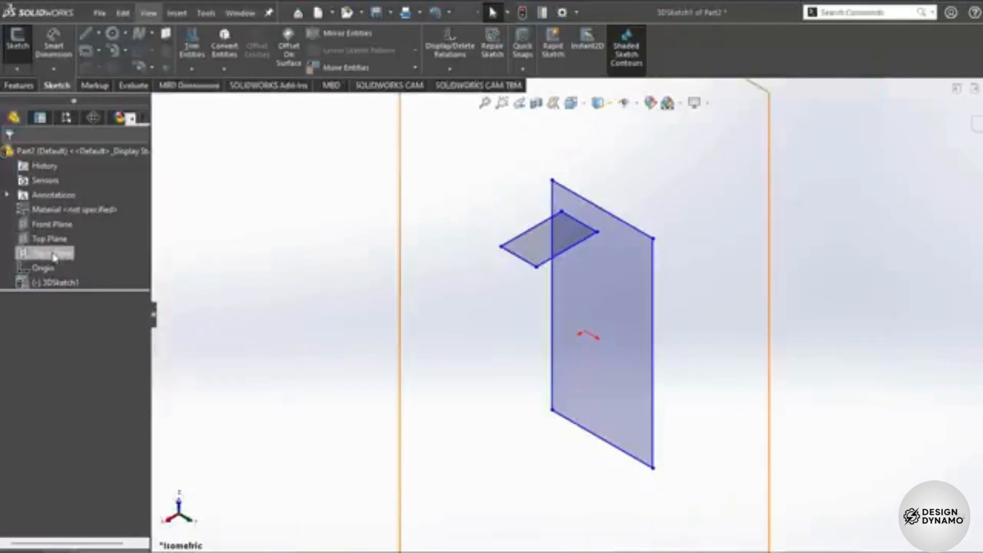
Reopen the 3D sketch and draw three small circles beside the rectangles, one each on the XY, YZ and ZX planes.
click(17, 41)
click(24, 70)
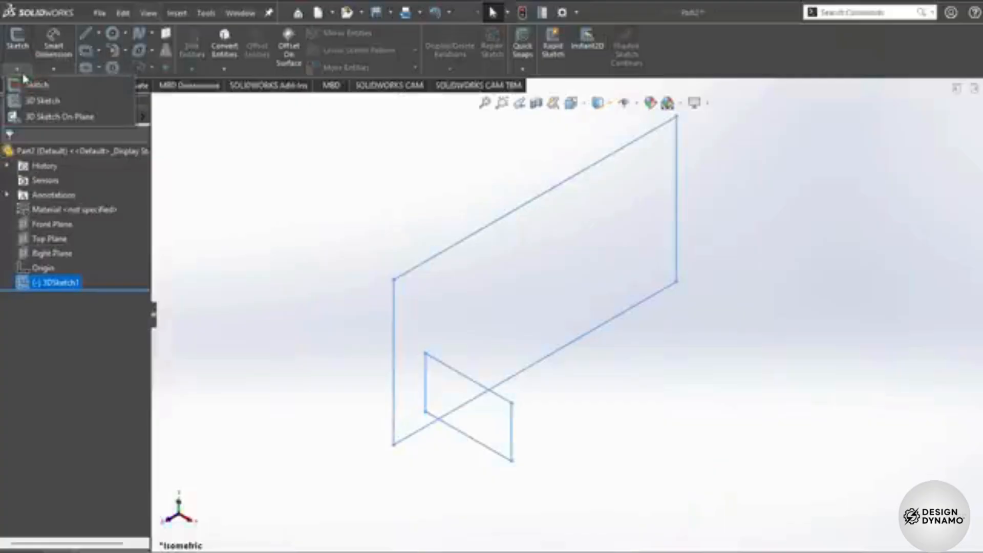
click(44, 100)
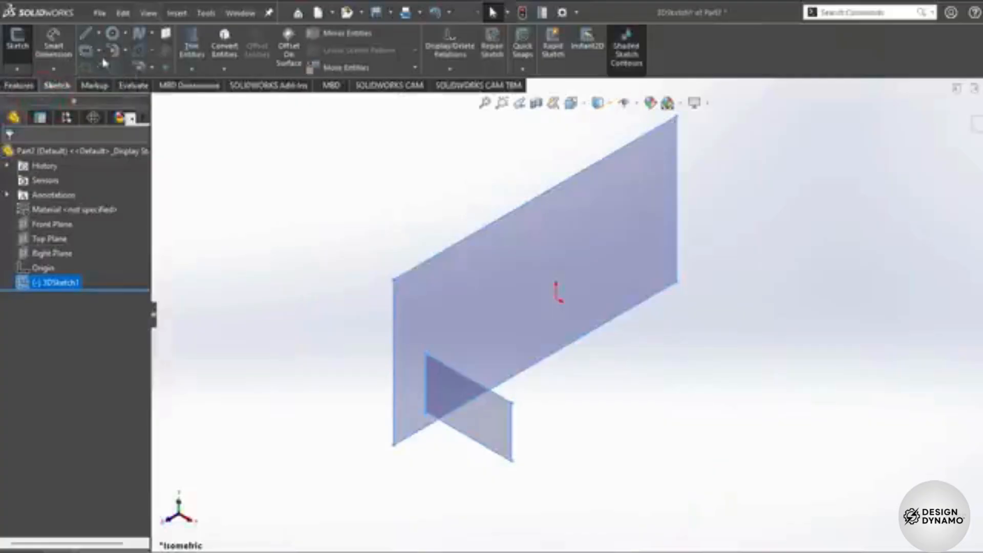
click(113, 34)
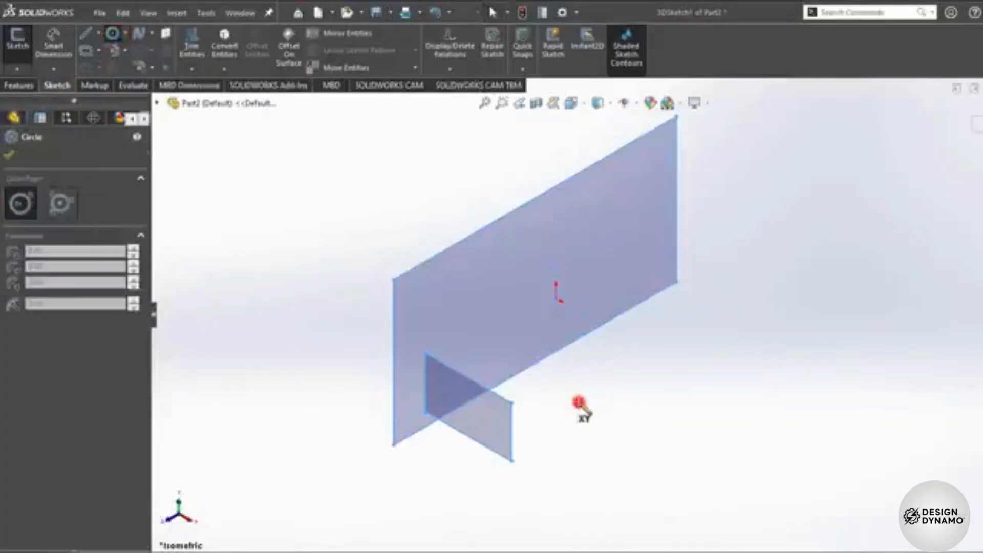
click(577, 401)
click(607, 410)
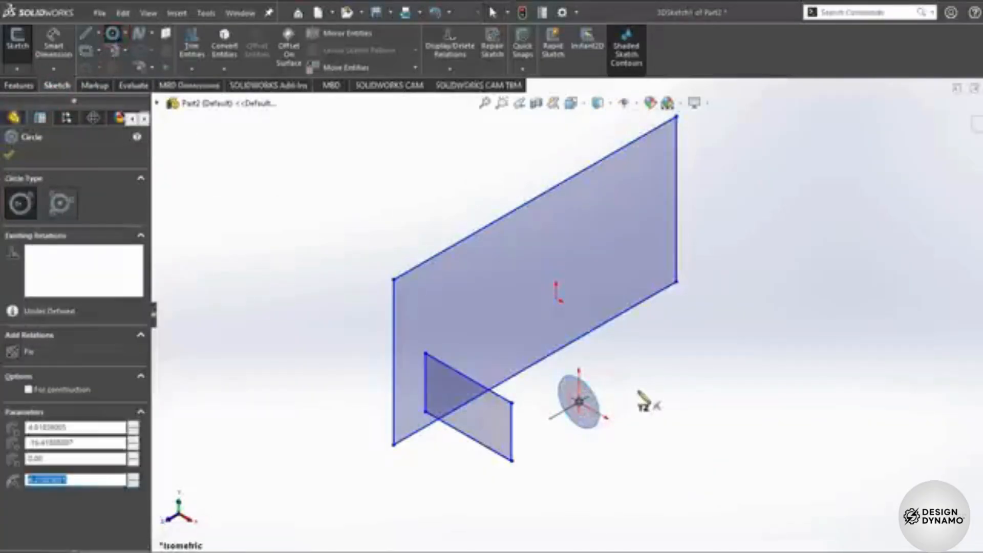
click(637, 391)
click(652, 402)
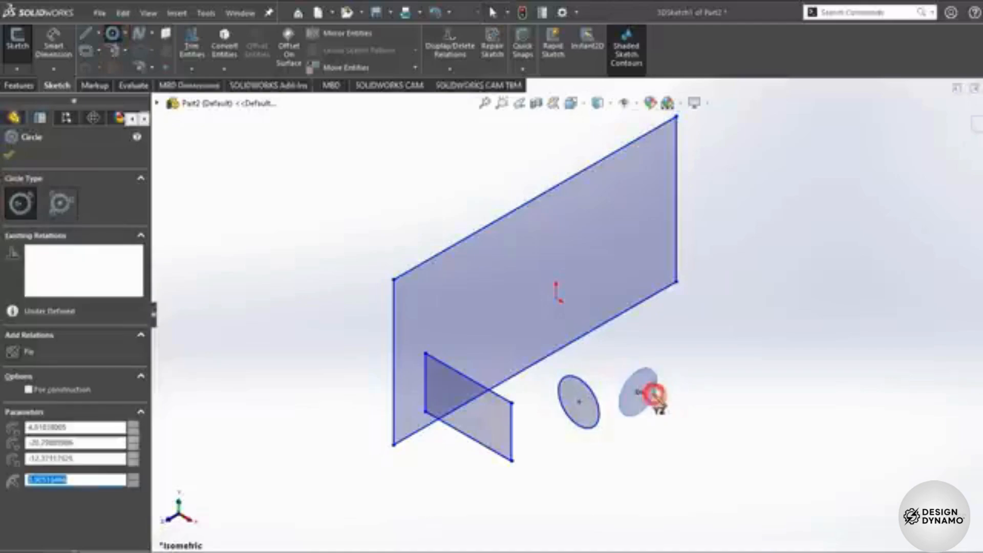
click(641, 448)
click(652, 441)
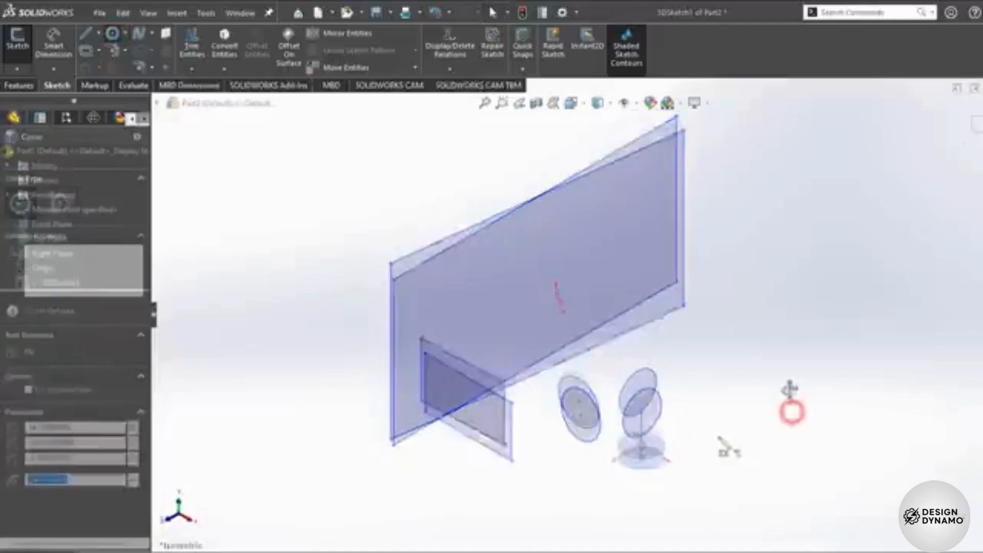
middle_drag(790, 391, 780, 491)
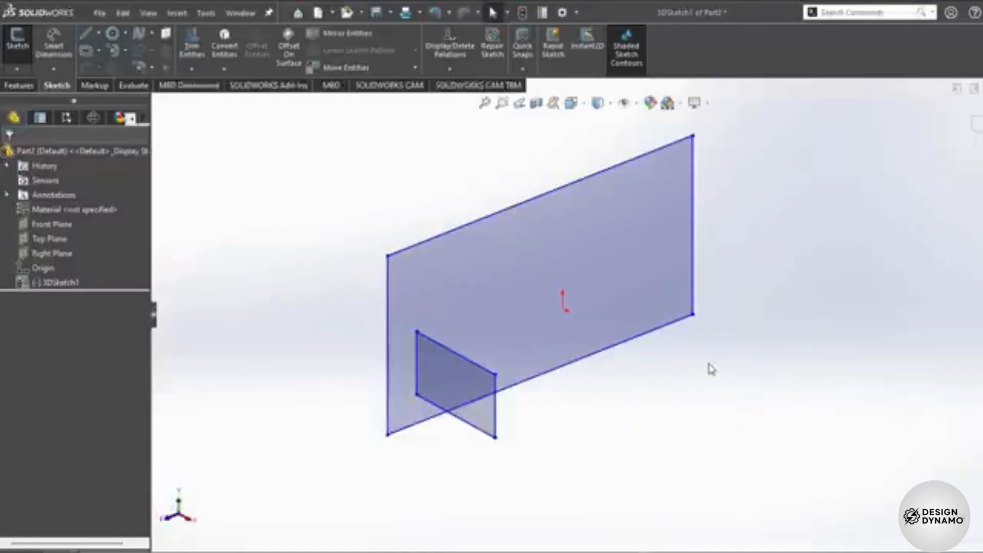
Exit the 3D sketch, start a new one and draw two connected line segments beside the rectangles.
double_click(709, 365)
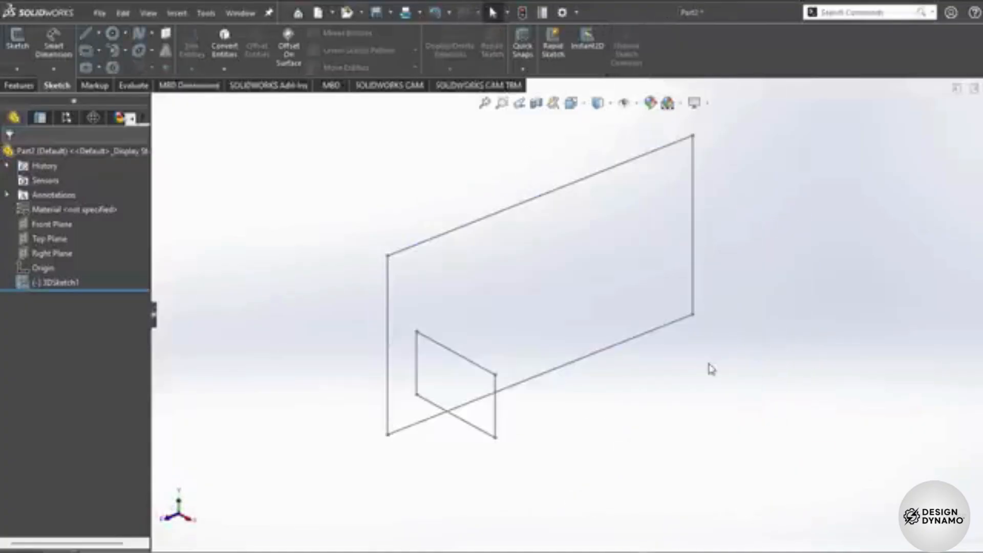
click(14, 70)
click(33, 102)
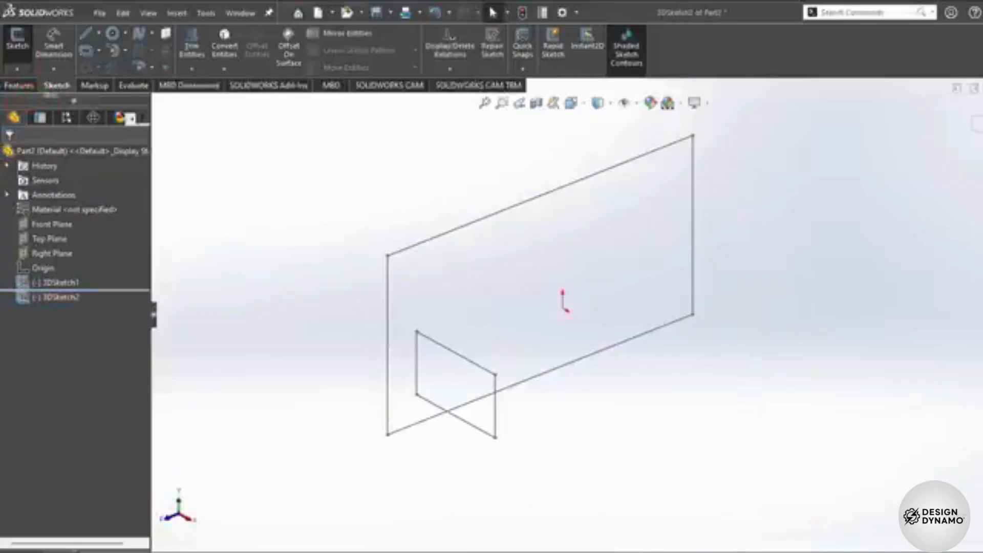
click(89, 38)
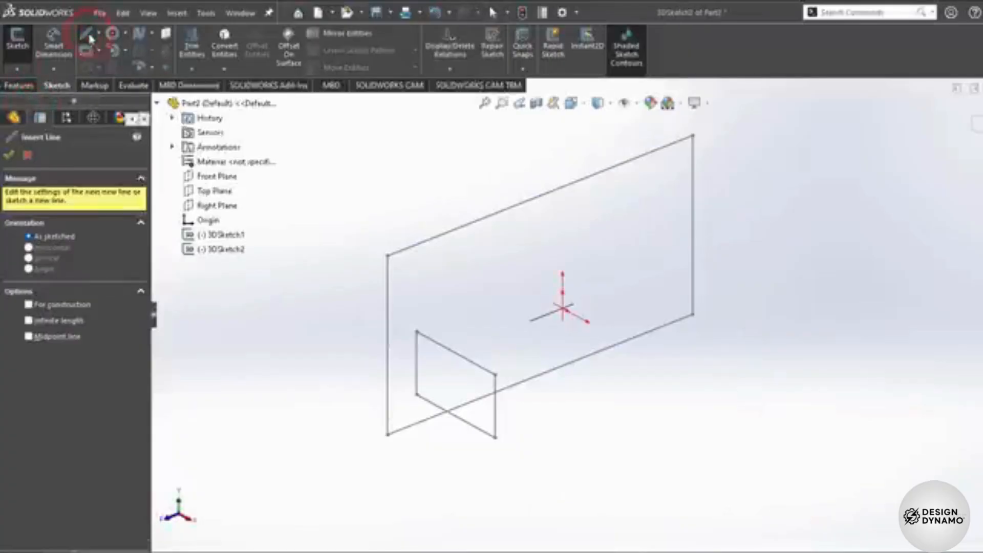
click(571, 416)
click(648, 426)
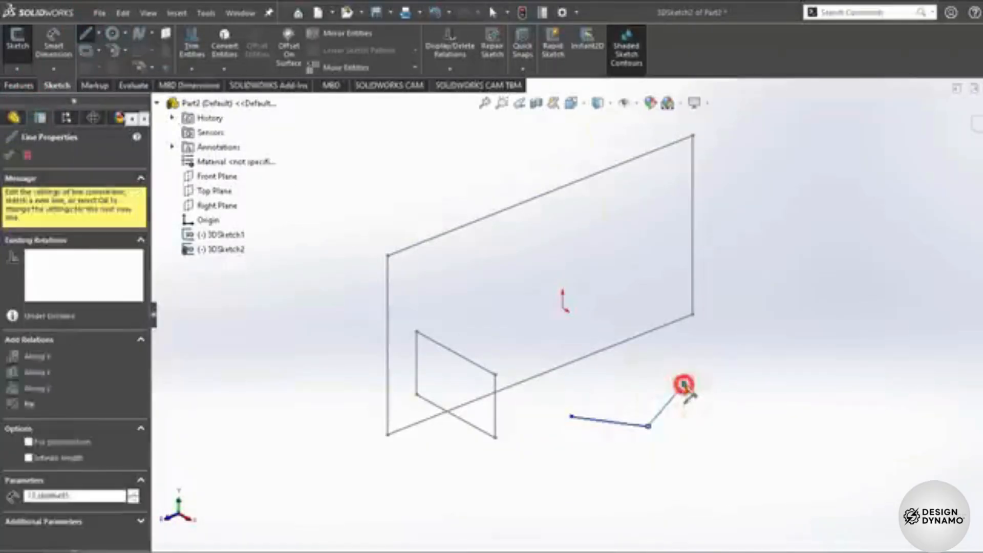
click(684, 385)
key(Escape)
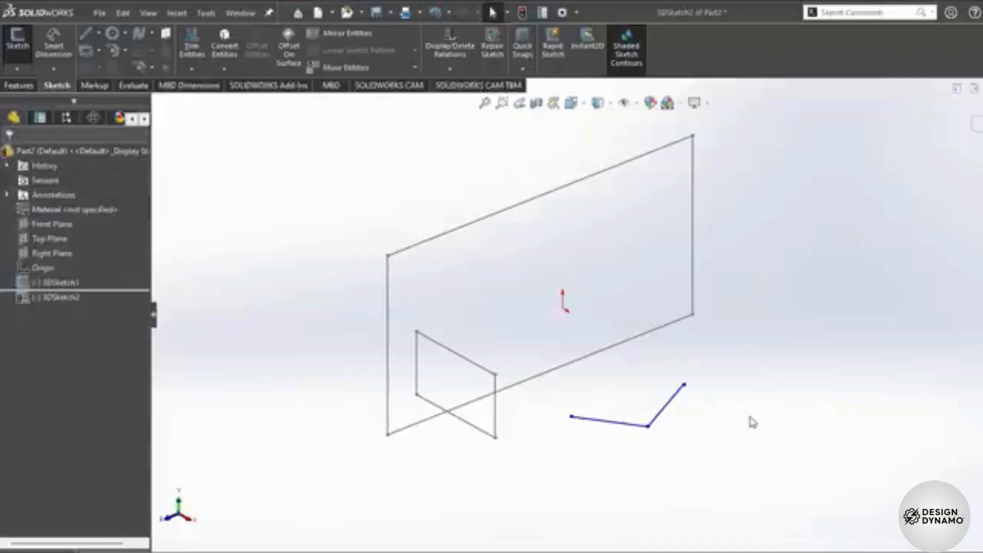
Select both connected lines of the new 3D sketch and try to shift them with Move Entities.
drag(744, 364, 532, 457)
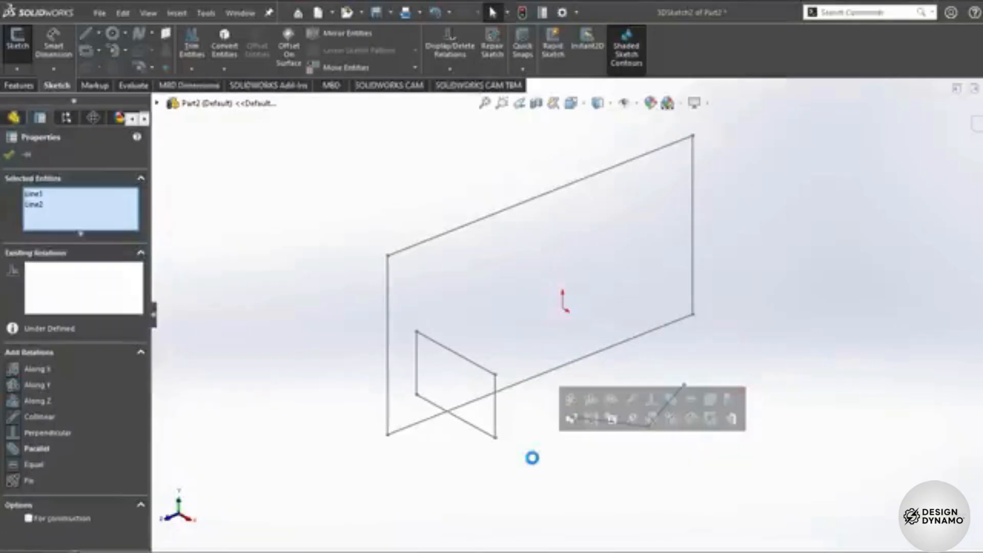
click(386, 67)
mouse_move(667, 393)
mouse_down()
mouse_move(658, 417)
mouse_move(681, 435)
mouse_move(641, 346)
mouse_move(620, 414)
mouse_move(614, 401)
mouse_up()
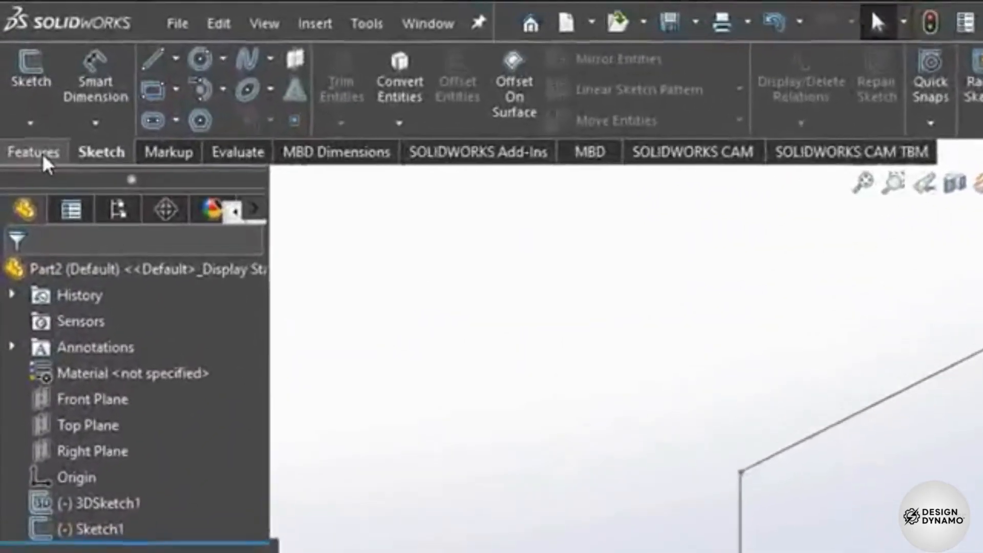
Expand the boss extrusion in the feature tree and examine the sketch it is based on.
click(25, 97)
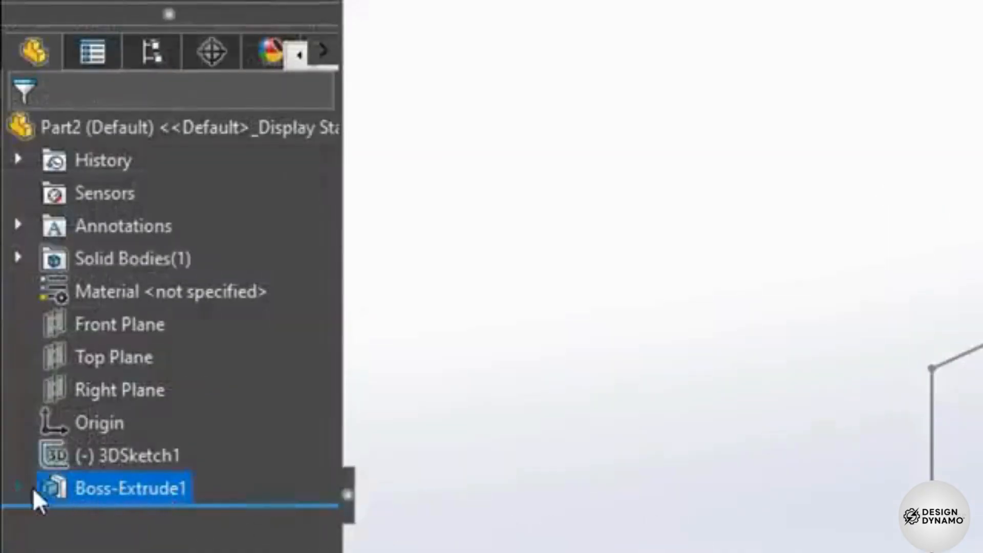
click(18, 489)
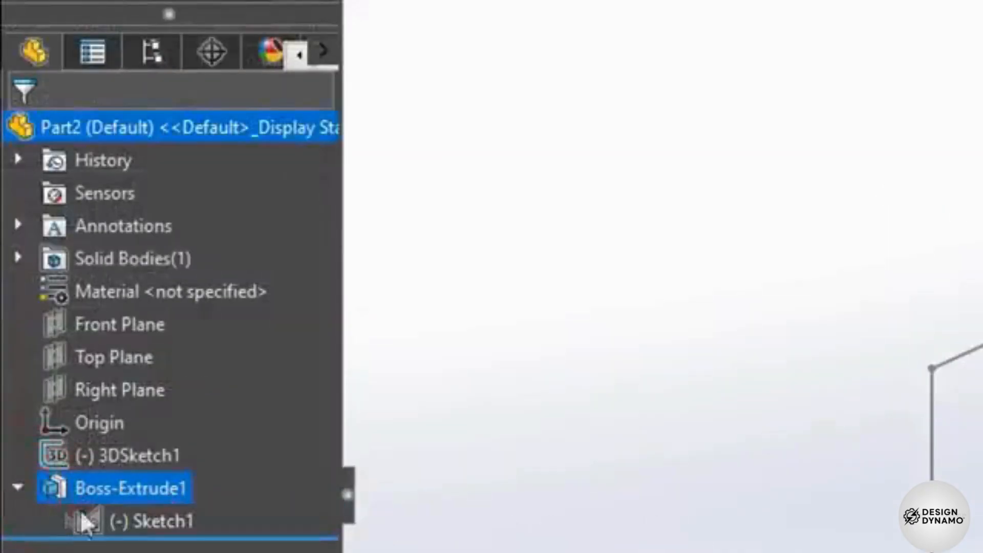
click(133, 523)
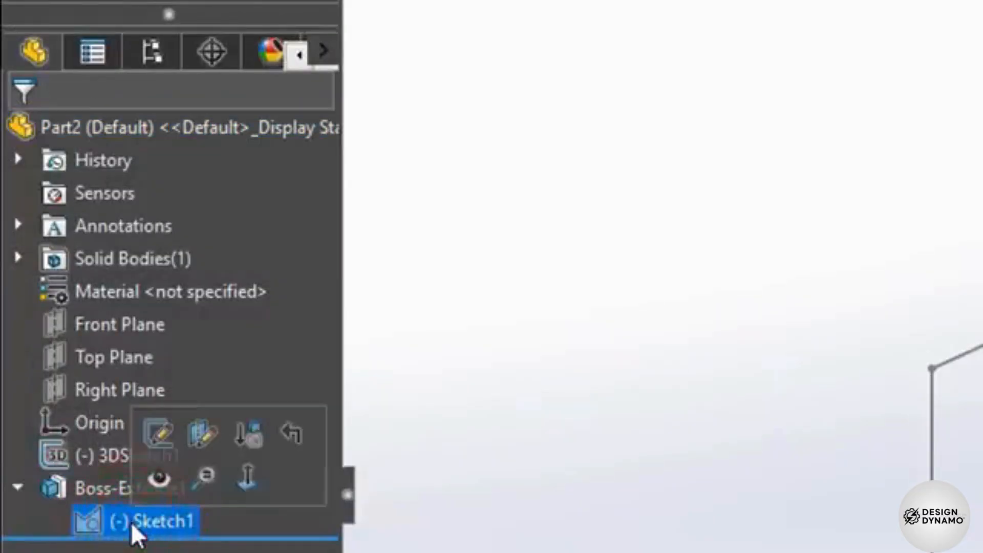
click(111, 486)
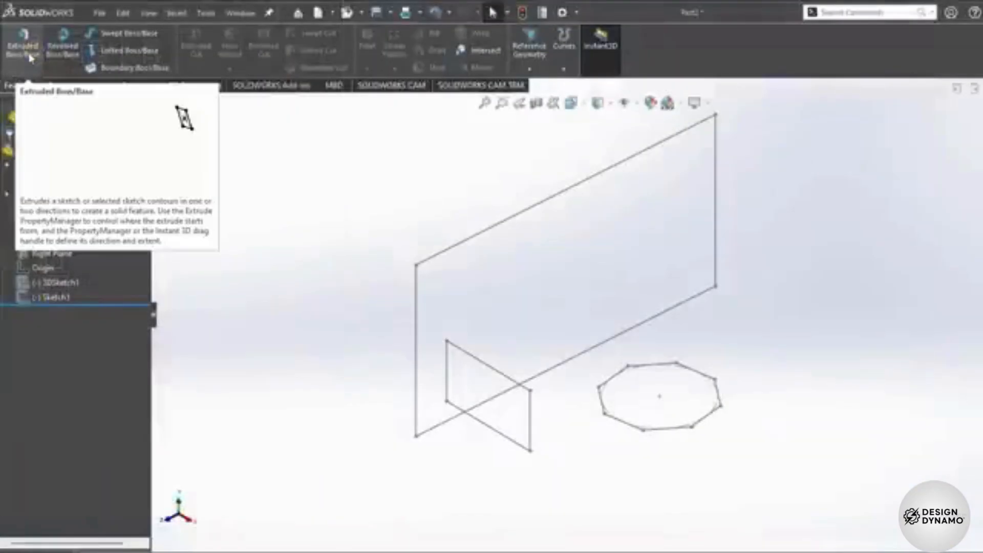
Extrude the octagon sketch from its sketch plane as a blind boss, 32 mm deep in one direction.
click(29, 58)
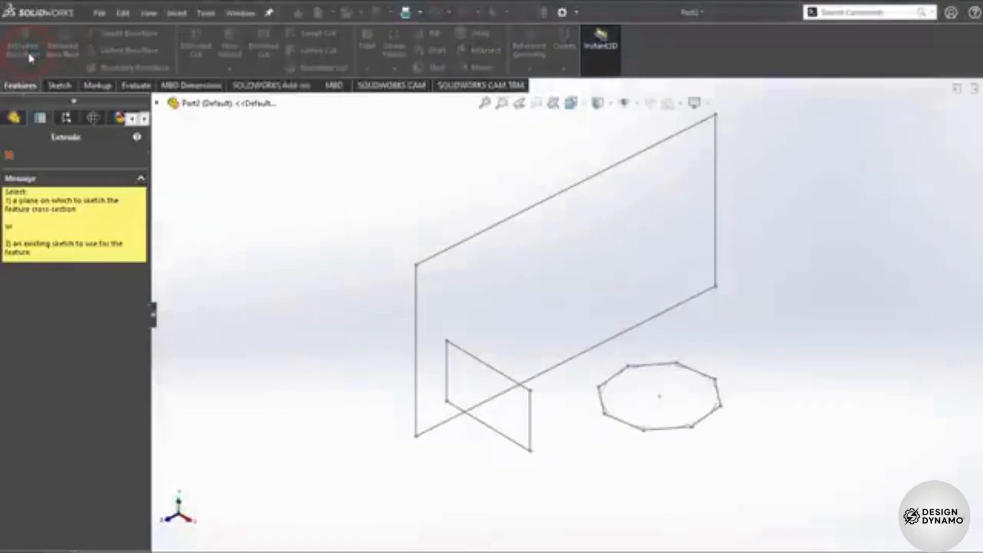
click(659, 366)
drag(660, 334, 660, 259)
click(79, 281)
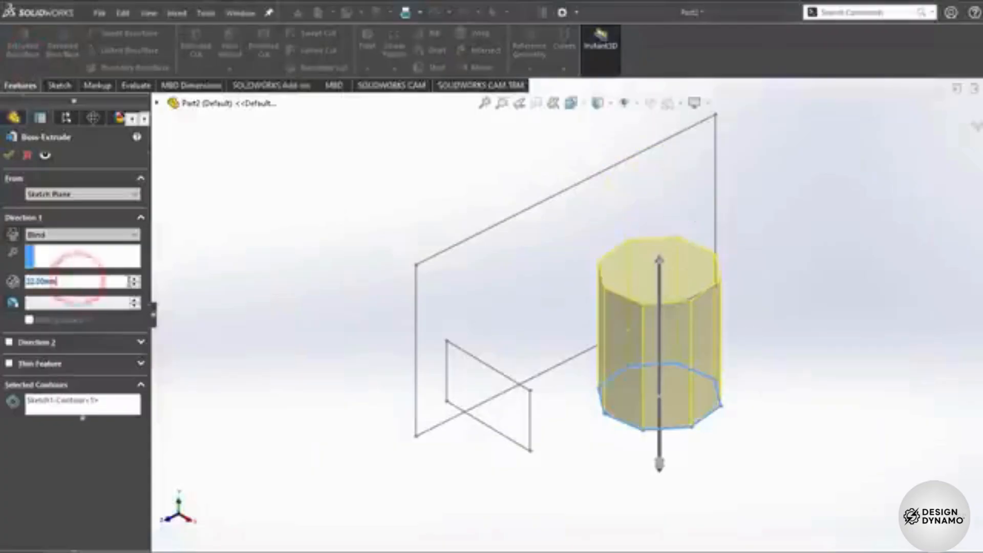
click(134, 279)
click(134, 279)
click(134, 279)
click(137, 285)
click(136, 285)
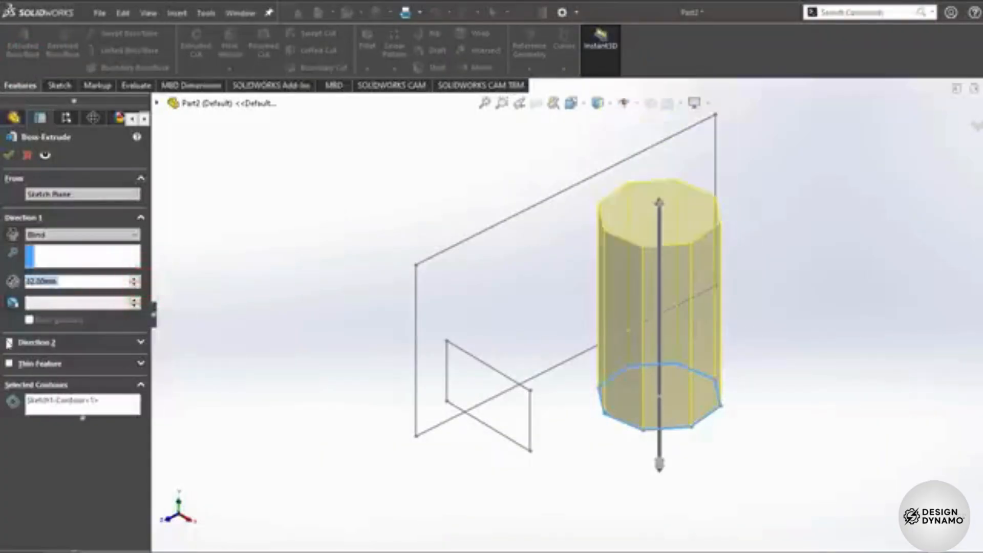
click(9, 343)
click(9, 343)
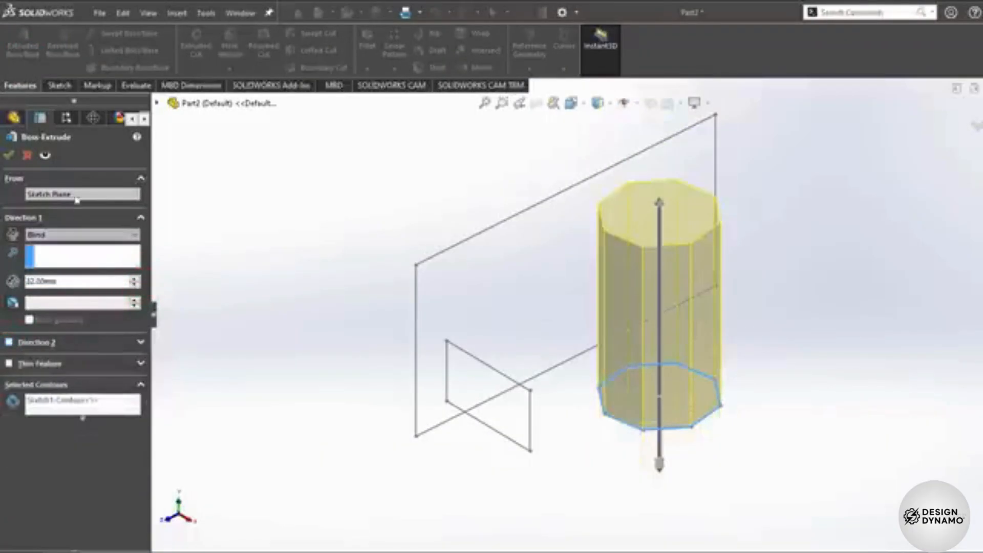
click(10, 157)
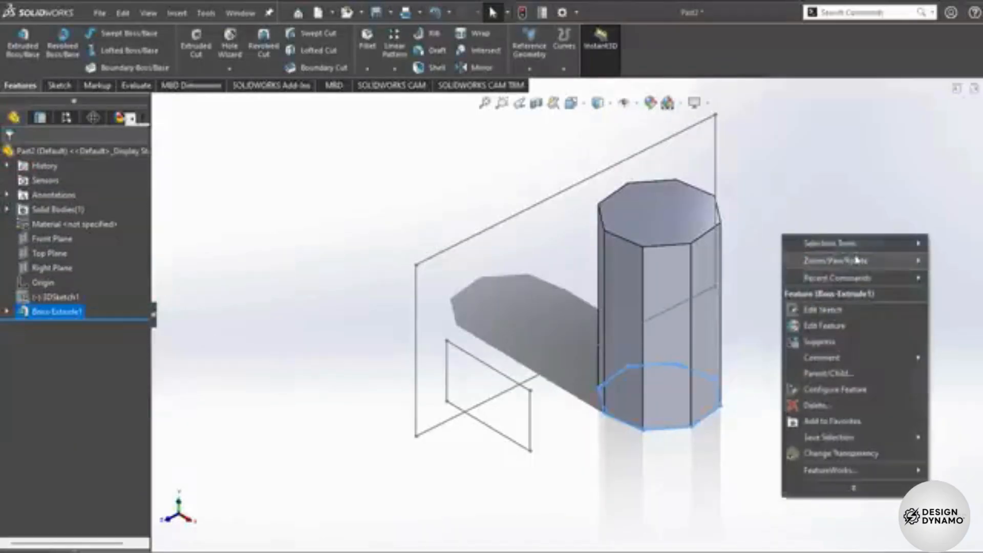
Rotate the view around the extruded octagonal prism and examine its source sketch within the feature tree.
mouse_move(833, 259)
click(694, 322)
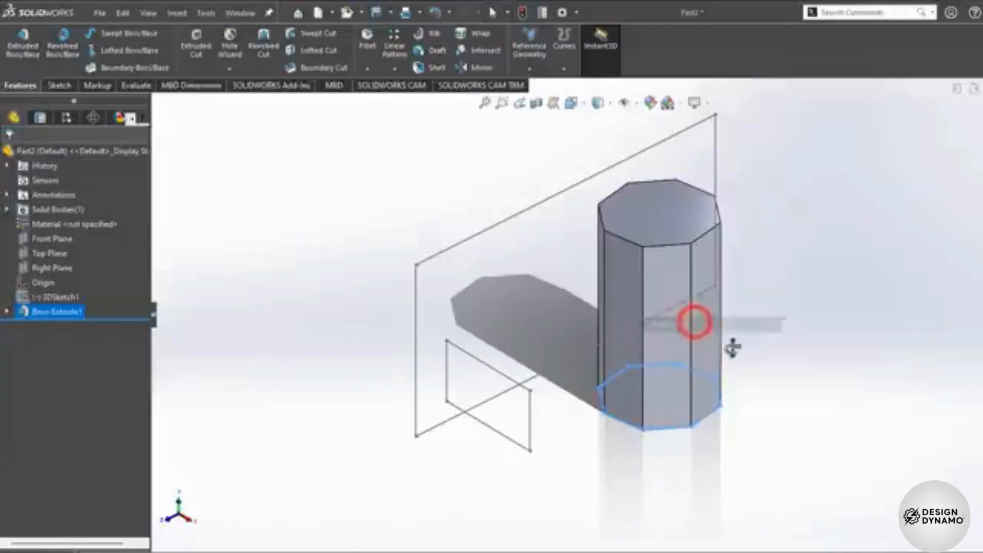
mouse_move(765, 354)
mouse_down()
mouse_move(799, 336)
mouse_move(820, 297)
mouse_move(822, 250)
mouse_move(778, 306)
mouse_move(880, 353)
mouse_move(773, 389)
mouse_move(746, 338)
mouse_move(770, 314)
mouse_up()
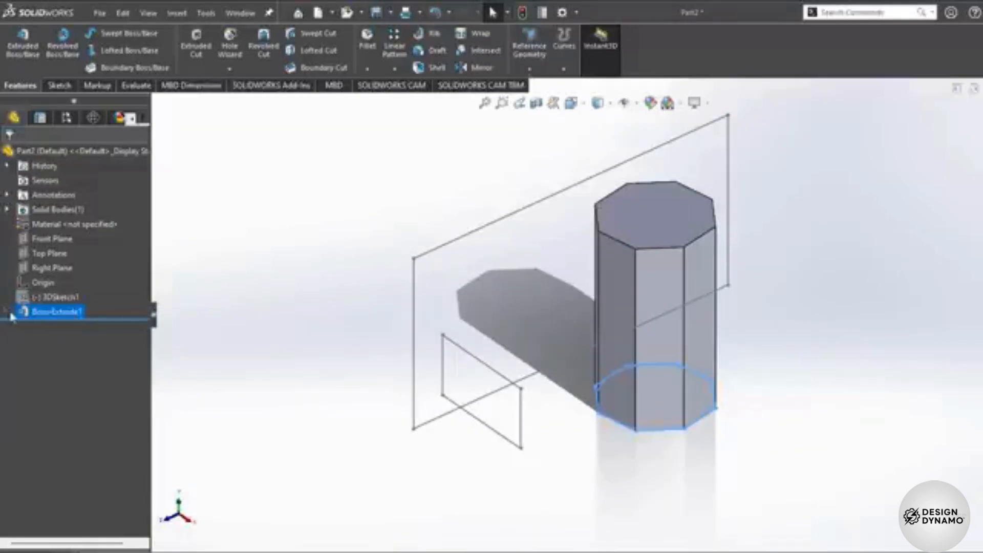
click(8, 313)
click(58, 327)
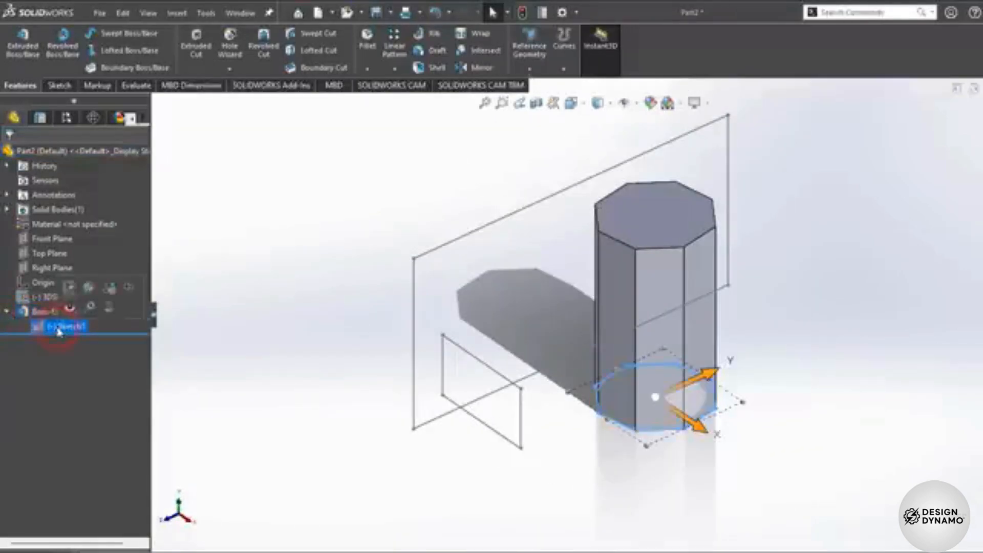
drag(699, 435, 724, 450)
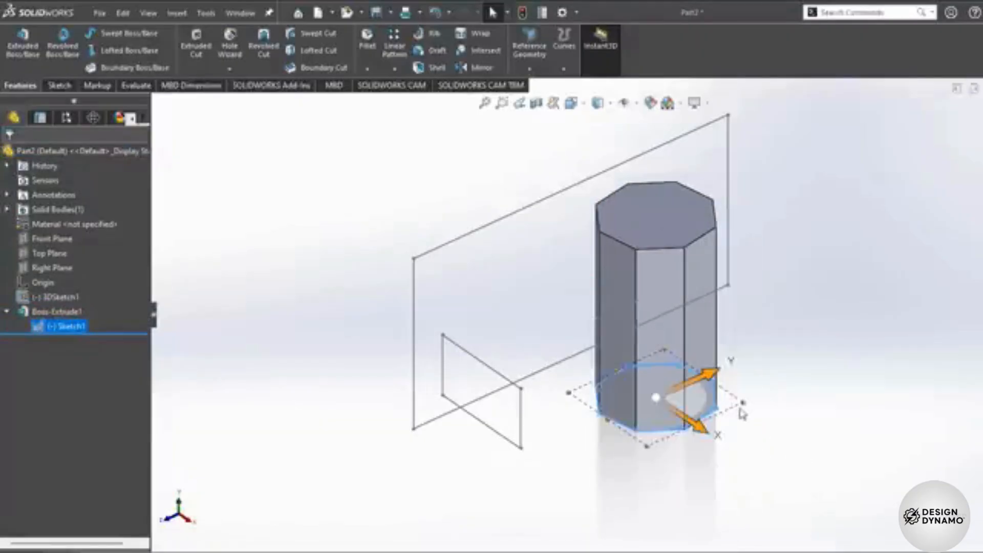
drag(743, 404, 809, 406)
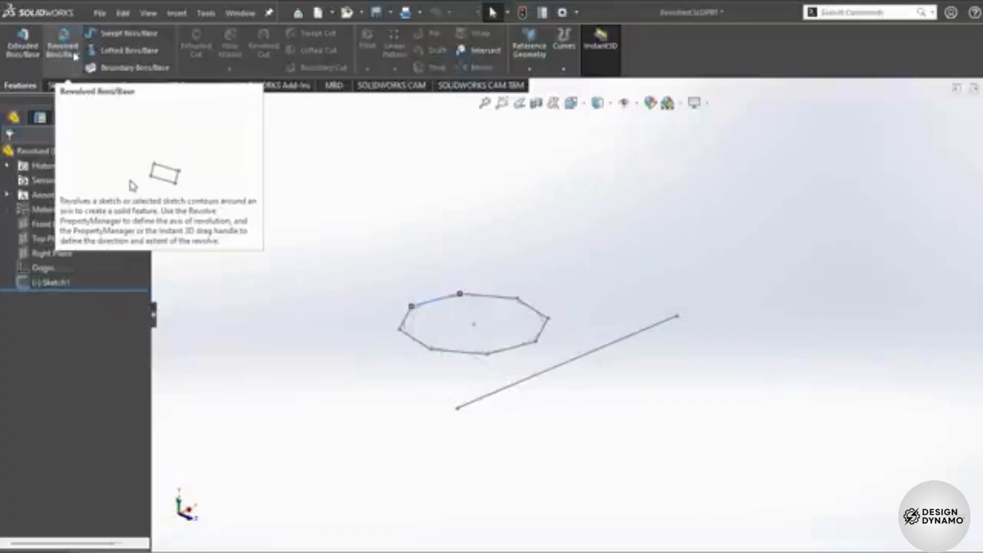
Start a Revolved Boss/Base with the separate straight line as the axis and the octagon as the selected contour.
click(63, 49)
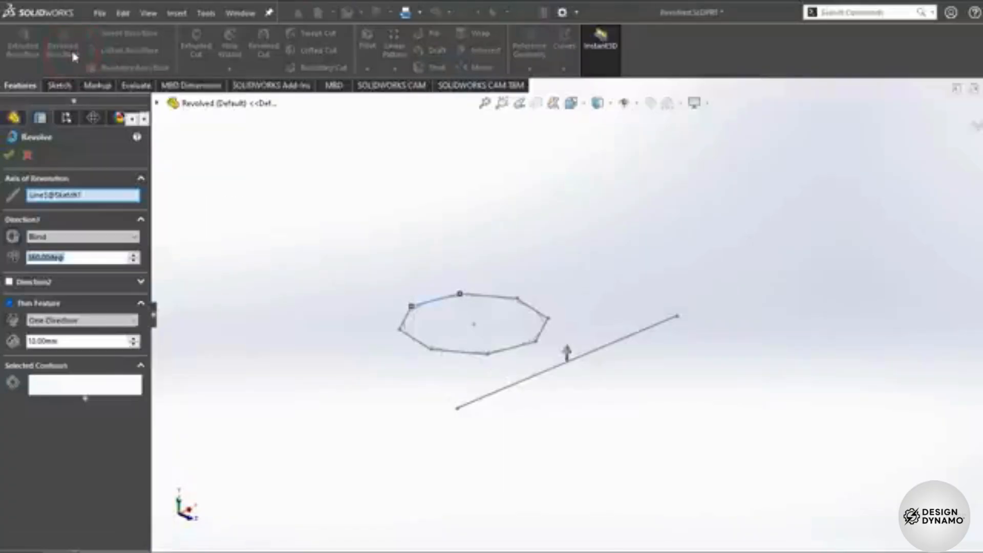
click(94, 196)
right_click(94, 196)
click(128, 223)
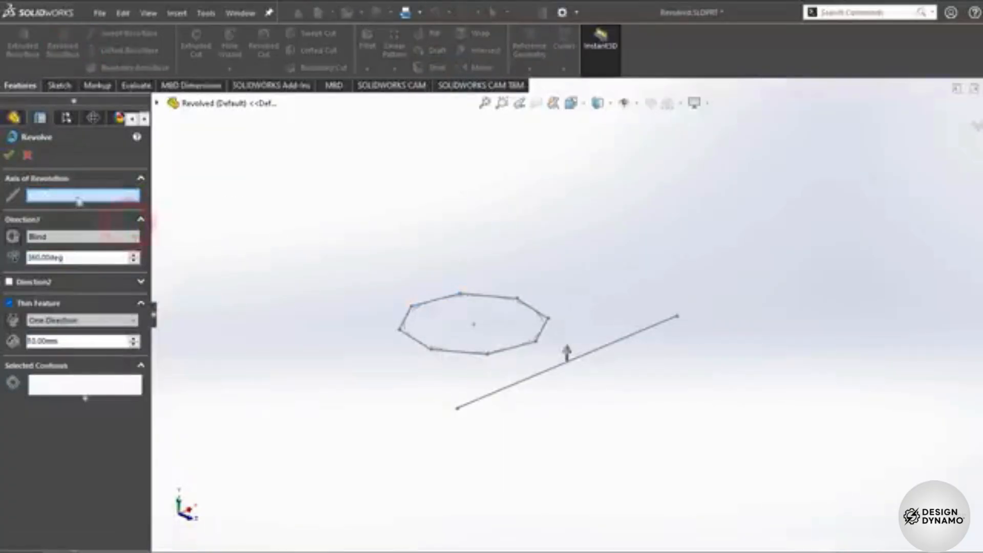
click(530, 379)
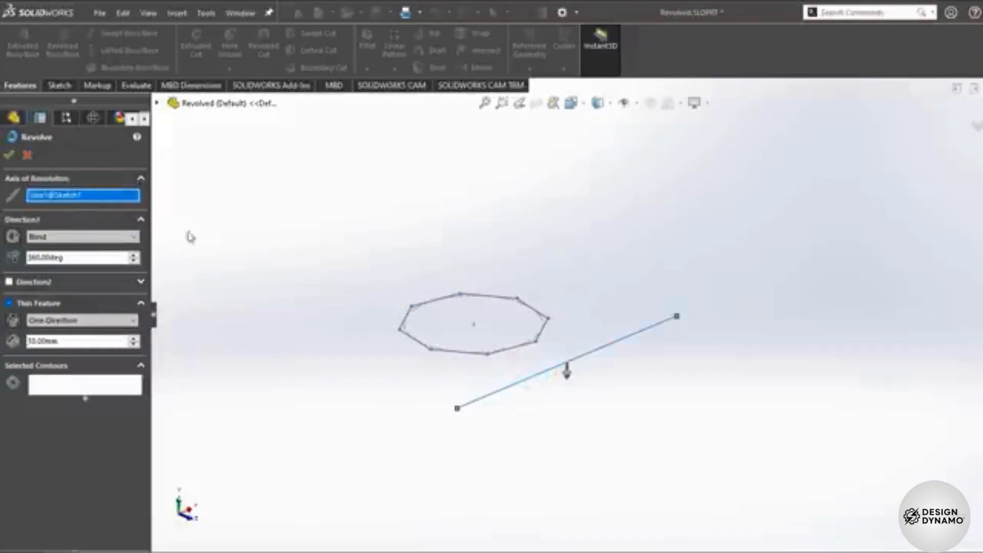
click(75, 395)
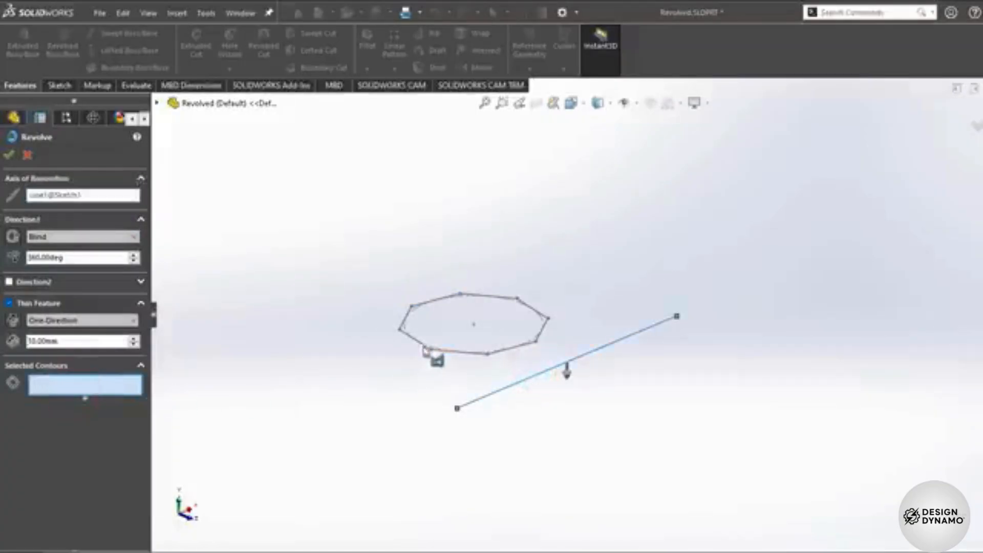
click(530, 349)
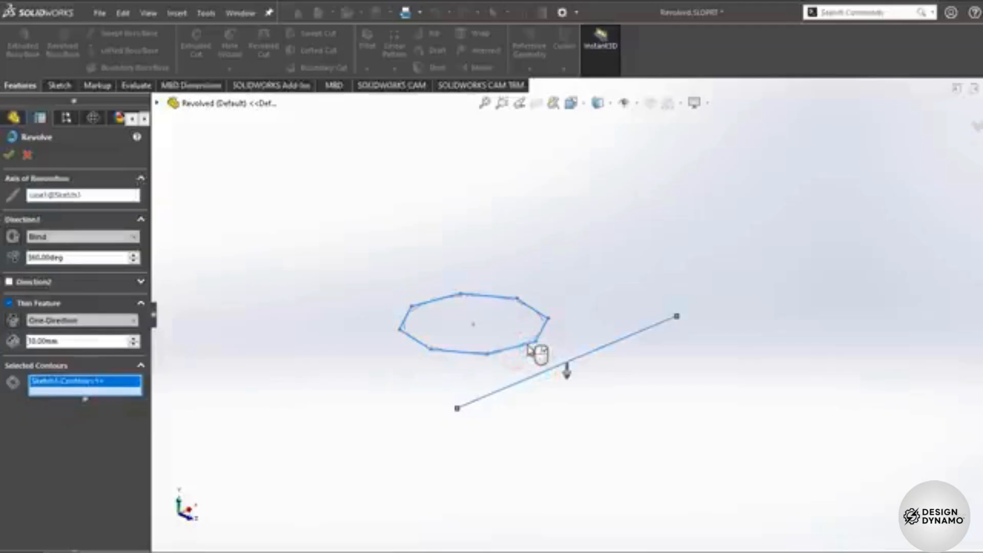
Reduce the octagon's revolve angle to 331° and finish it as a one-direction thin feature 10 mm thick.
middle_drag(532, 352, 296, 395)
click(137, 261)
click(137, 261)
click(137, 261)
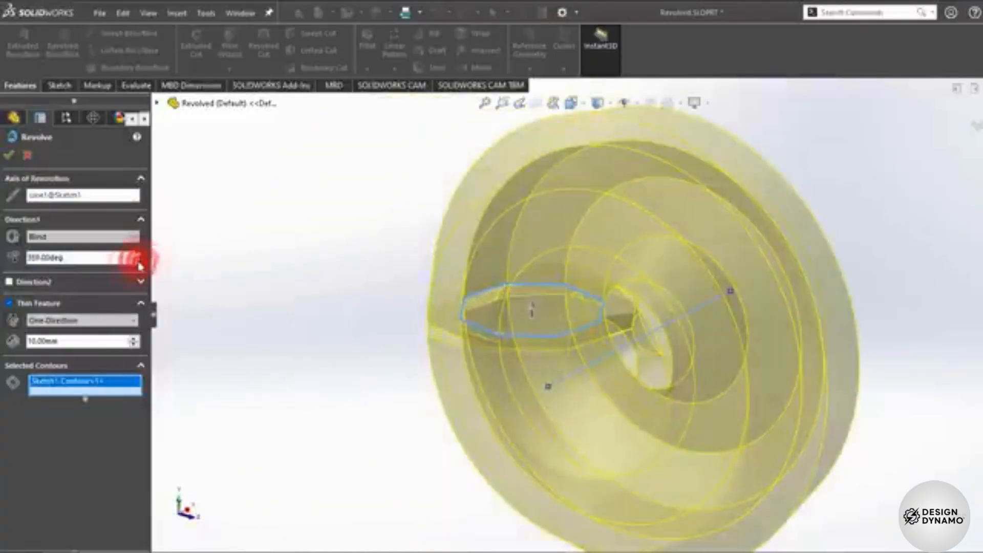
click(137, 261)
click(137, 261)
click(137, 261)
click(137, 261)
click(137, 261)
click(137, 261)
click(137, 261)
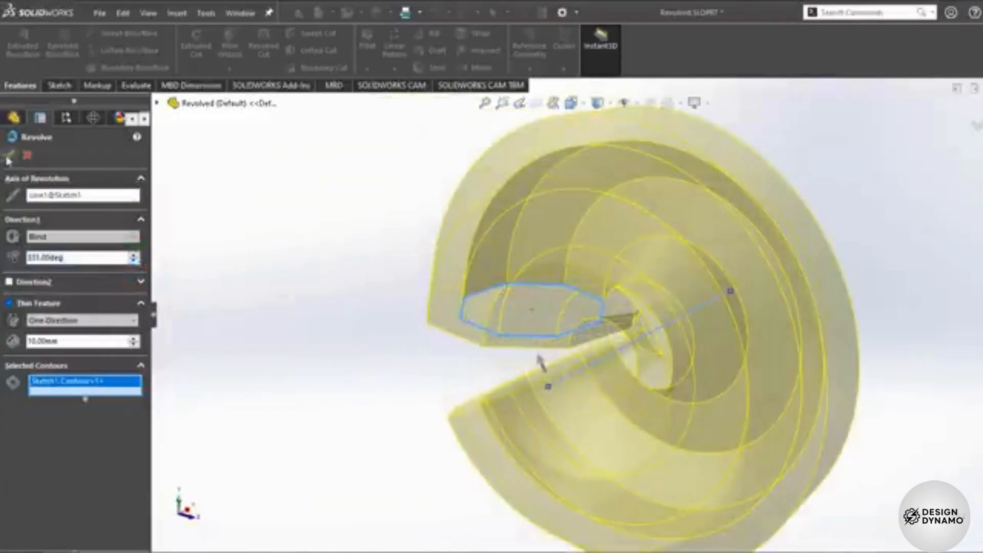
click(7, 155)
mouse_move(461, 358)
middle_down()
mouse_move(485, 360)
mouse_move(509, 287)
mouse_move(574, 200)
middle_up()
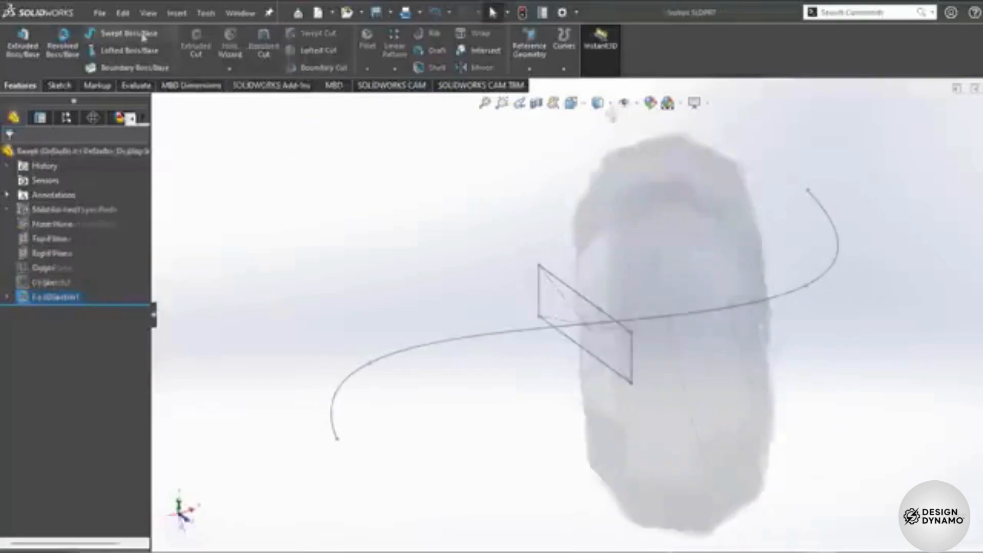
Create a Swept Boss/Base with the rectangle sketch as profile and the S-shaped curve as path, extending in both directions.
click(141, 35)
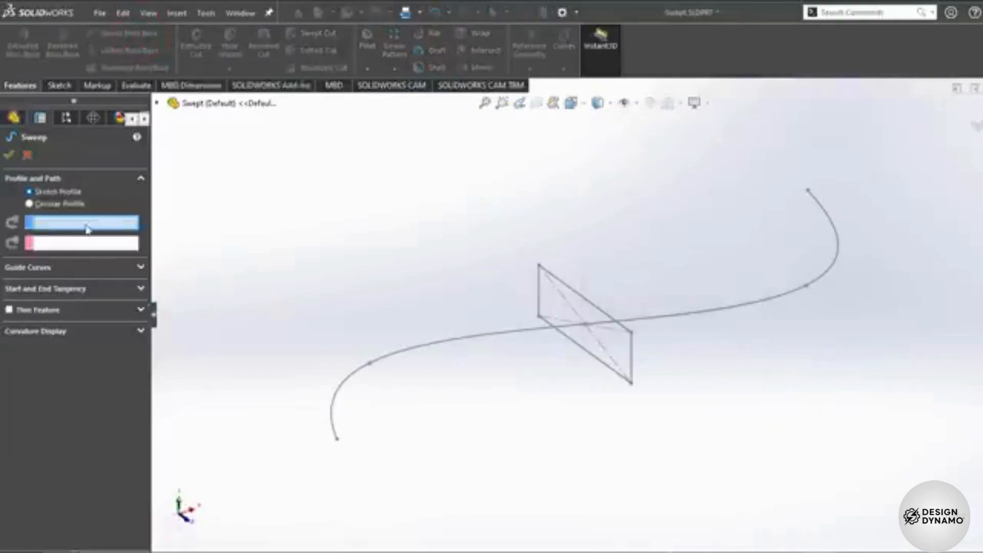
click(596, 310)
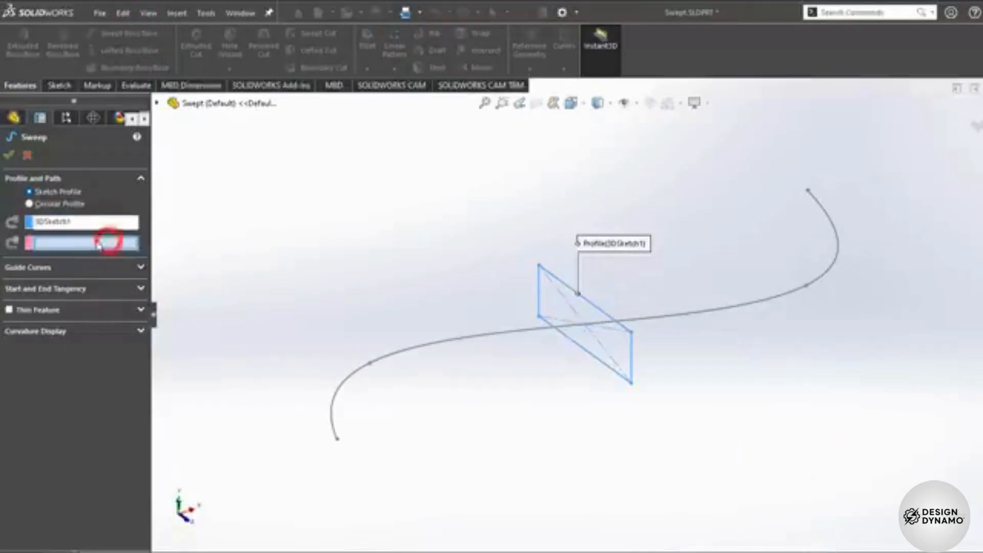
click(725, 315)
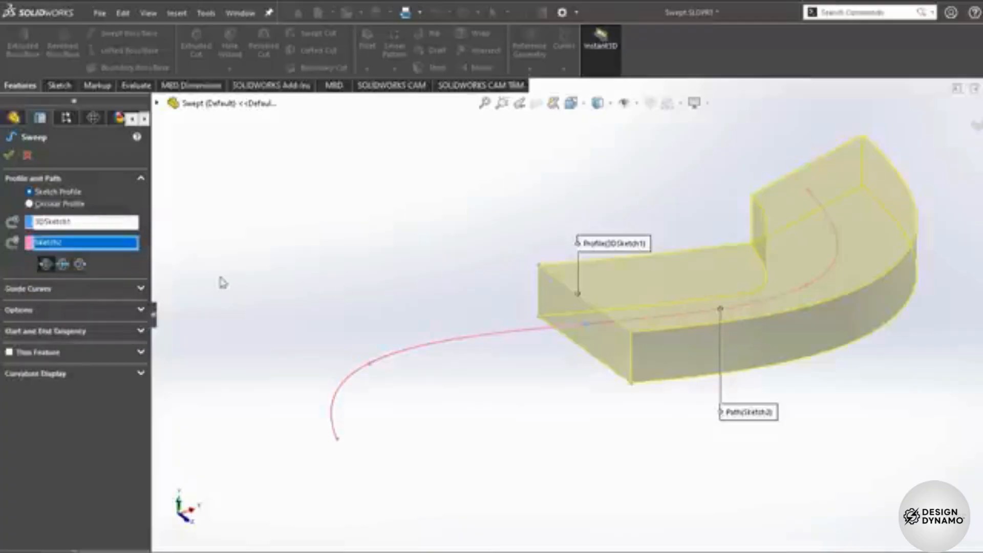
click(63, 264)
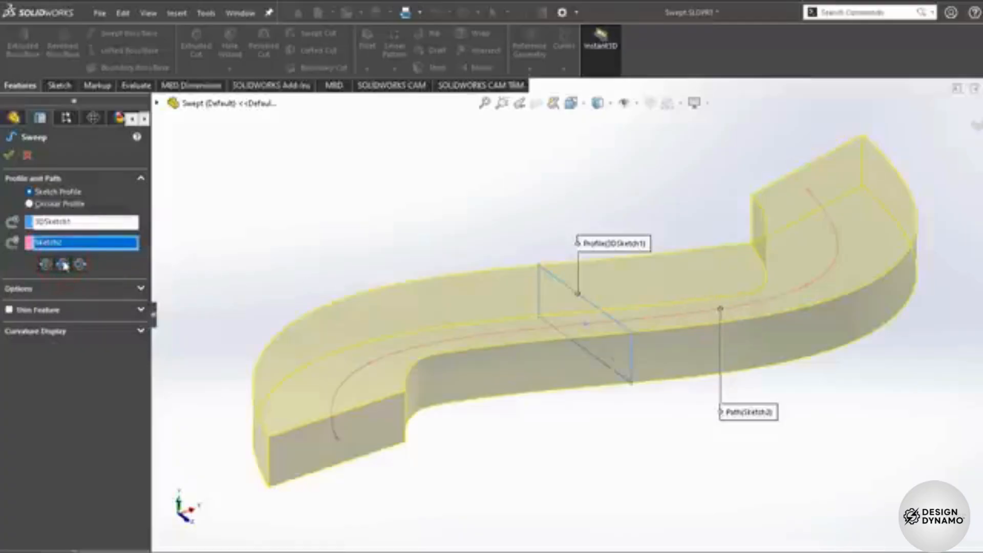
key(Return)
middle_drag(566, 454, 586, 402)
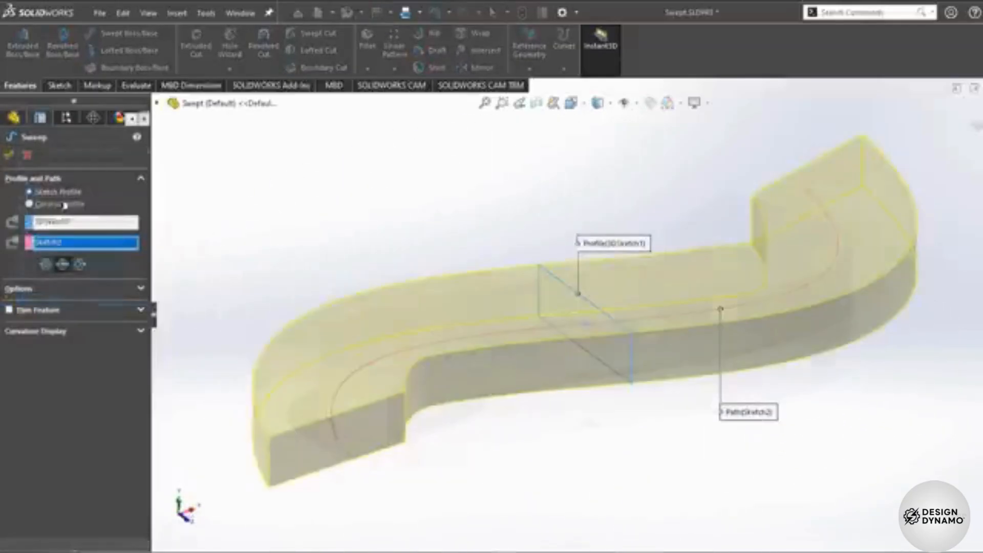
Change the sweep to a circular profile along the S-shaped path and try different diameters, including 30 mm.
click(30, 205)
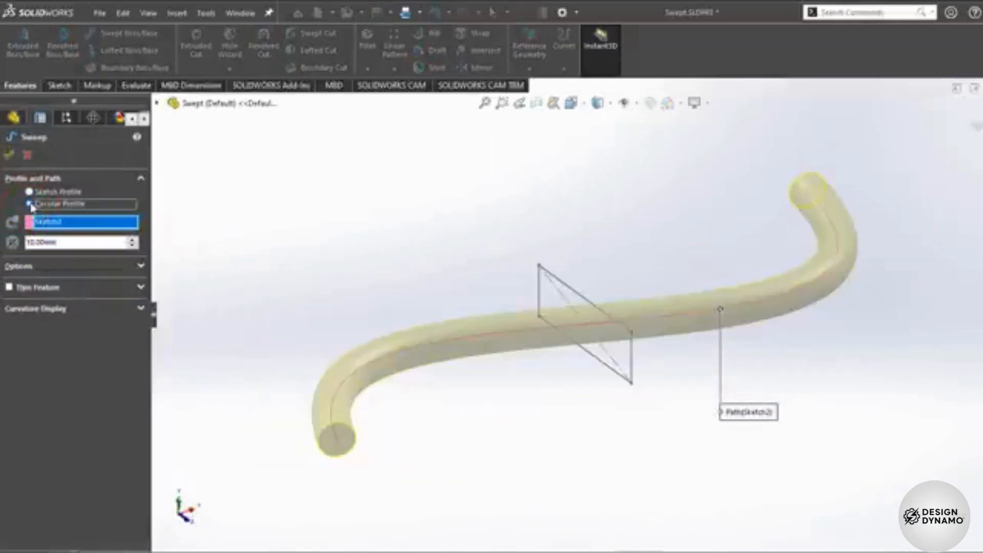
click(135, 240)
click(135, 240)
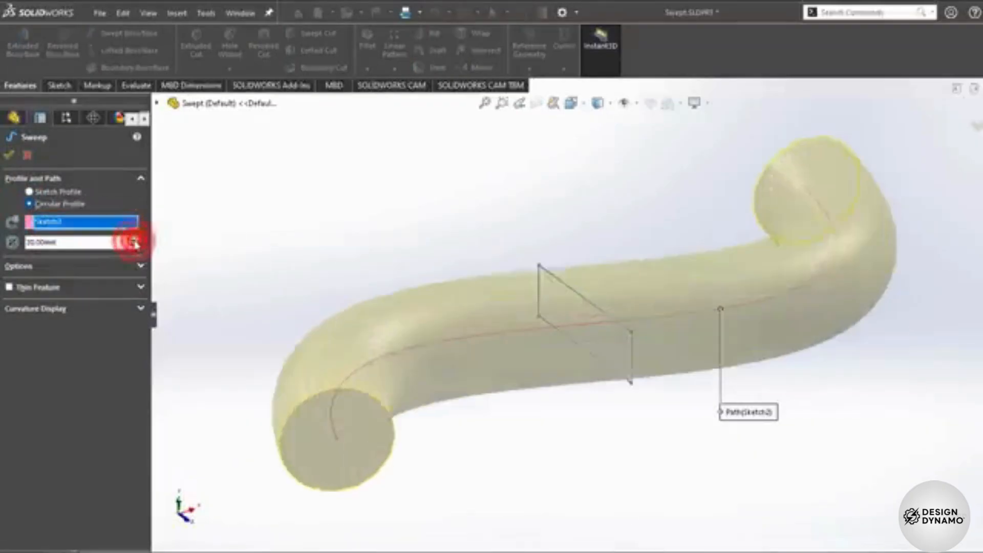
click(135, 241)
click(134, 241)
click(135, 245)
click(135, 245)
click(134, 245)
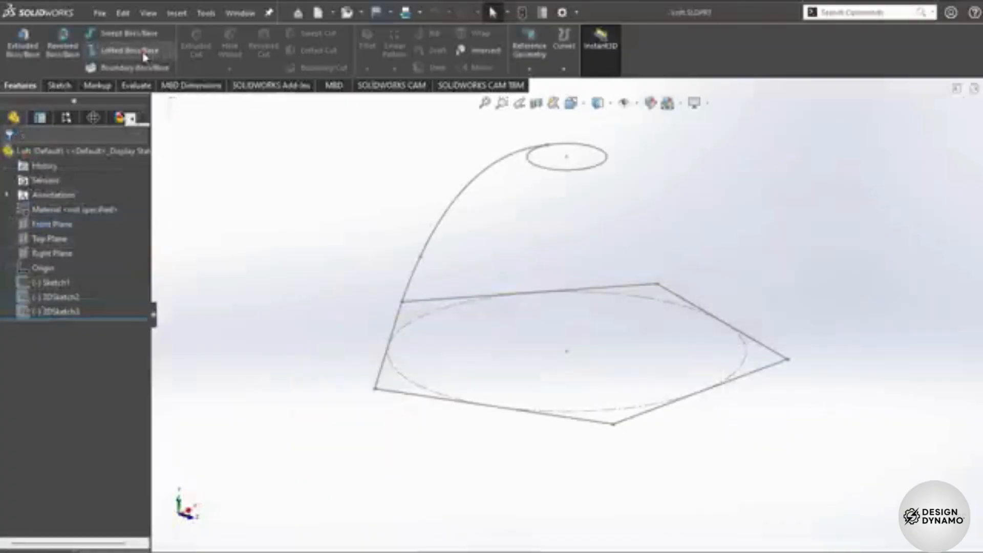
Start a Lofted Boss/Base with the small circle and the pentagon as profiles, shifting the connector point on the circle.
click(144, 52)
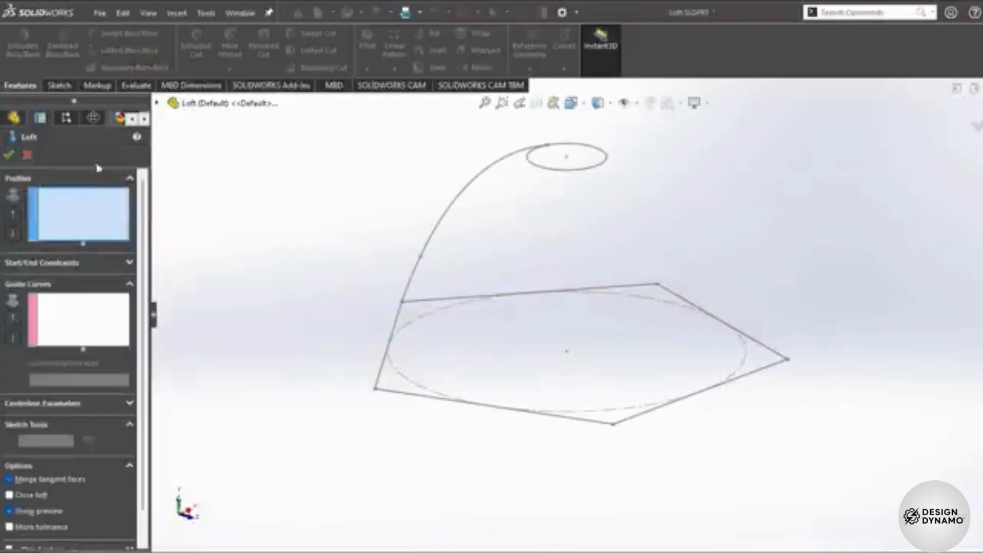
click(589, 173)
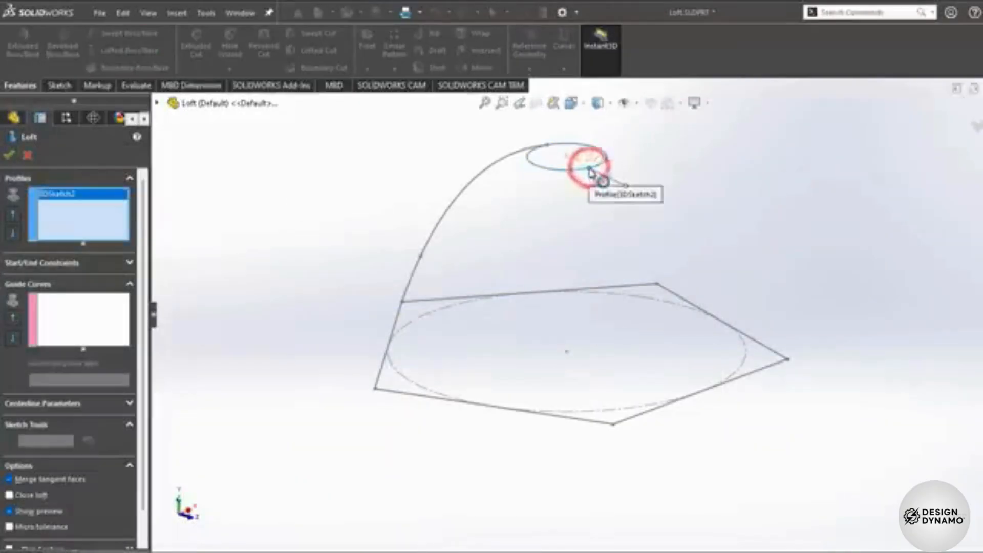
click(538, 297)
mouse_move(538, 297)
middle_down()
mouse_move(811, 318)
mouse_move(829, 428)
mouse_move(839, 254)
mouse_move(847, 307)
middle_up()
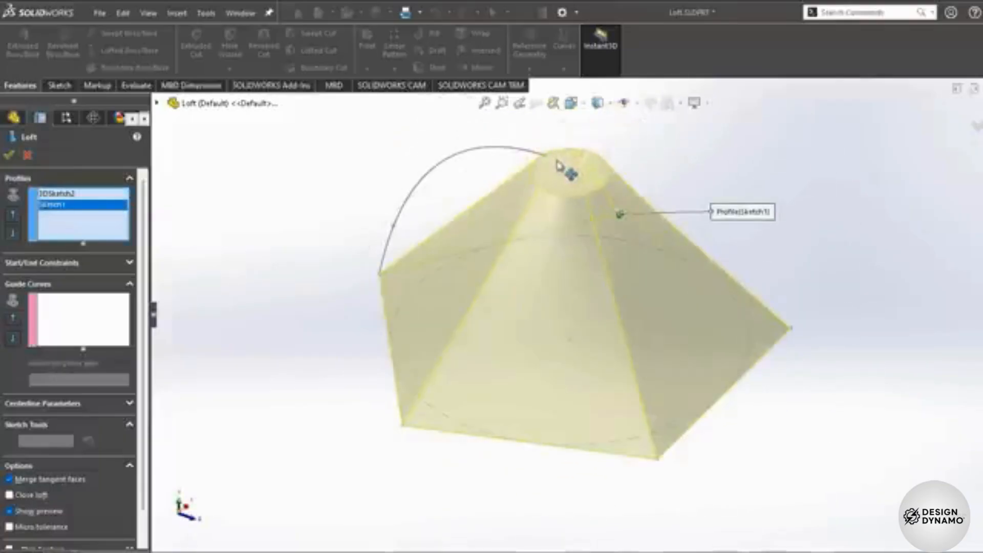
drag(532, 171, 530, 164)
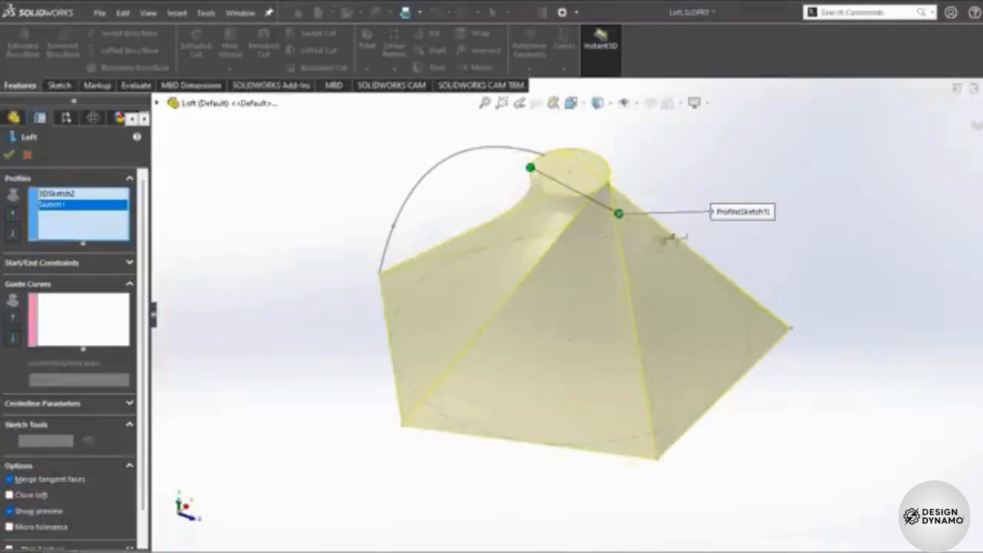
Add the curved sketch between circle and pentagon as the loft's guide curve and finish the loft.
click(101, 318)
click(395, 229)
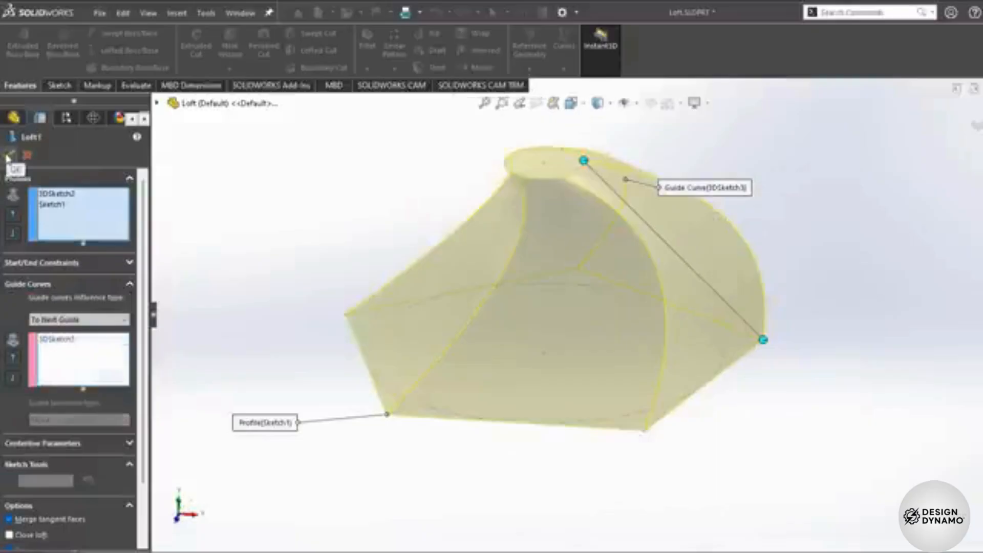
click(8, 159)
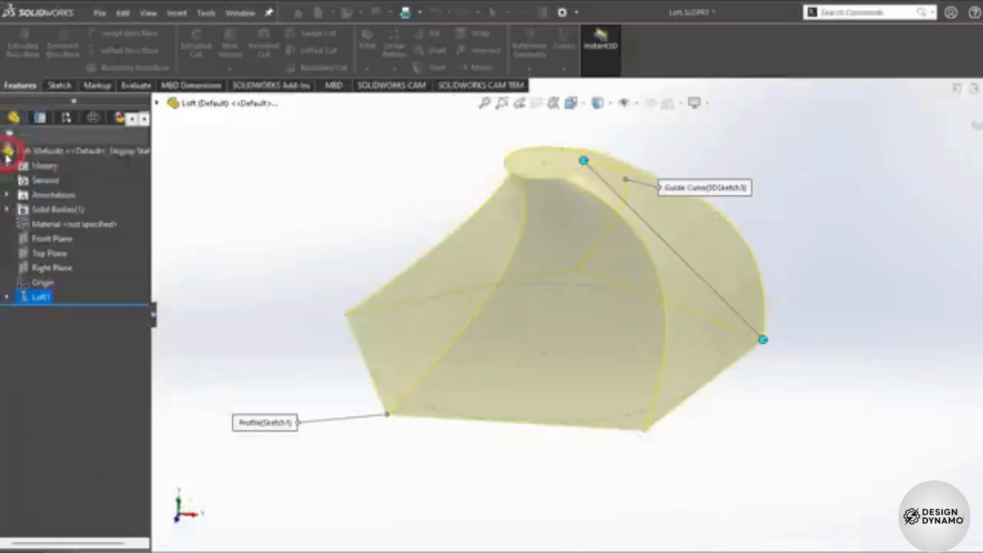
mouse_move(807, 272)
middle_down()
mouse_move(794, 377)
mouse_move(661, 221)
middle_up()
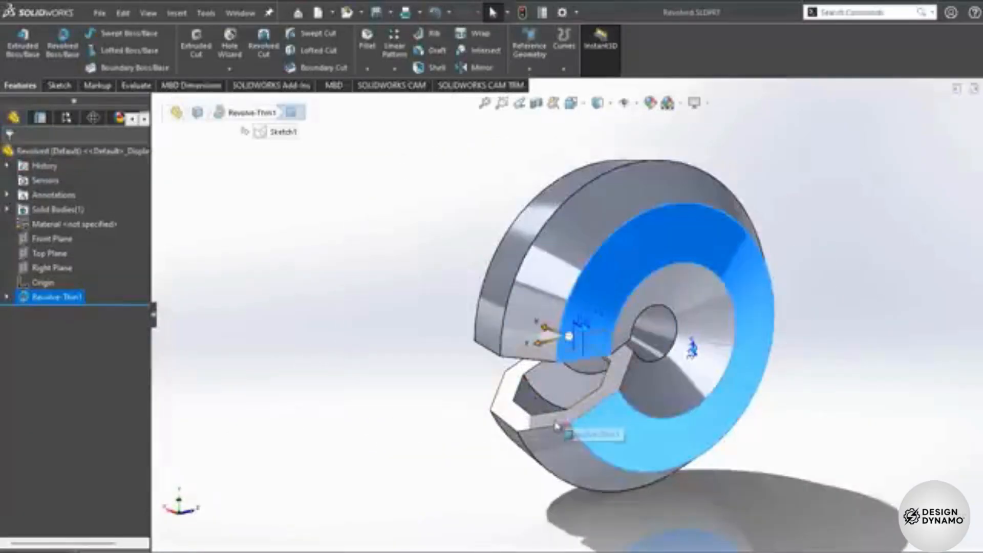
Pull the revolved ring's open end face back around the axis with Instant3D to shorten the revolution, and adjust its position.
click(538, 408)
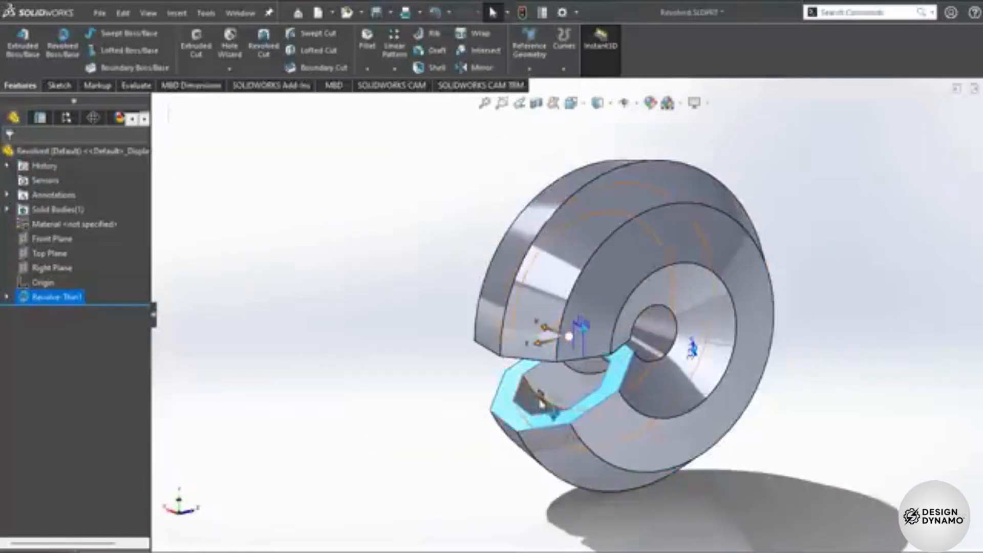
drag(542, 399, 678, 386)
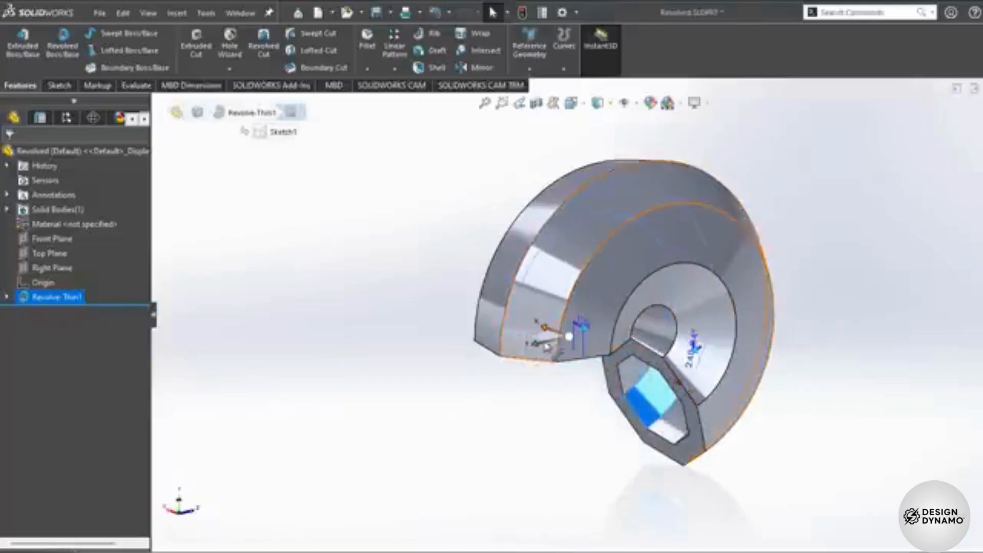
mouse_move(537, 344)
mouse_down()
mouse_move(376, 372)
mouse_move(525, 345)
mouse_up()
click(474, 324)
Expand the revolved thin feature, select its source sketch and resize it by a corner handle in the model.
click(6, 297)
click(56, 312)
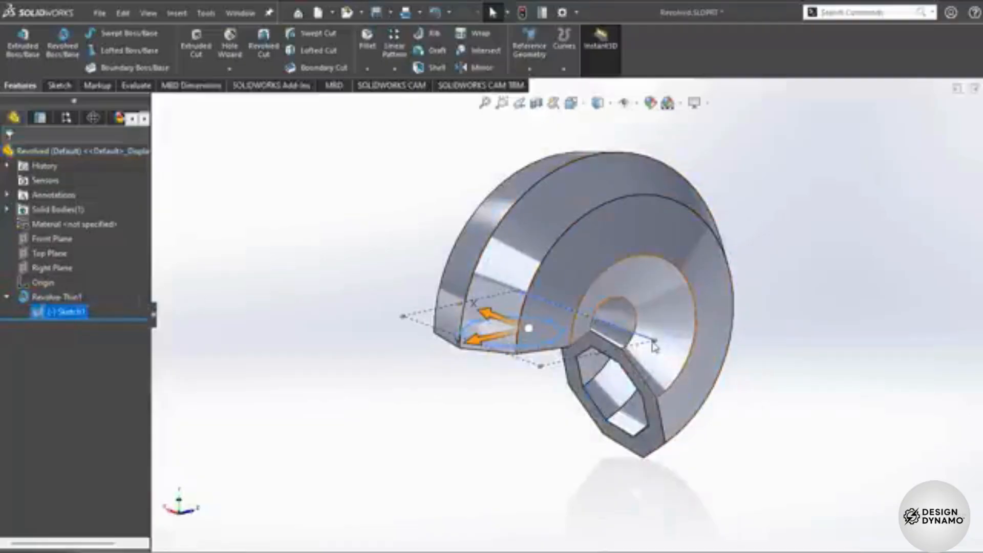
drag(653, 342, 568, 333)
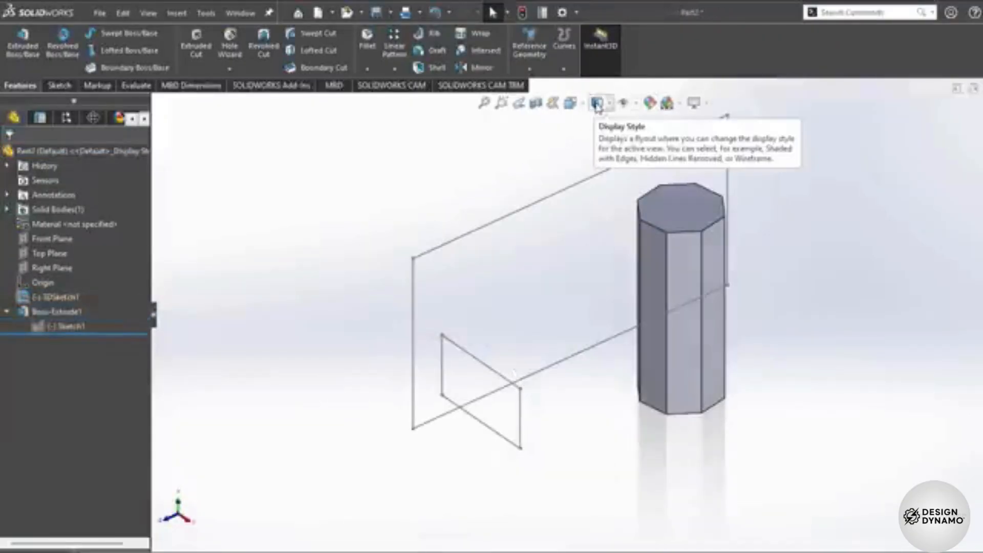
Try the Shaded and Hidden Lines Visible display styles on the octagonal prism, and return to Shaded With Edges.
click(597, 104)
click(599, 140)
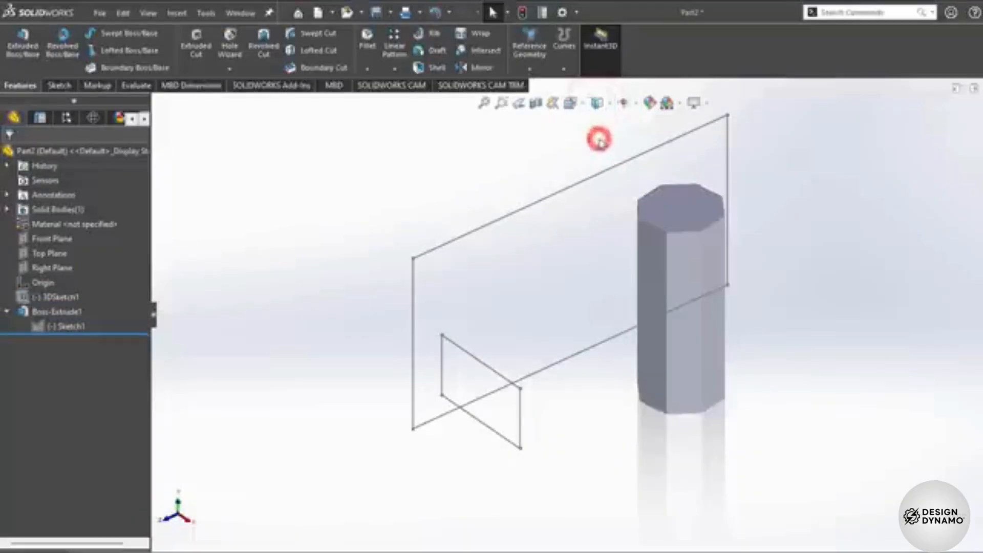
click(604, 106)
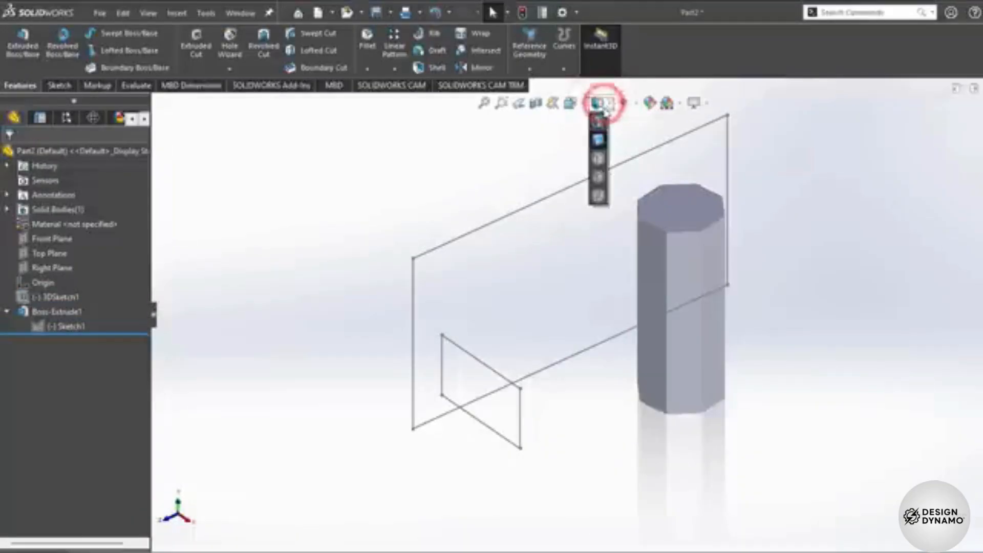
click(598, 176)
click(598, 107)
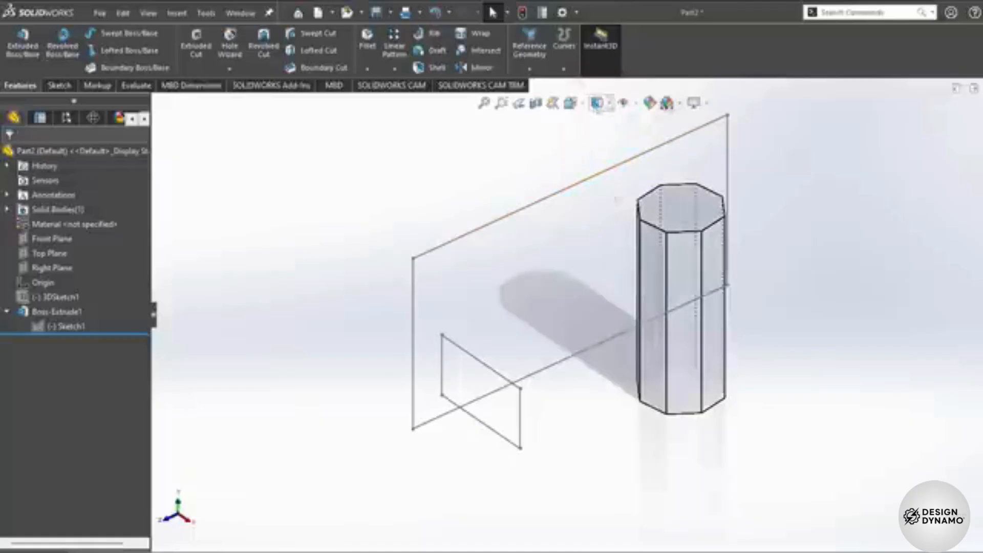
Try a plain white and a gray scene background behind the octagonal prism, and return to the default background.
click(676, 103)
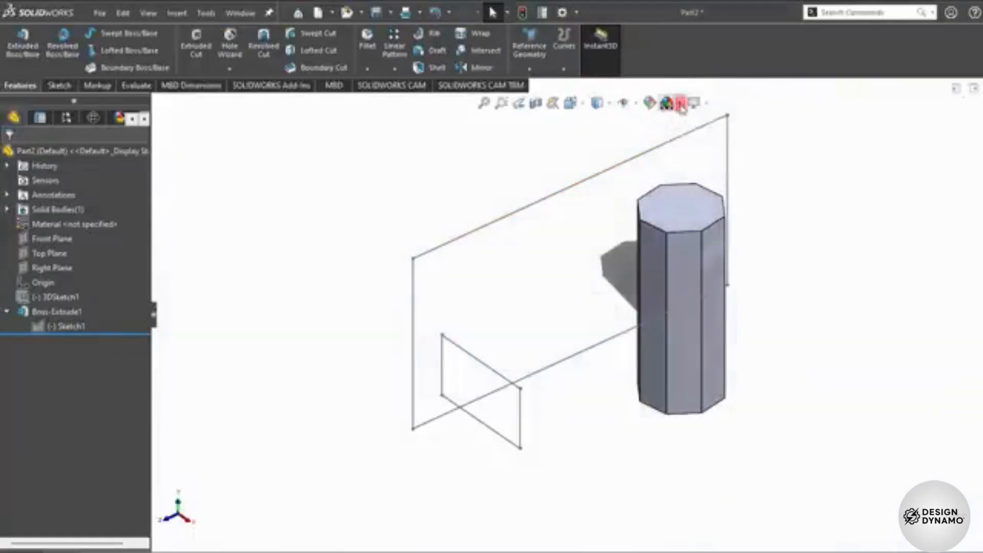
click(689, 155)
click(676, 104)
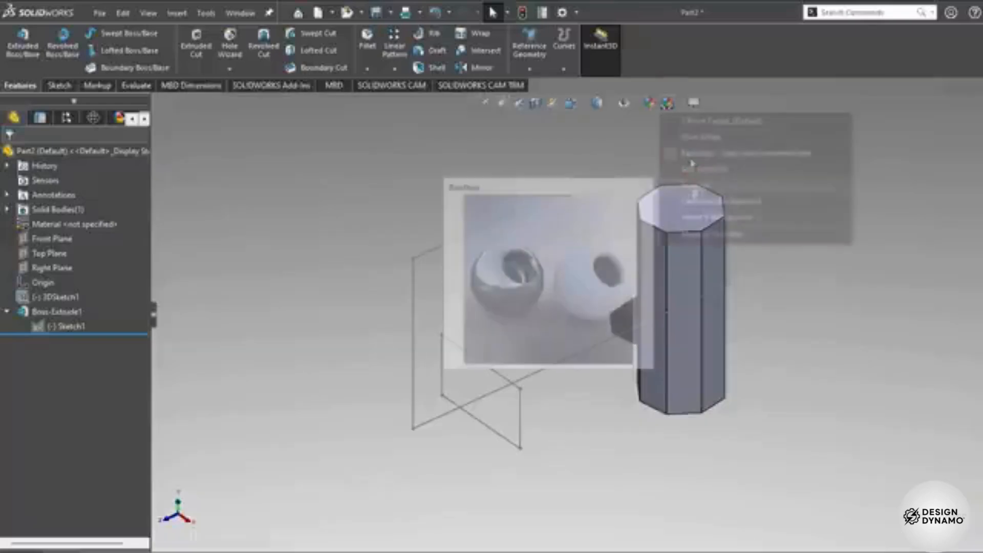
click(693, 199)
middle_drag(693, 200, 783, 174)
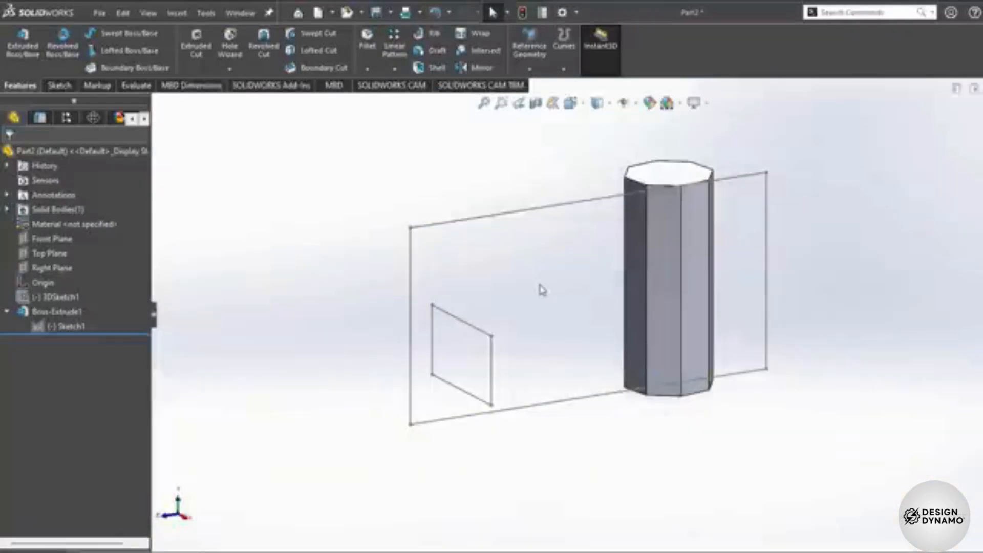
Save the octagonal prism part as Part2.SLDPRT with Save As and rotate the view around it.
click(100, 14)
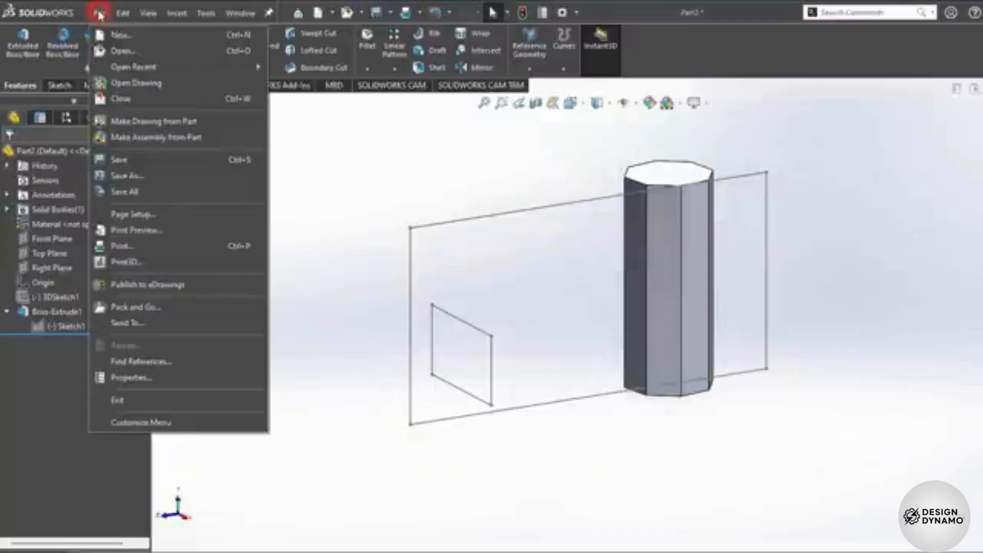
click(159, 177)
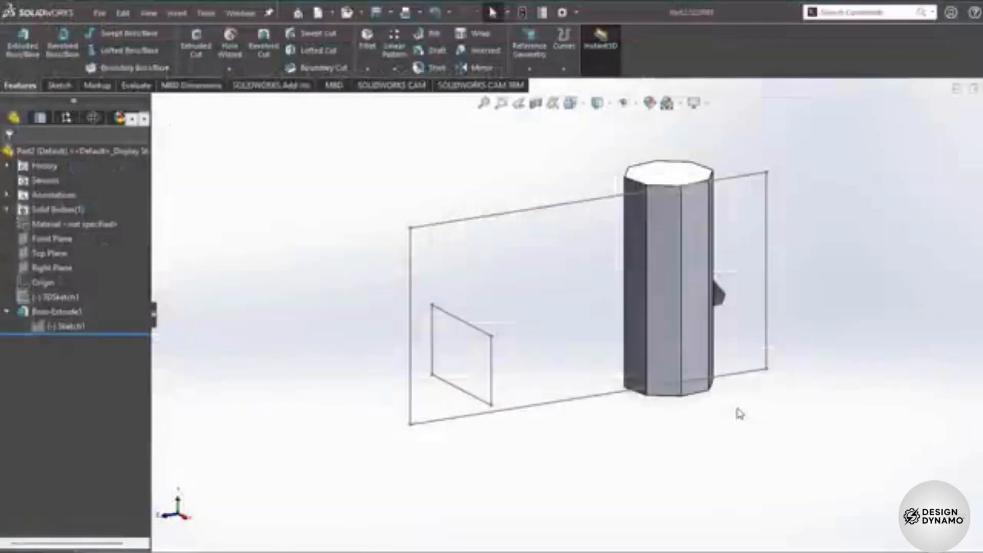
right_click(829, 252)
click(865, 312)
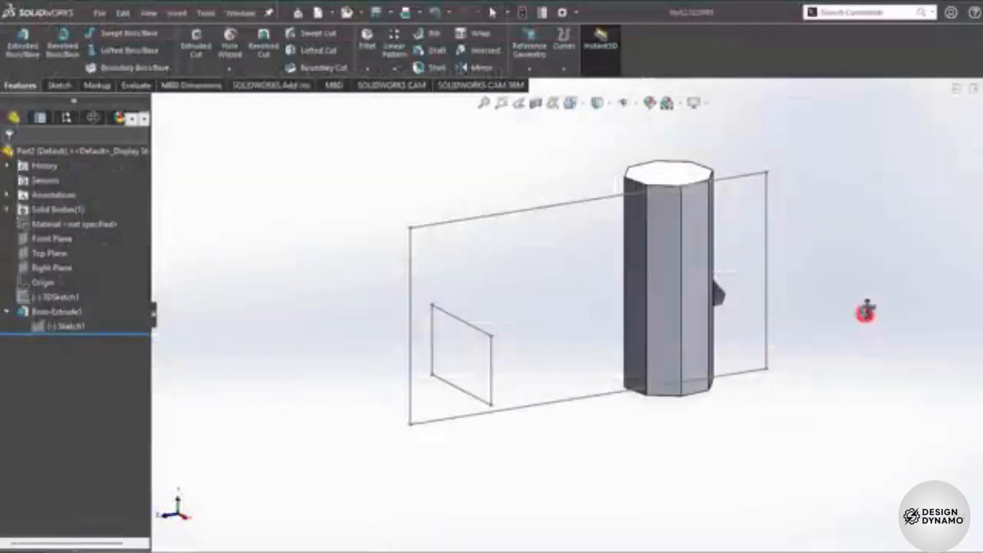
drag(866, 311, 315, 26)
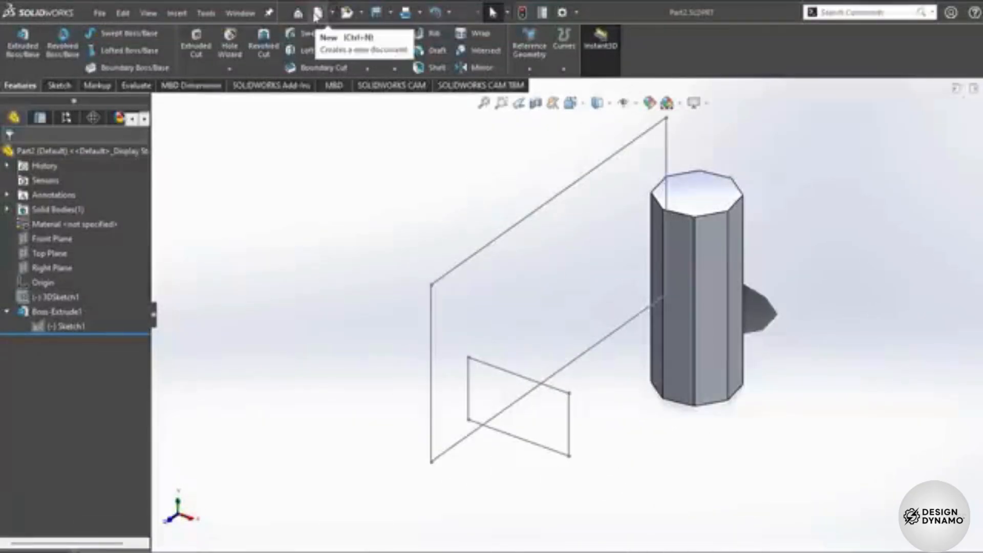
Create a new assembly document.
click(317, 13)
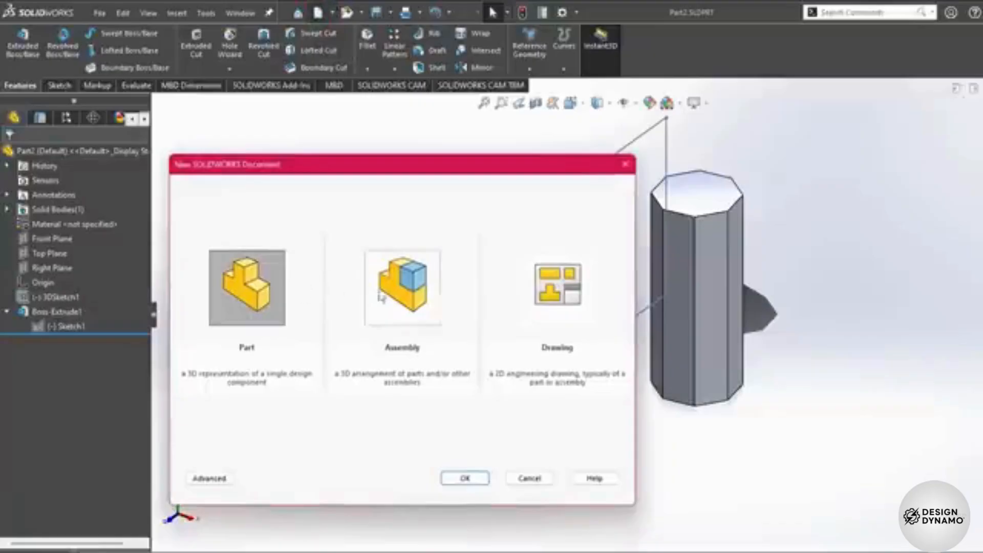
click(408, 297)
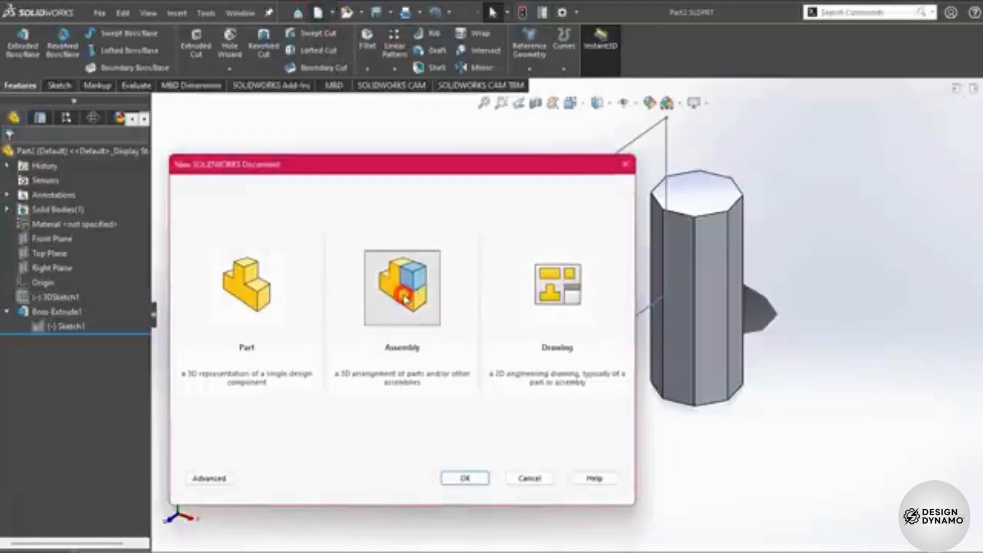
click(469, 478)
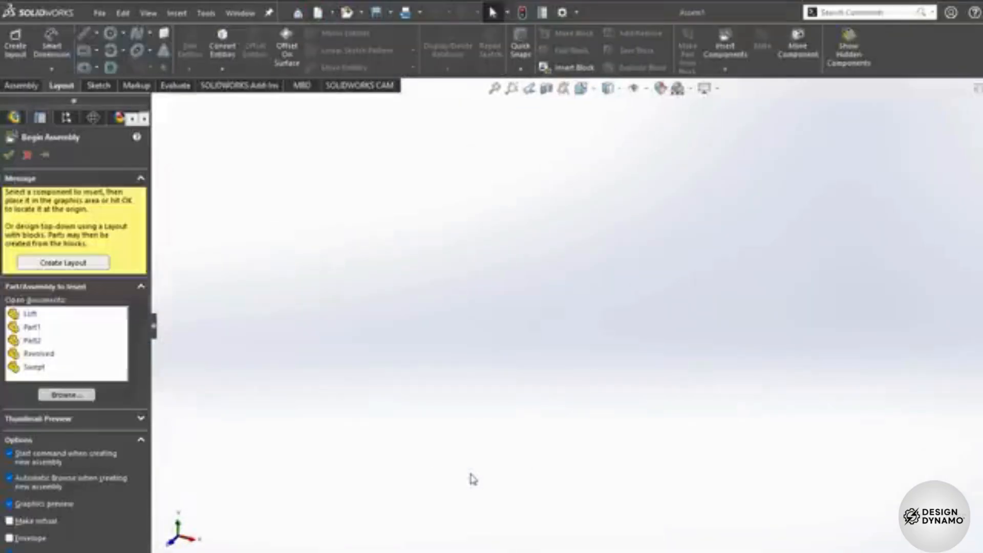
Insert the Revolved part as the first component, and place the Loft and Swept parts on either side of it.
click(38, 353)
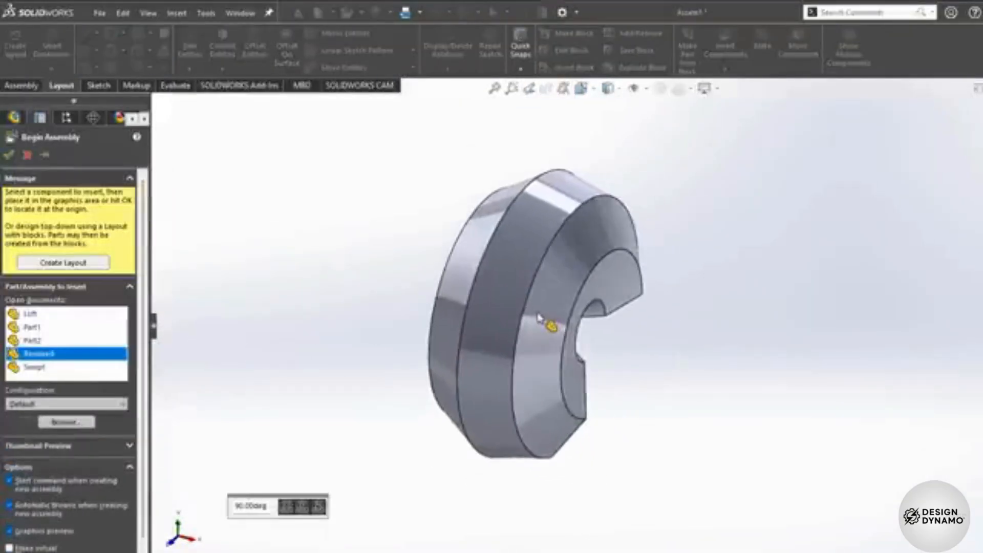
click(598, 341)
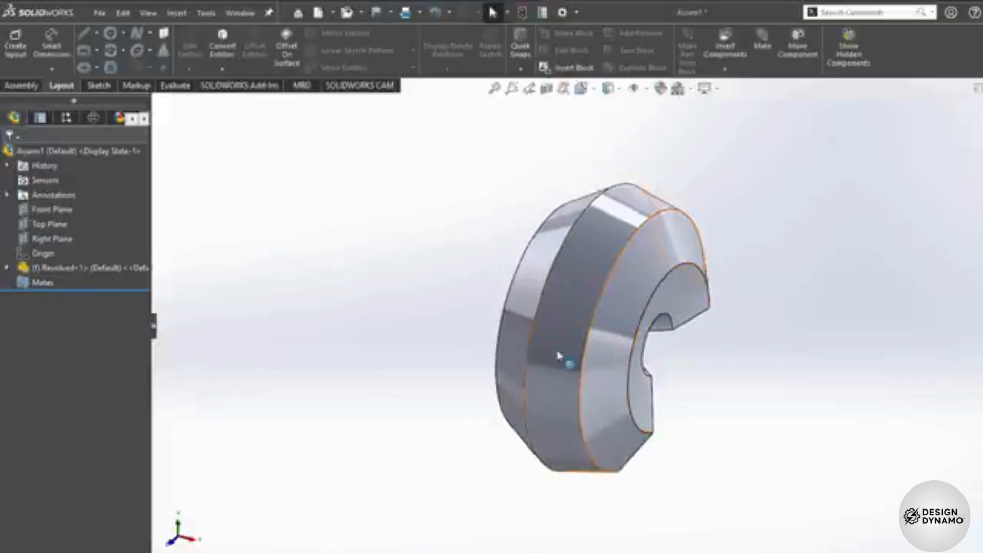
click(743, 59)
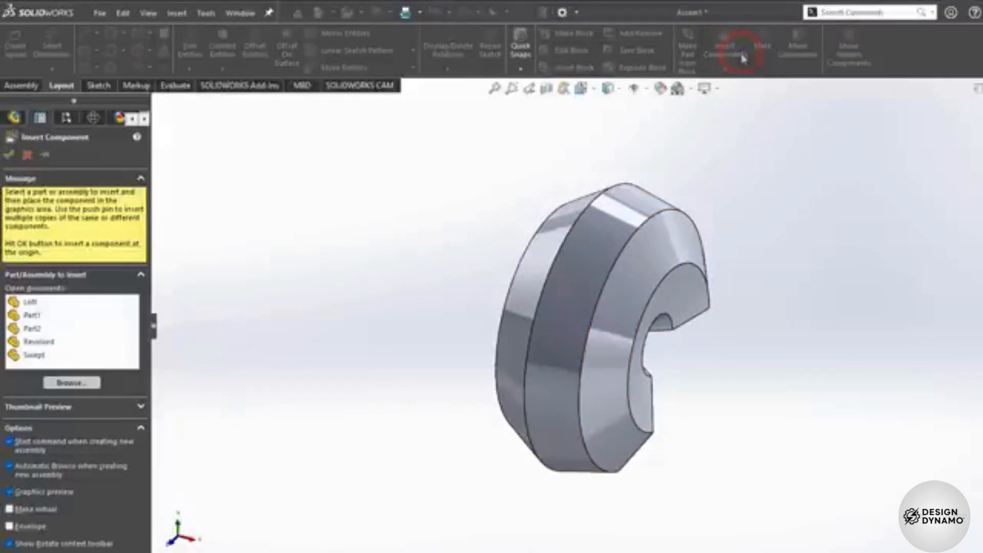
click(31, 302)
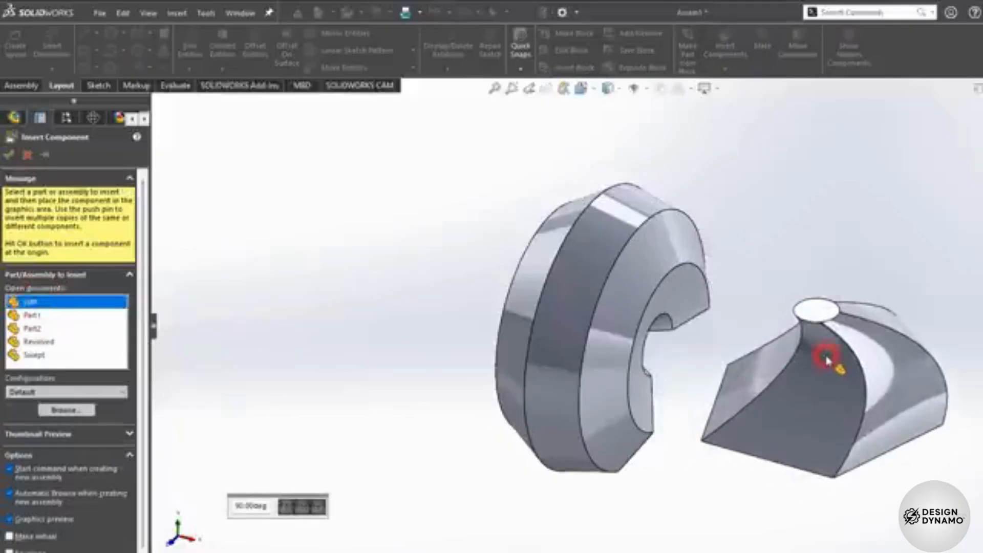
click(828, 360)
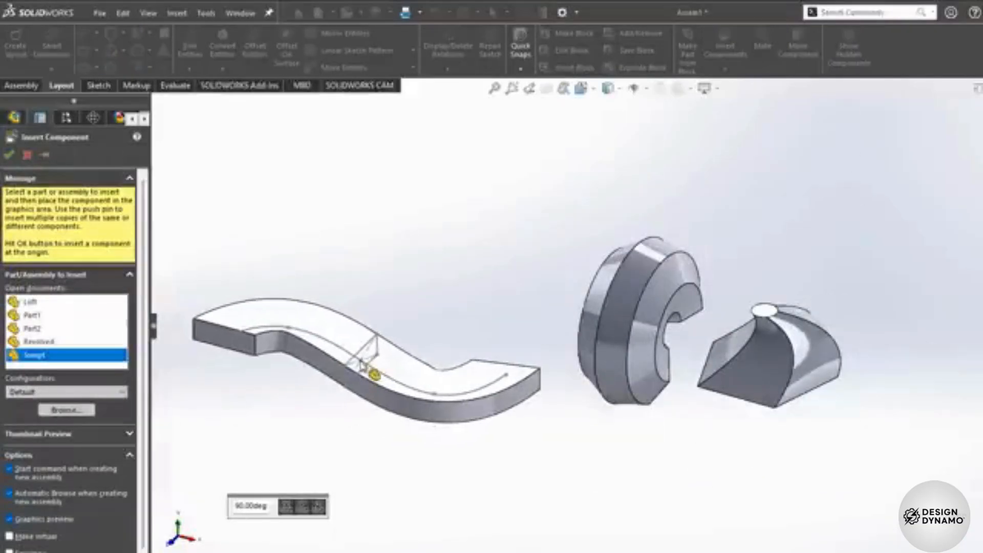
click(559, 405)
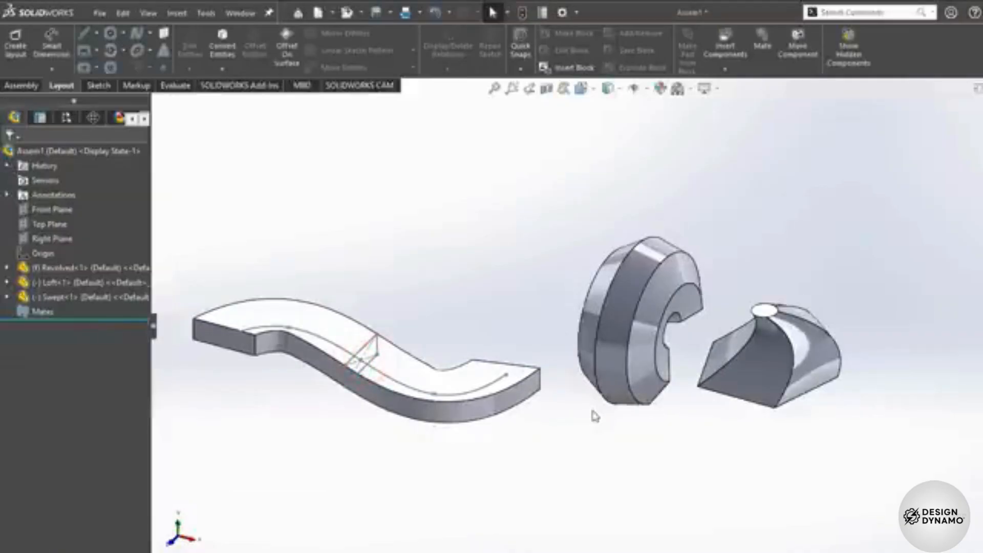
Highlight the assembly's components in turn, and move and slightly rotate the Loft component with its triad.
click(69, 302)
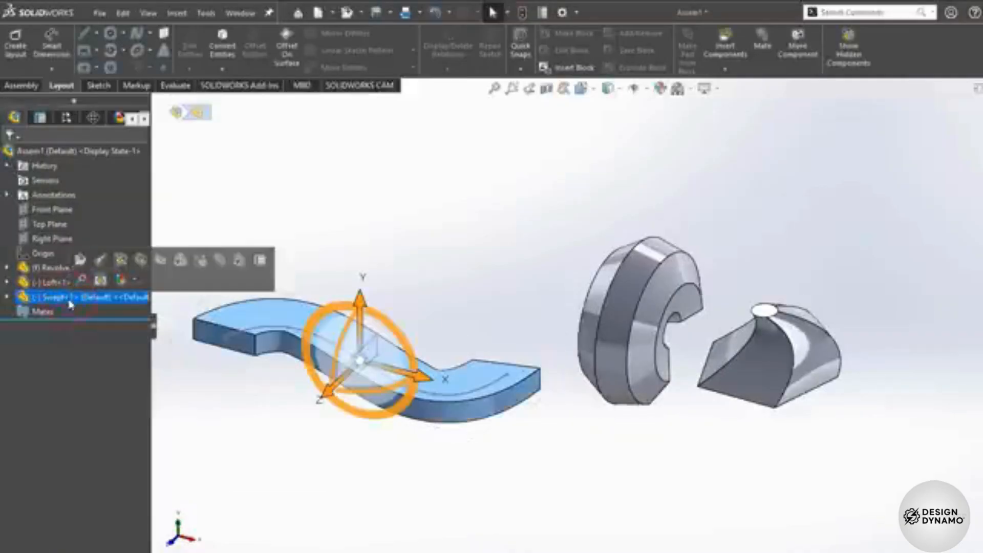
click(51, 267)
click(53, 282)
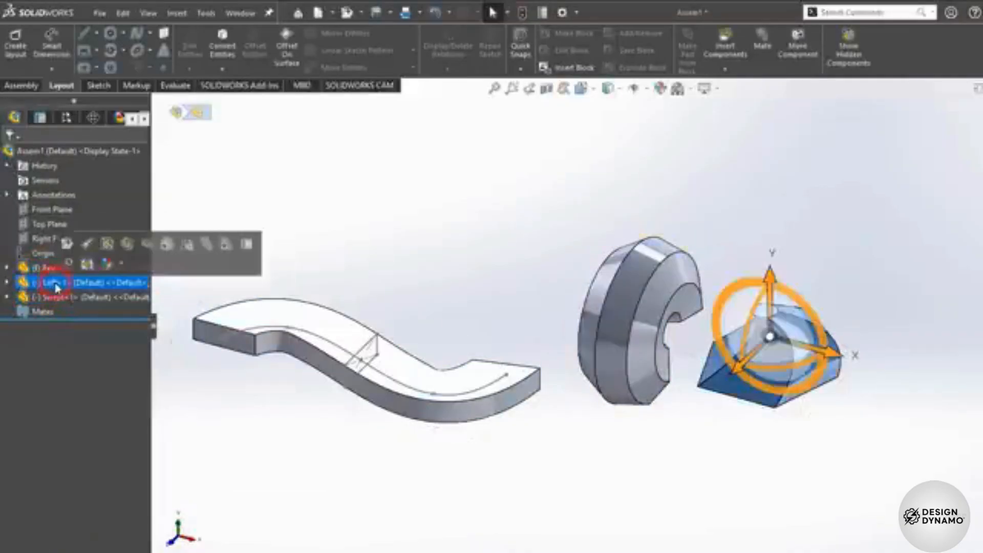
mouse_move(828, 355)
mouse_down()
mouse_move(925, 381)
mouse_move(826, 354)
mouse_up()
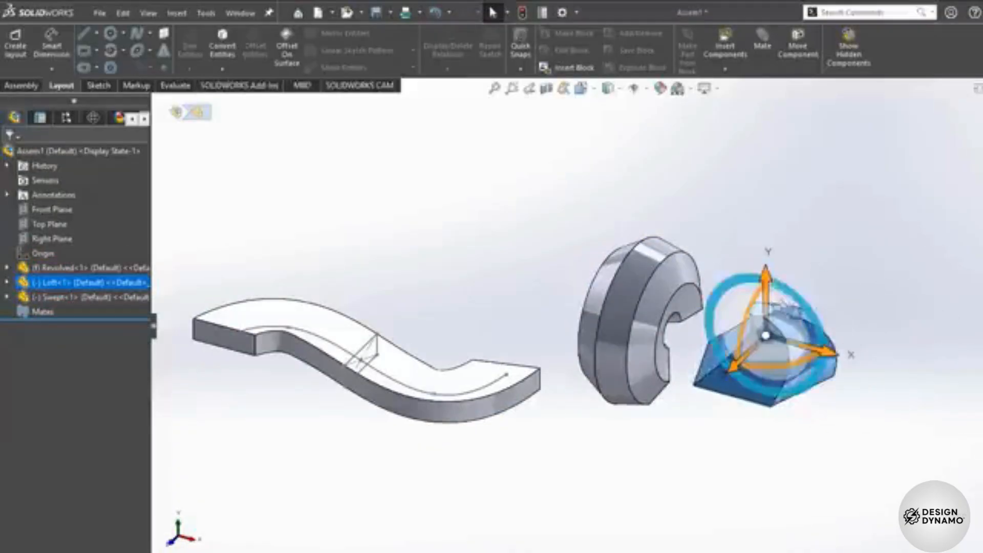
drag(734, 366, 769, 335)
drag(842, 293, 865, 328)
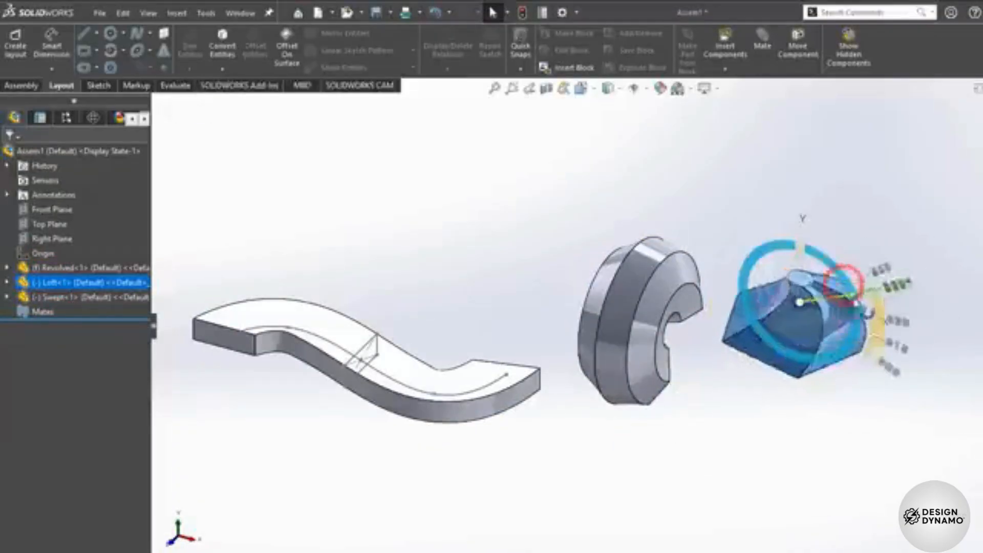
Start editing the Loft component in context, saving the assembly as Assem4.SLDASM.
click(59, 284)
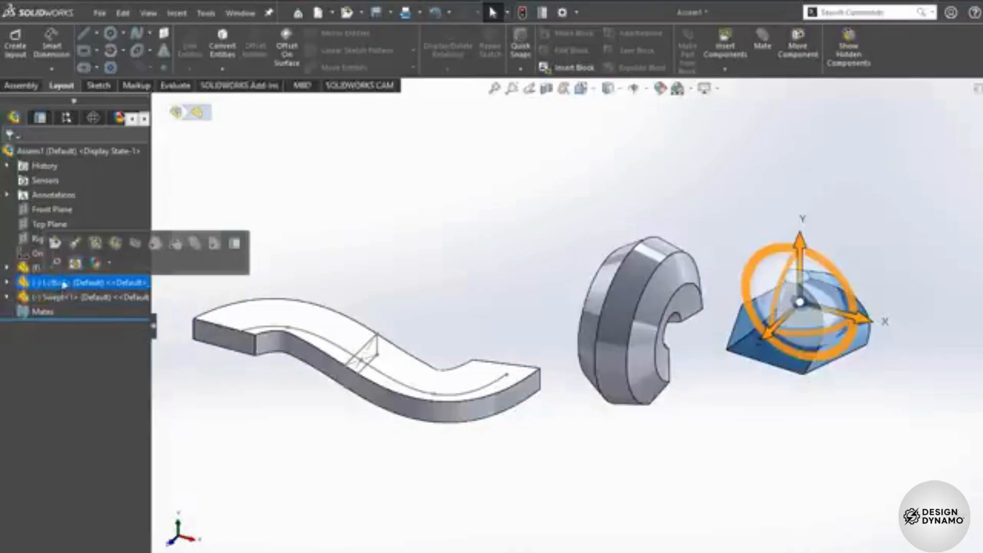
click(116, 243)
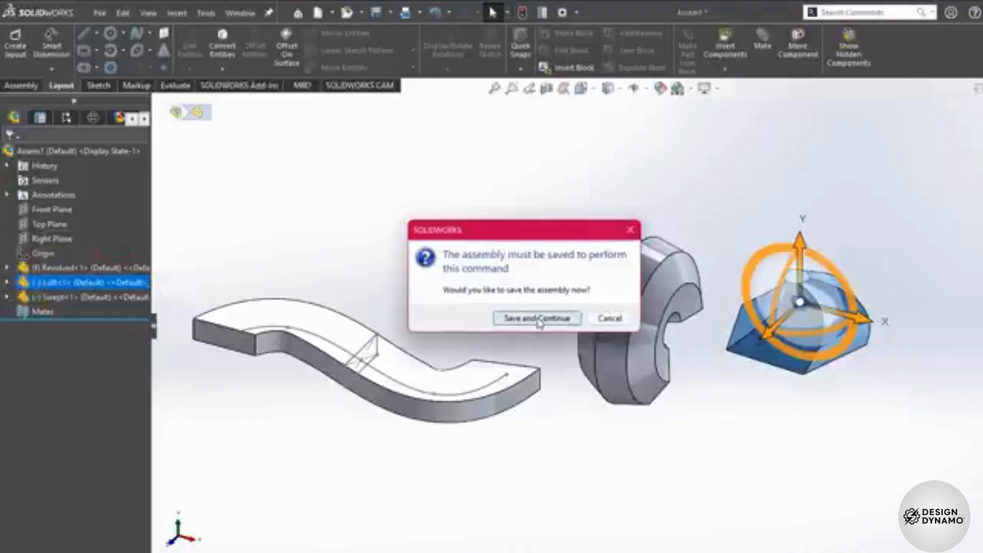
click(539, 321)
click(530, 263)
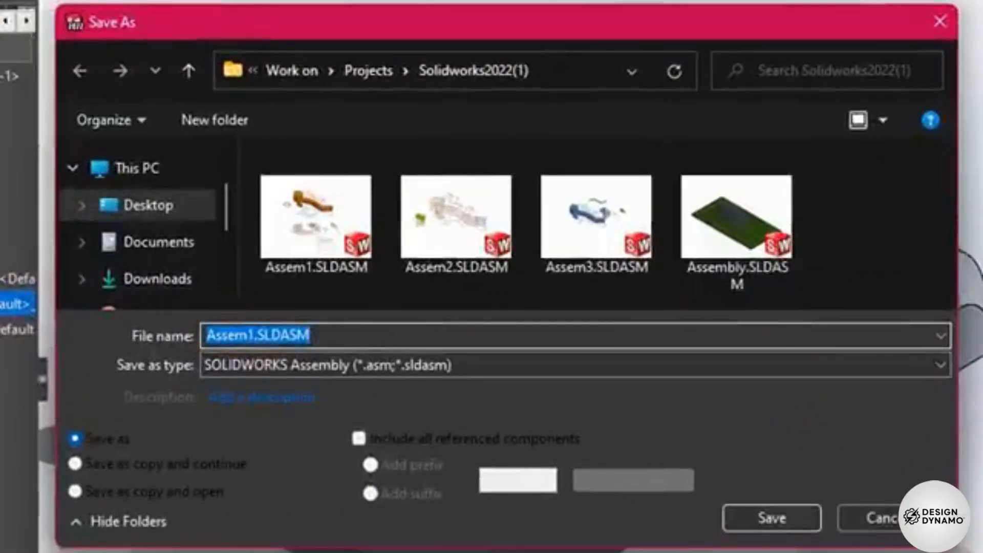
click(249, 334)
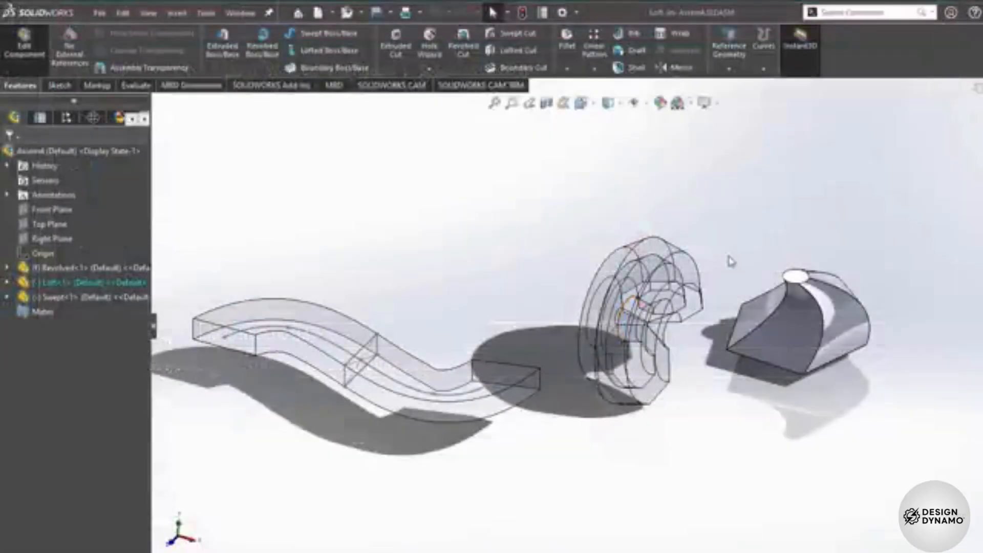
Pick the loft's top and curved side faces in part editing, and return to editing the Assem4 assembly.
scroll(730, 261, up, 5)
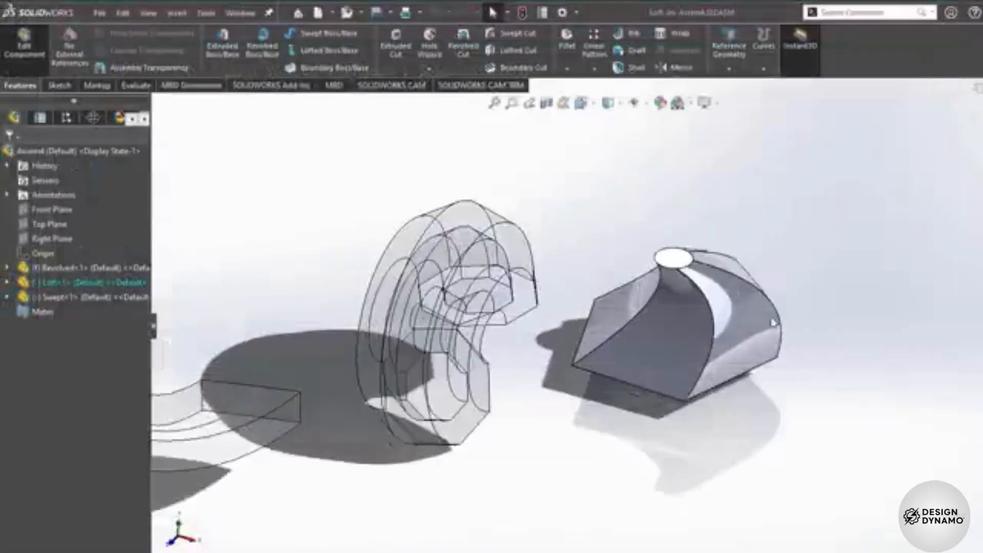
click(658, 259)
click(715, 300)
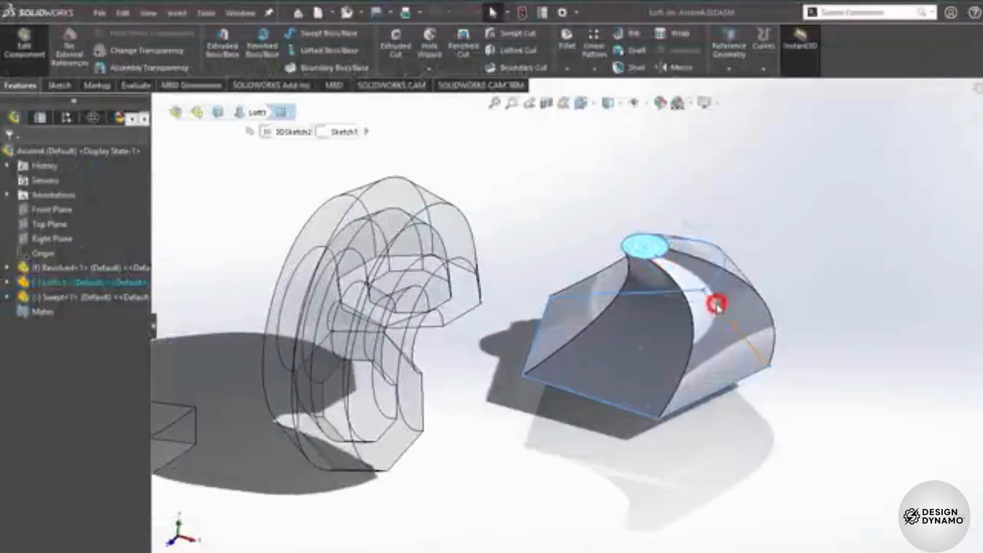
click(729, 381)
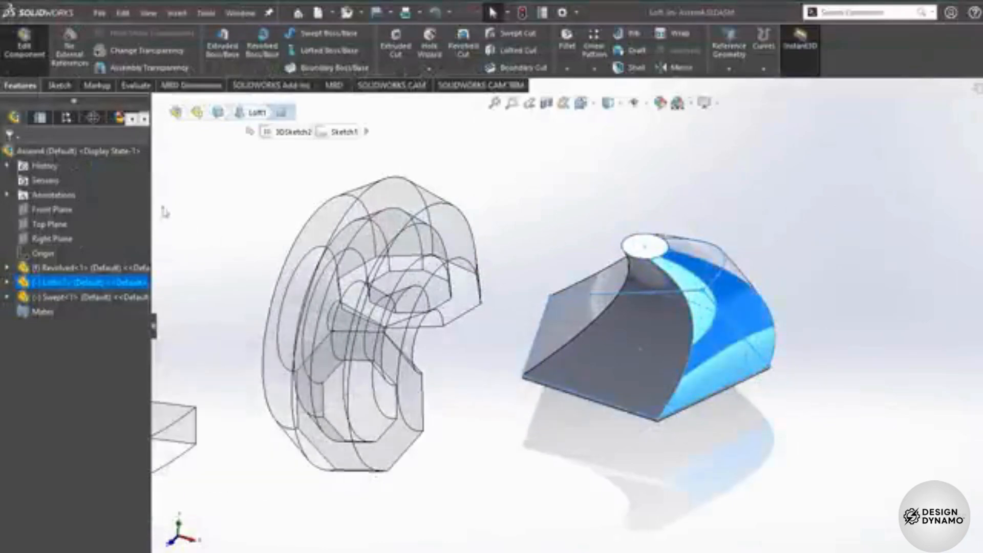
click(82, 151)
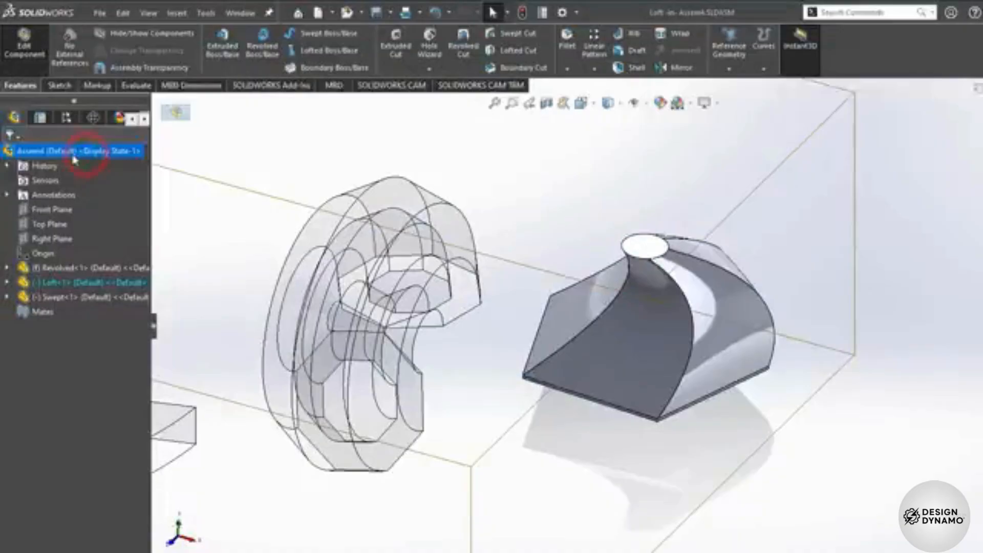
right_click(74, 159)
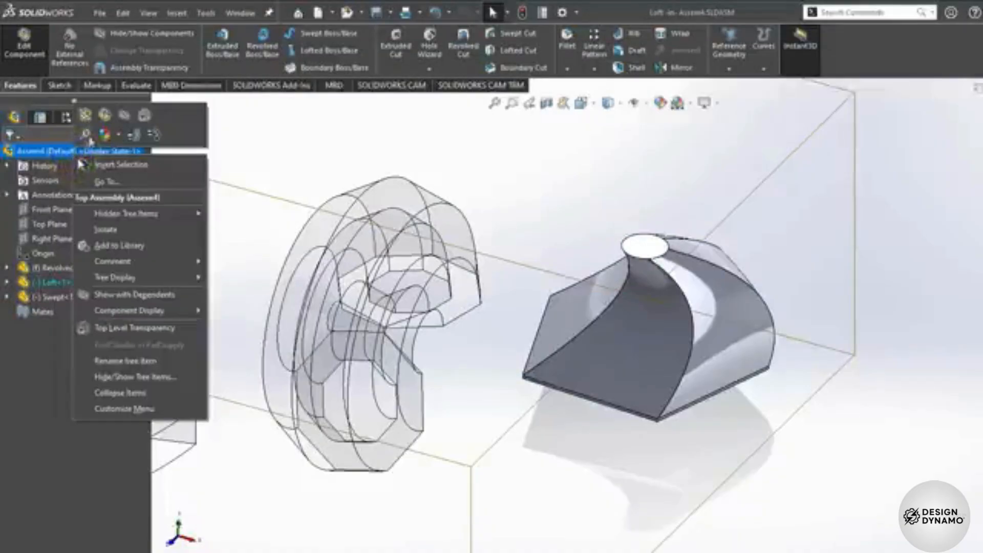
click(106, 116)
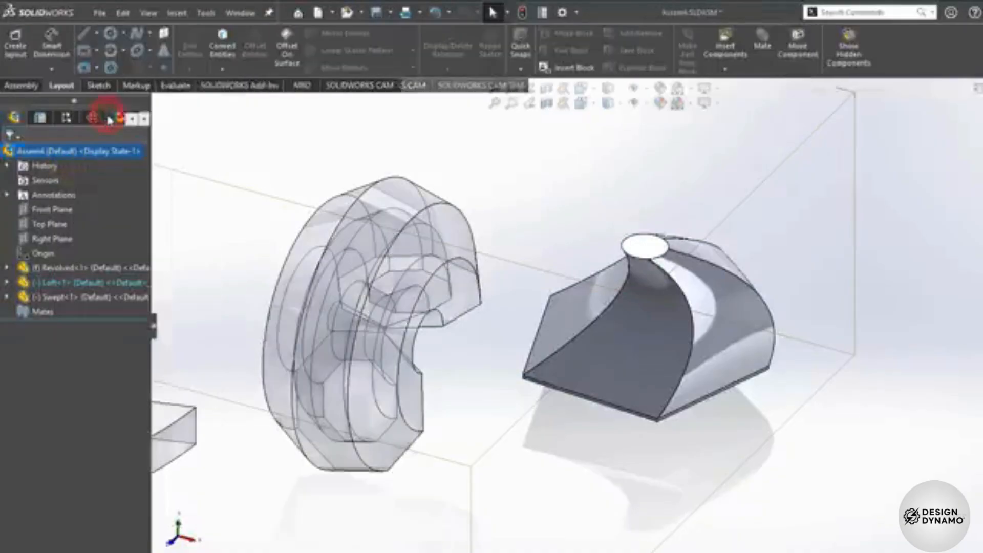
Edit the Loft part's appearance, trying light grey medium gloss, low gloss and transparent plastics, and apply the chromium plate metal.
scroll(640, 347, down, 1)
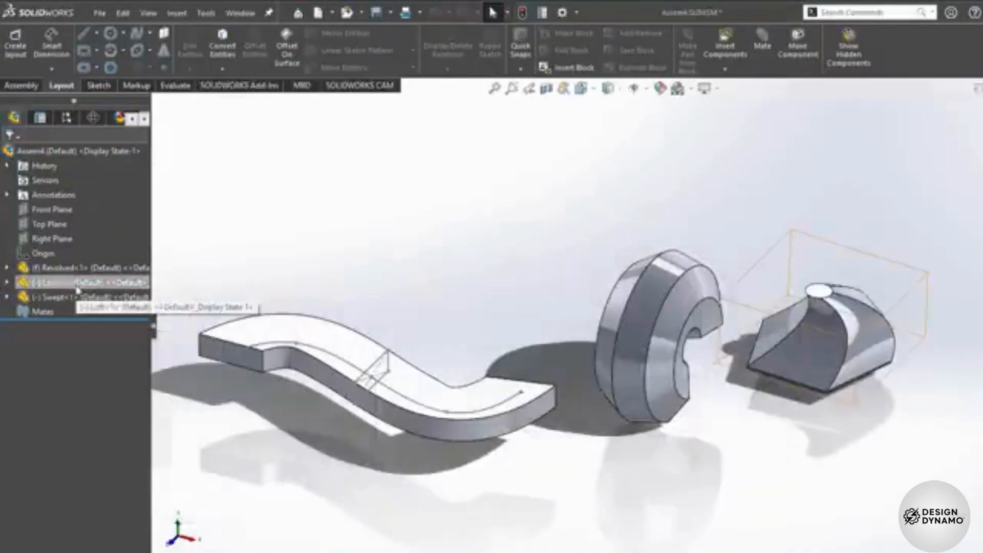
click(78, 283)
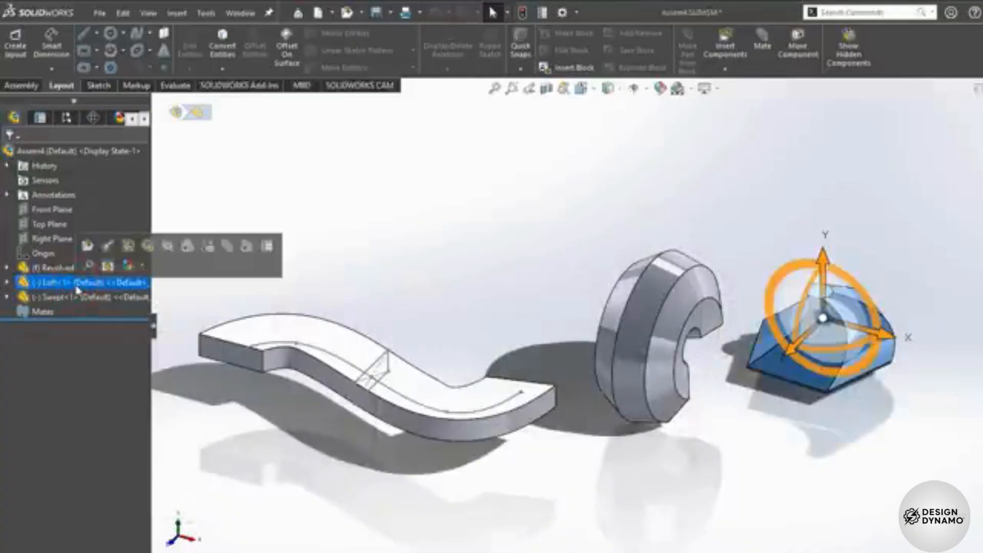
click(131, 270)
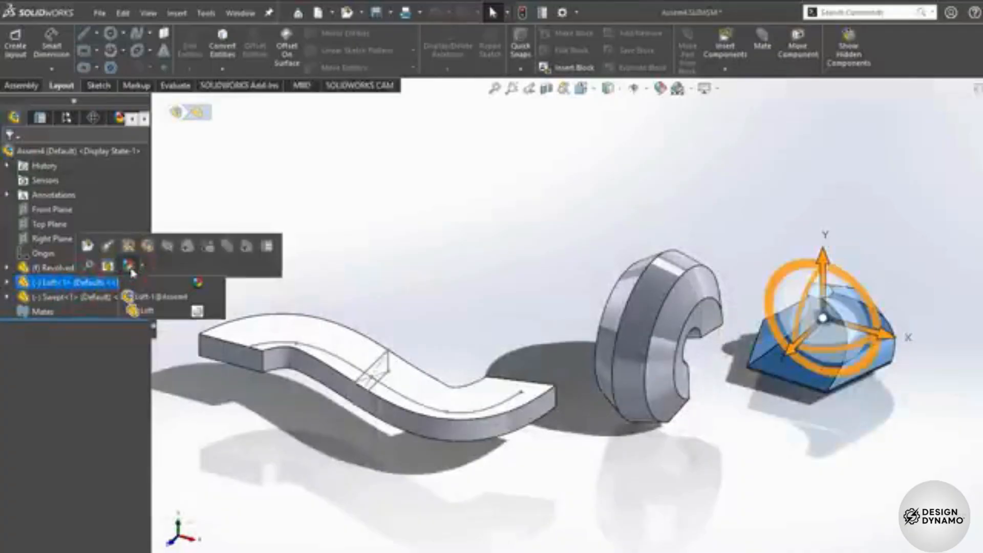
click(150, 311)
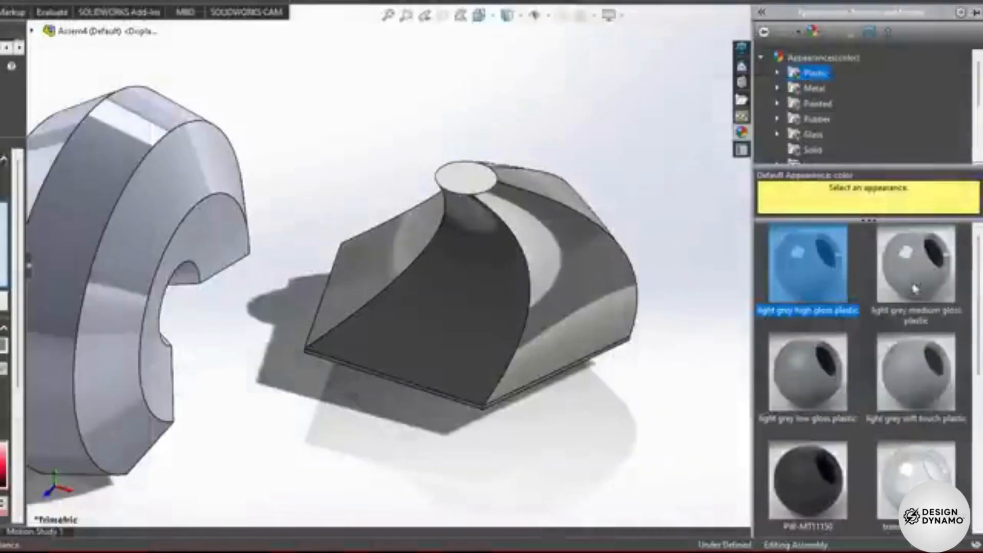
click(930, 276)
click(824, 387)
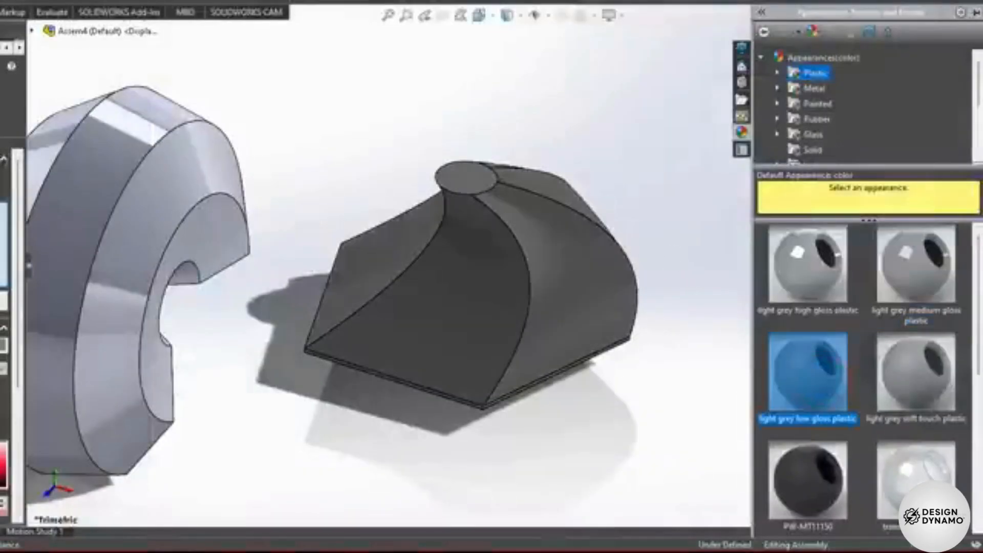
click(916, 479)
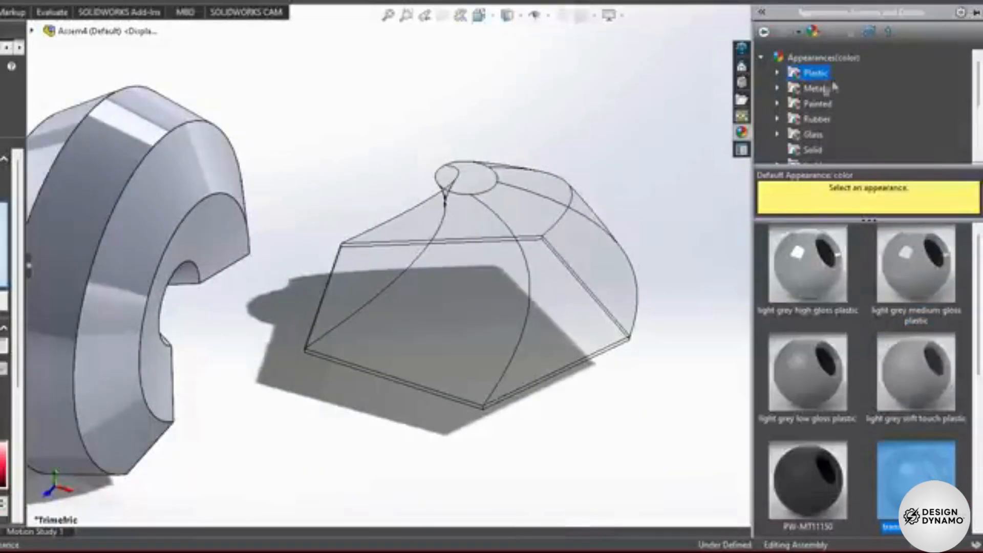
click(815, 89)
click(940, 289)
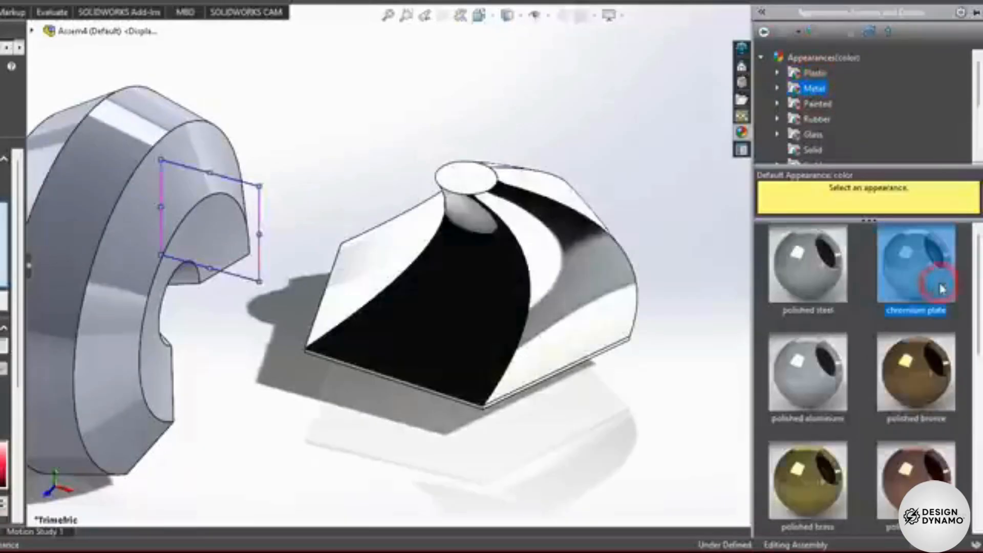